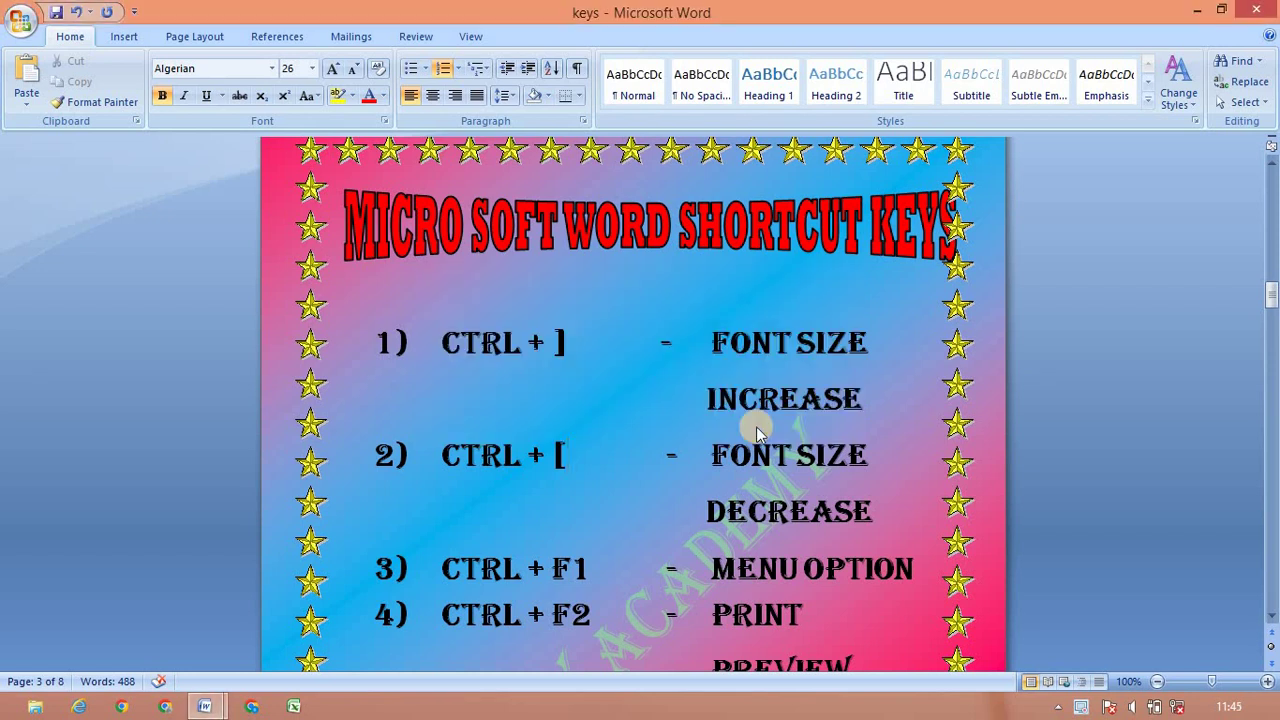
Switch from the 'keys' shortcut list to the blank Document1 window
{"action": "key", "text": "alt+Tab"}
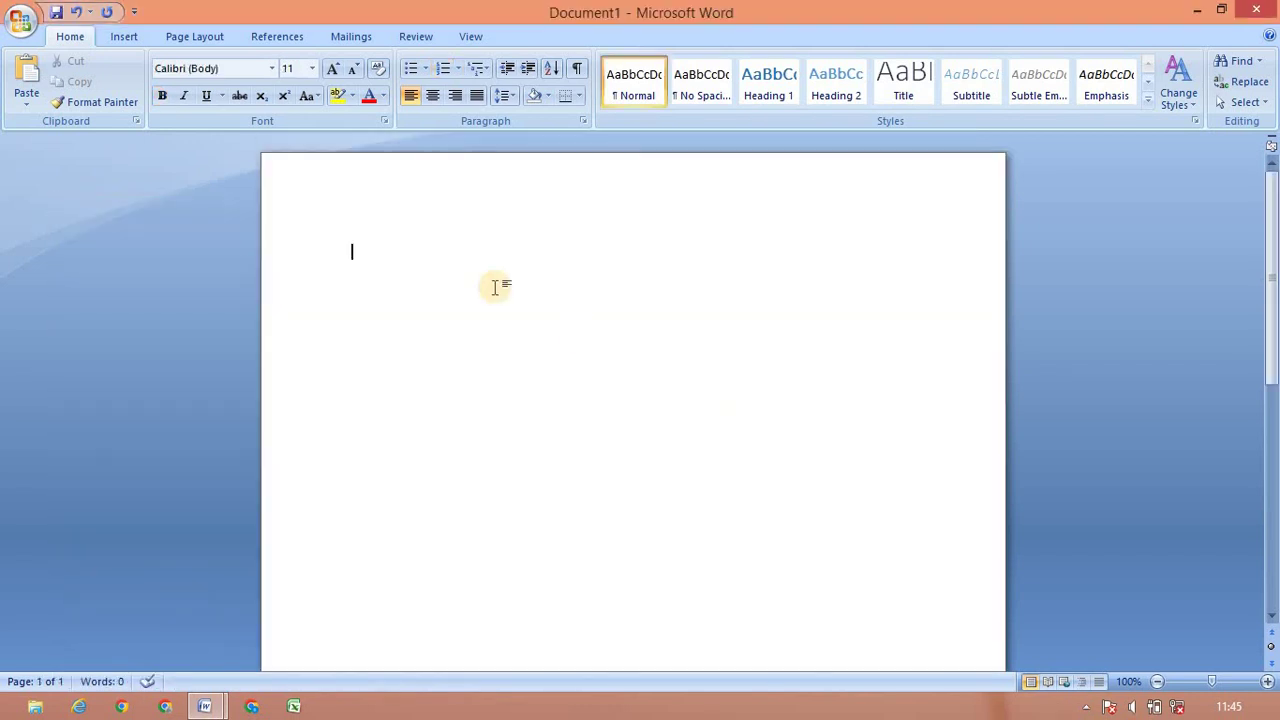
Fill Document1 with sample paragraphs using =rand(32)
{"action": "type", "text": "="}
{"action": "type", "text": "ra"}
{"action": "type", "text": "nd"}
{"action": "type", "text": "("}
{"action": "type", "text": "32"}
{"action": "type", "text": ")"}
{"action": "key", "text": "Return"}
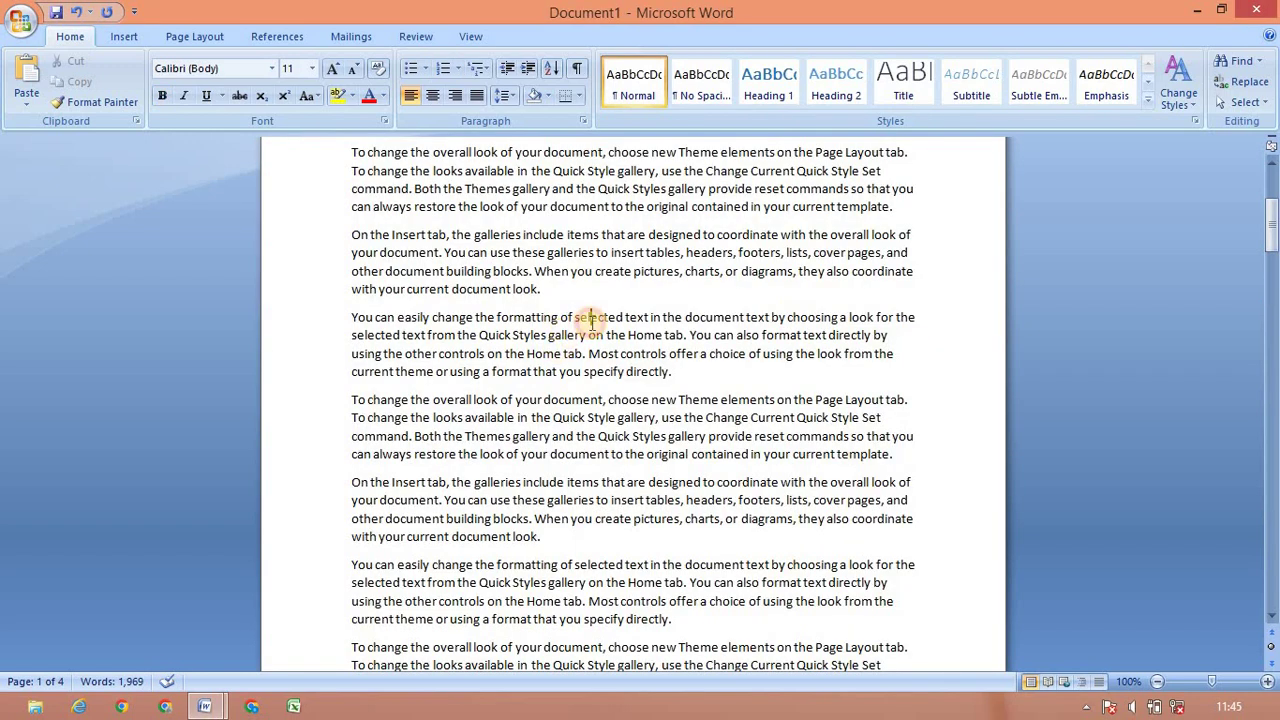
Select the third paragraph and grow then shrink its font with Ctrl+] and Ctrl+[
{"action": "triple_click", "coordinate": [590, 326]}
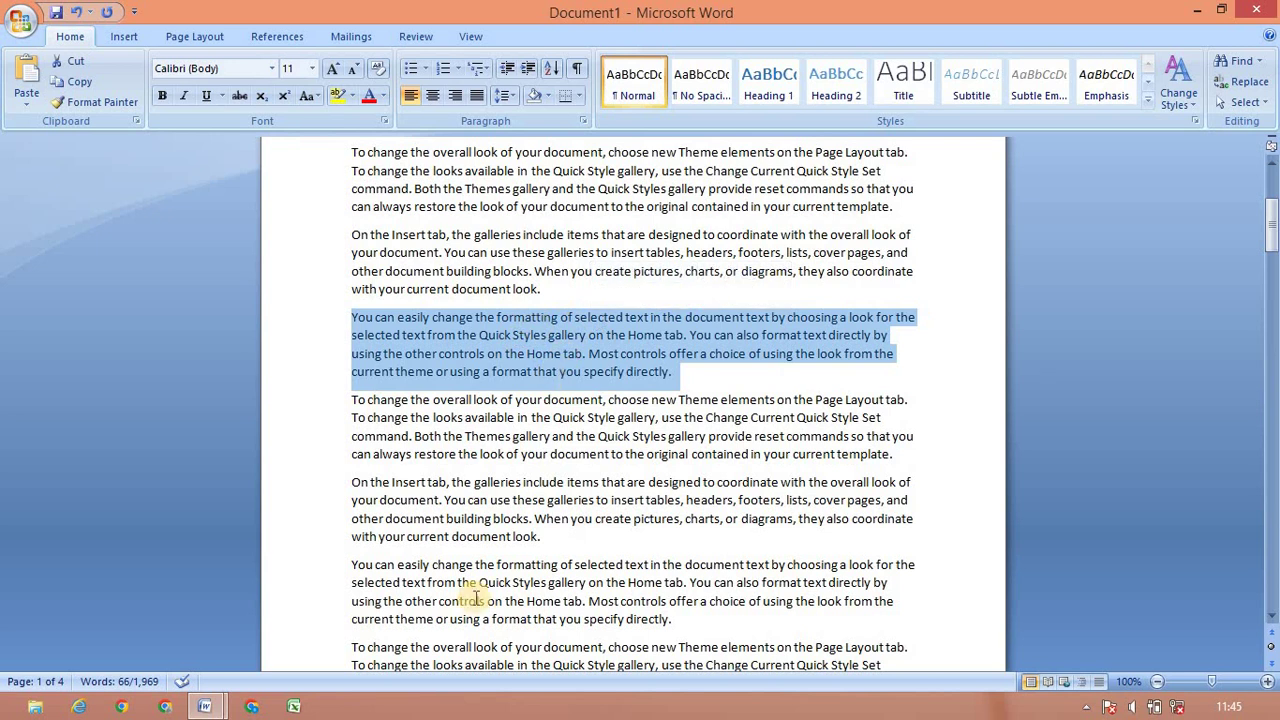
{"action": "key", "text": "ctrl+bracketright"}
{"action": "key", "text": "ctrl+bracketright"}
{"action": "key", "text": "ctrl+bracketright"}
{"action": "key", "text": "ctrl+bracketright"}
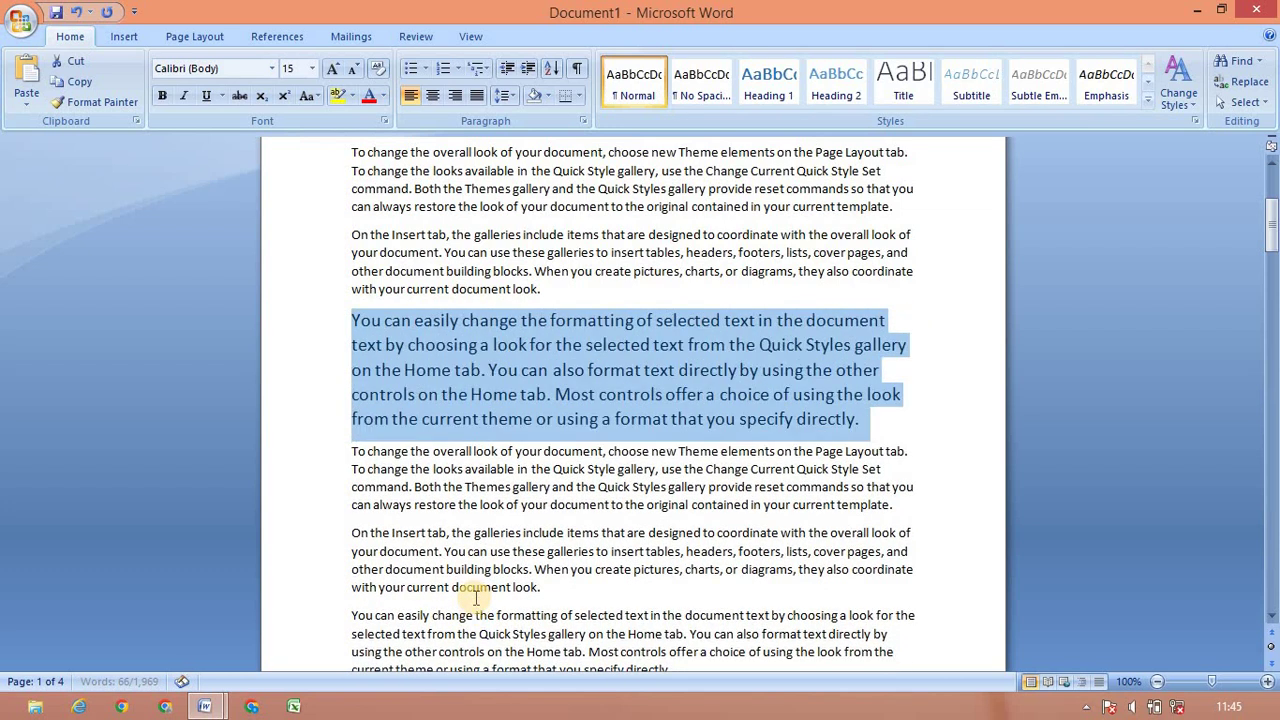
{"action": "key", "text": "ctrl+bracketright"}
{"action": "key", "text": "ctrl+bracketright"}
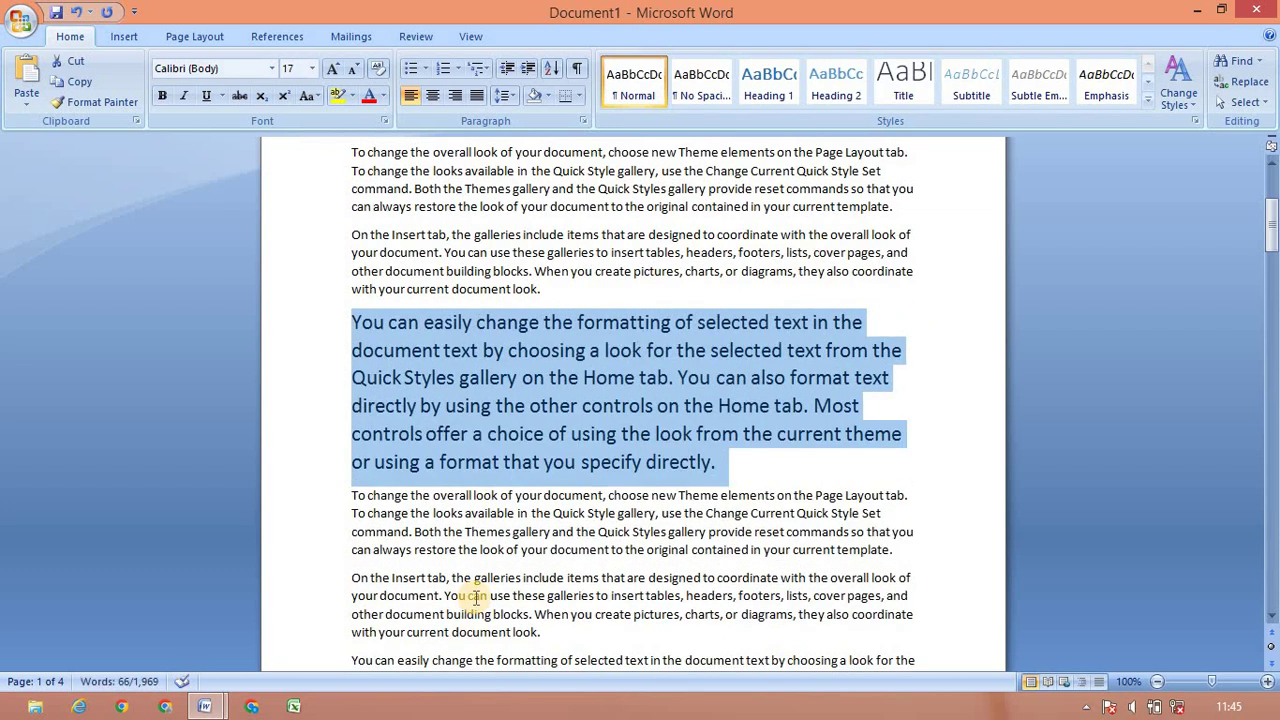
{"action": "key", "text": "ctrl+bracketright"}
{"action": "key", "text": "ctrl+bracketright"}
{"action": "key", "text": "ctrl+bracketright"}
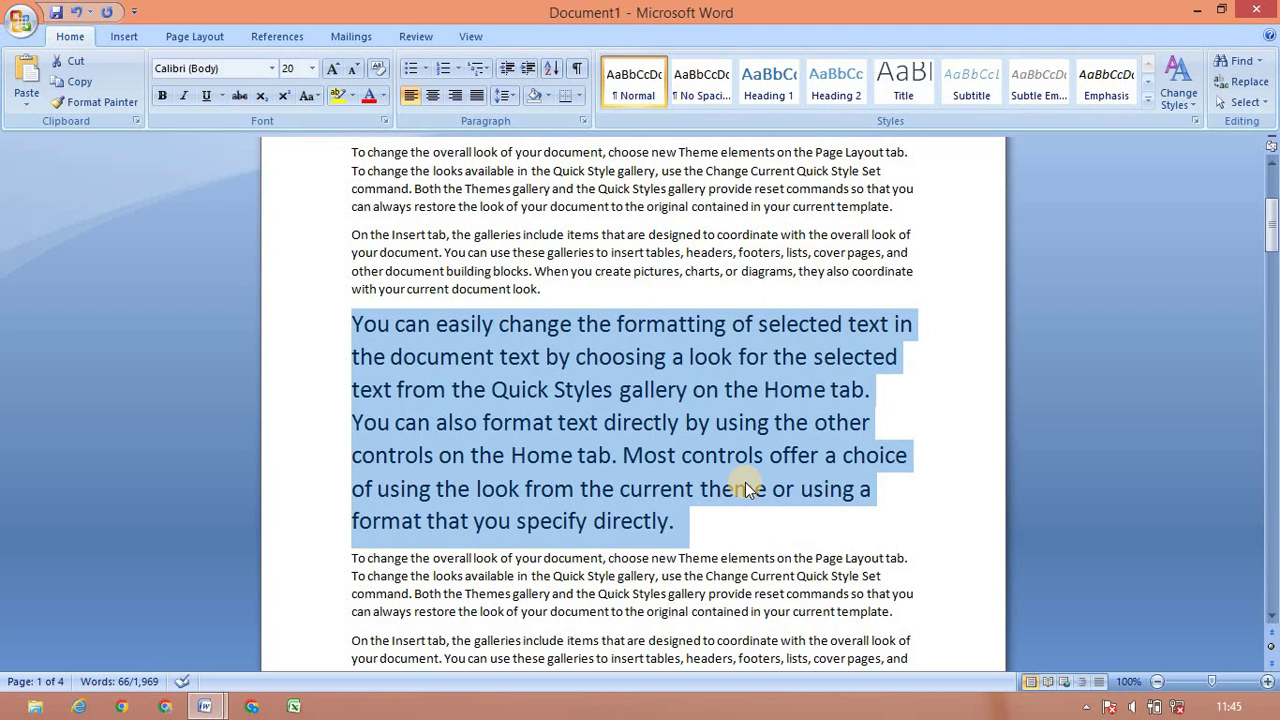
{"action": "key", "text": "ctrl+bracketleft"}
{"action": "key", "text": "ctrl+bracketleft"}
{"action": "key", "text": "ctrl+bracketleft"}
{"action": "key", "text": "ctrl+bracketleft"}
{"action": "key", "text": "ctrl+bracketleft"}
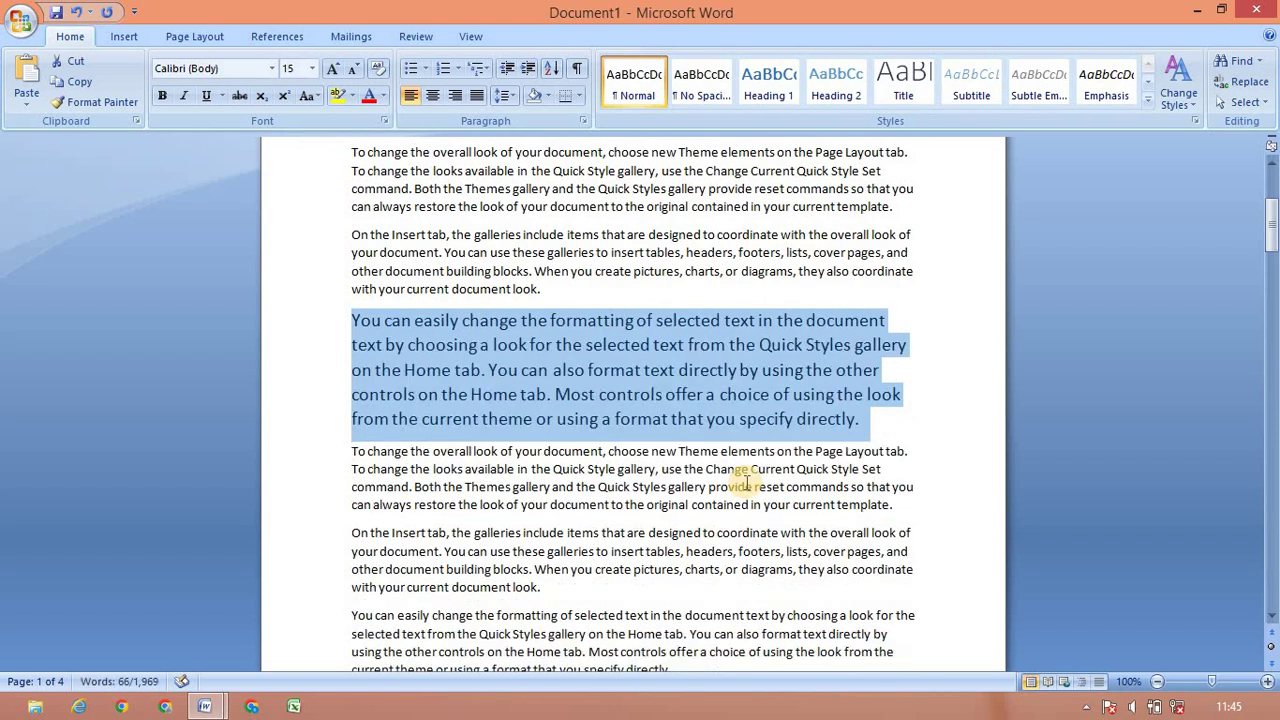
{"action": "key", "text": "ctrl+bracketleft"}
{"action": "key", "text": "ctrl+bracketleft"}
{"action": "key", "text": "ctrl+bracketleft"}
{"action": "key", "text": "ctrl+bracketleft"}
{"action": "key", "text": "ctrl+bracketleft"}
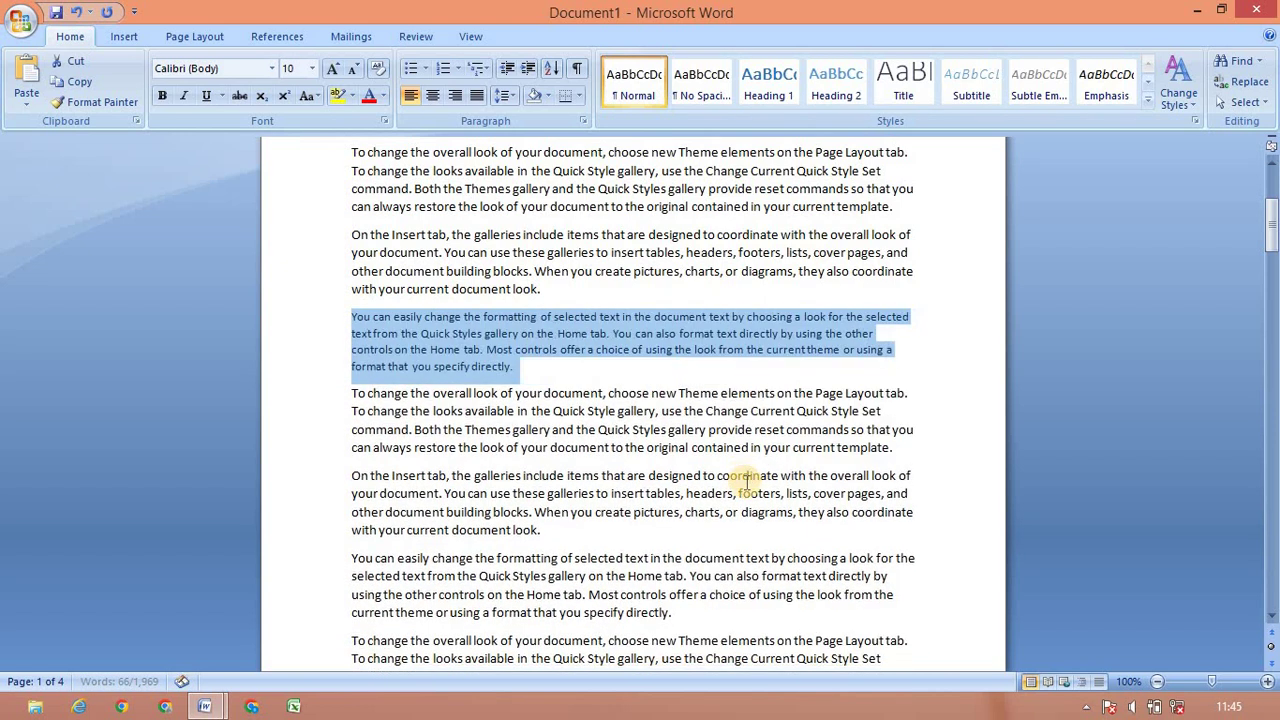
{"action": "key", "text": "ctrl+bracketleft"}
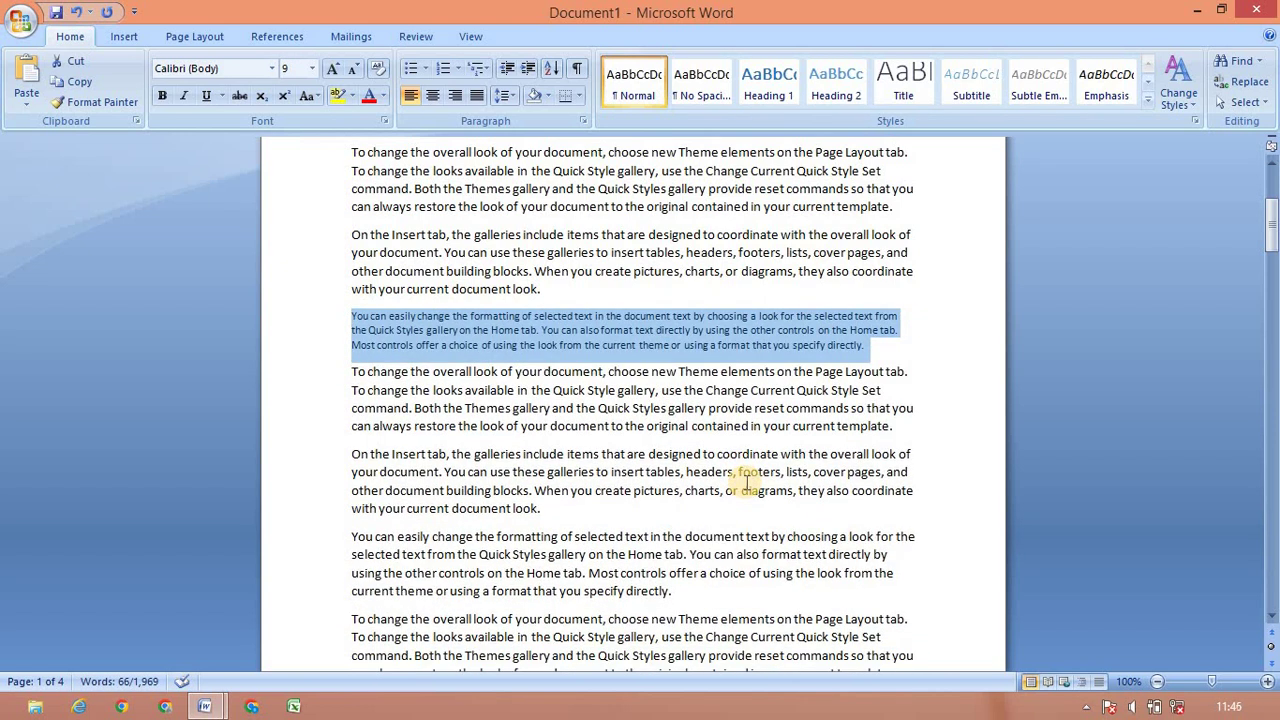
Readjust the paragraph's font so it settles at 13 pt, then switch to the keys list
{"action": "key", "text": "ctrl+bracketright"}
{"action": "key", "text": "ctrl+bracketright"}
{"action": "key", "text": "ctrl+bracketright"}
{"action": "key", "text": "ctrl+bracketright"}
{"action": "key", "text": "ctrl+bracketright"}
{"action": "key", "text": "ctrl+bracketright"}
{"action": "key", "text": "ctrl+bracketright"}
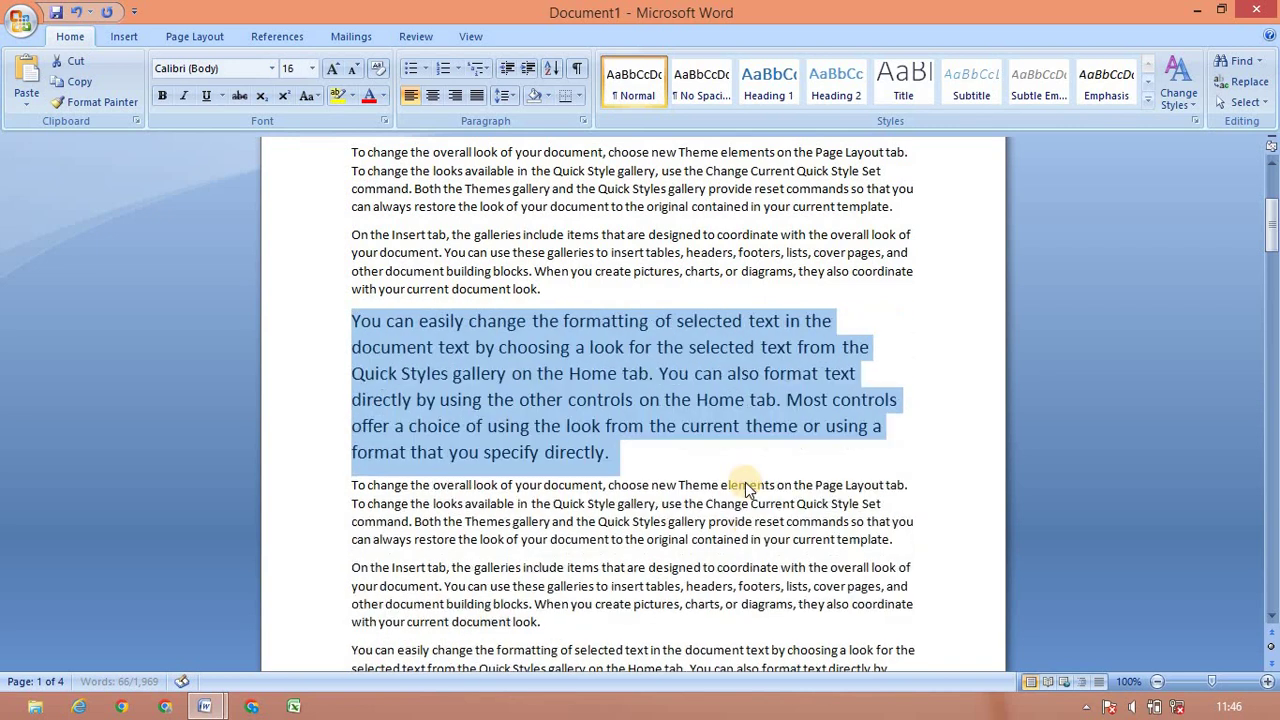
{"action": "key", "text": "ctrl+bracketright"}
{"action": "key", "text": "ctrl+bracketleft"}
{"action": "key", "text": "ctrl+bracketleft"}
{"action": "key", "text": "ctrl+bracketleft"}
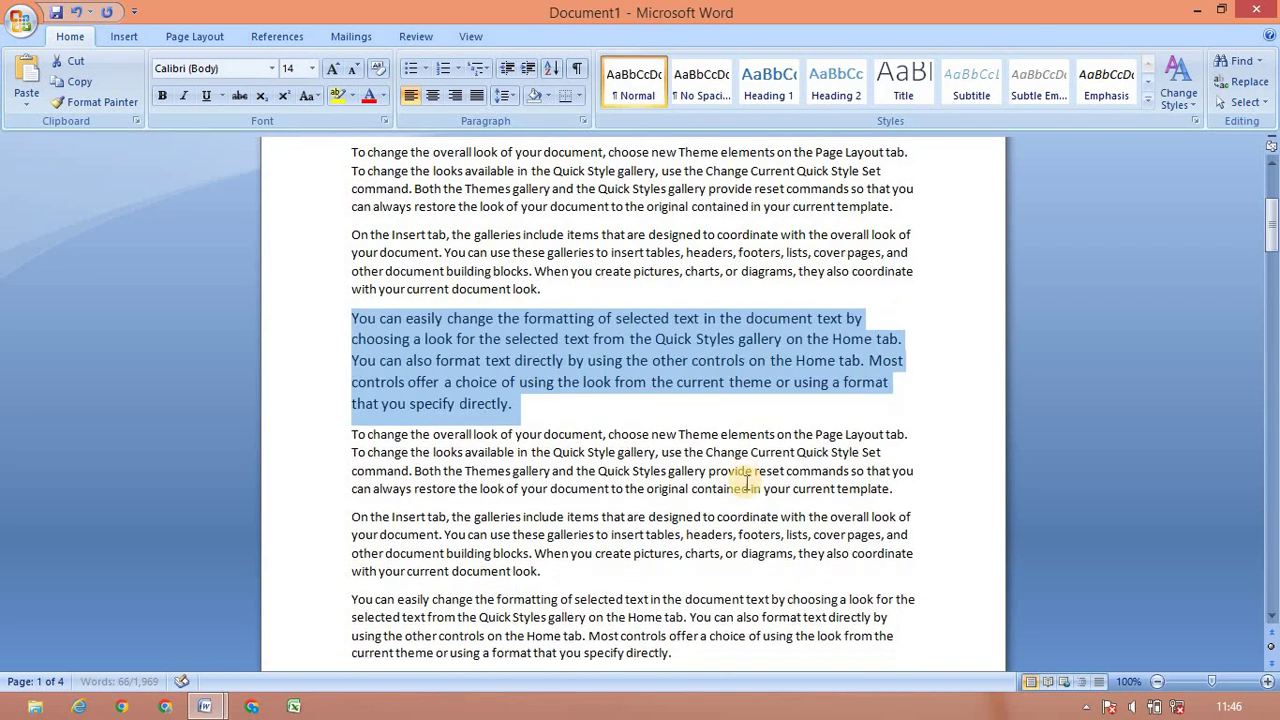
{"action": "key", "text": "ctrl+bracketleft"}
{"action": "key", "text": "alt+Tab"}
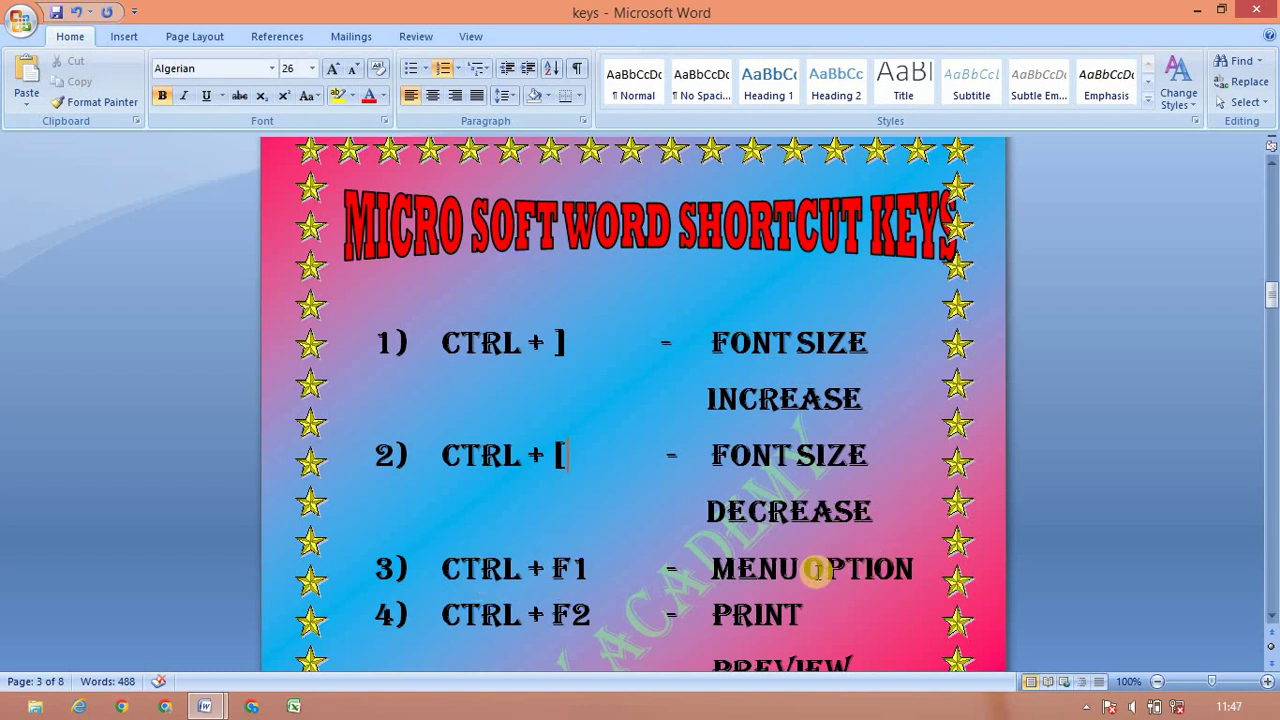
Return to Document1, deselect the text, and place the cursor after the enlarged paragraph
{"action": "key", "text": "alt+Tab"}
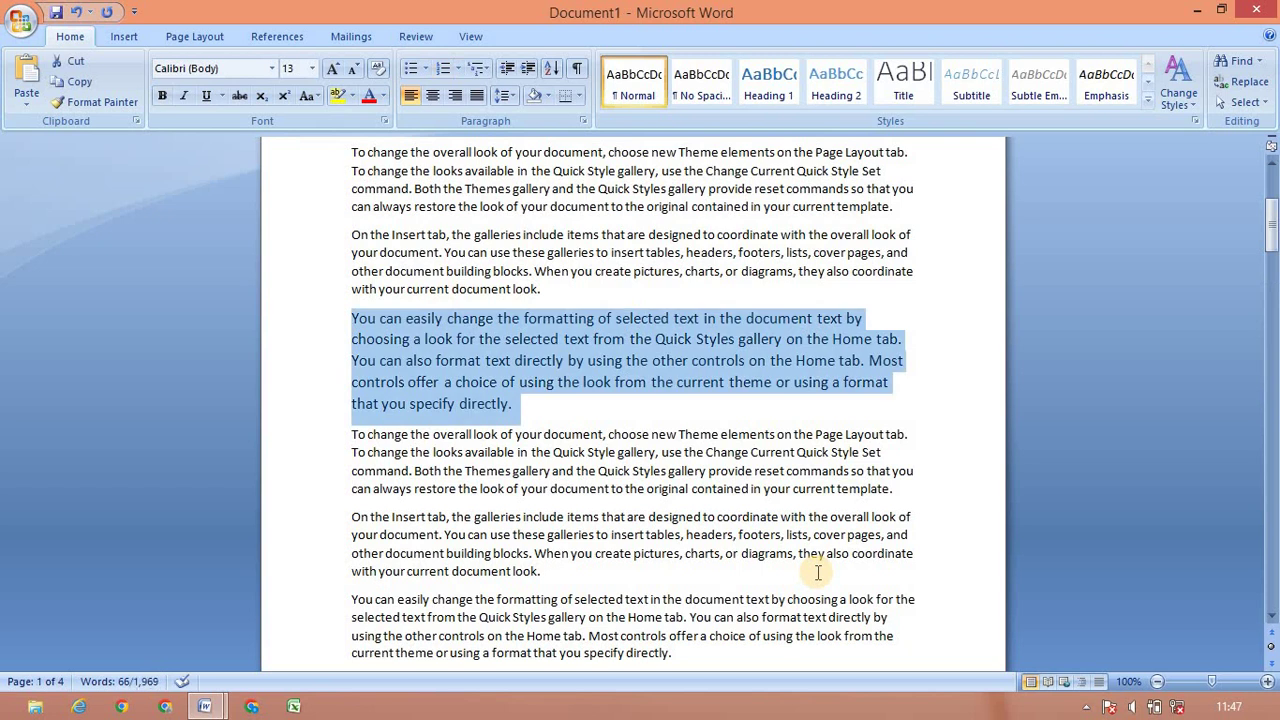
{"action": "left_click", "coordinate": [730, 537]}
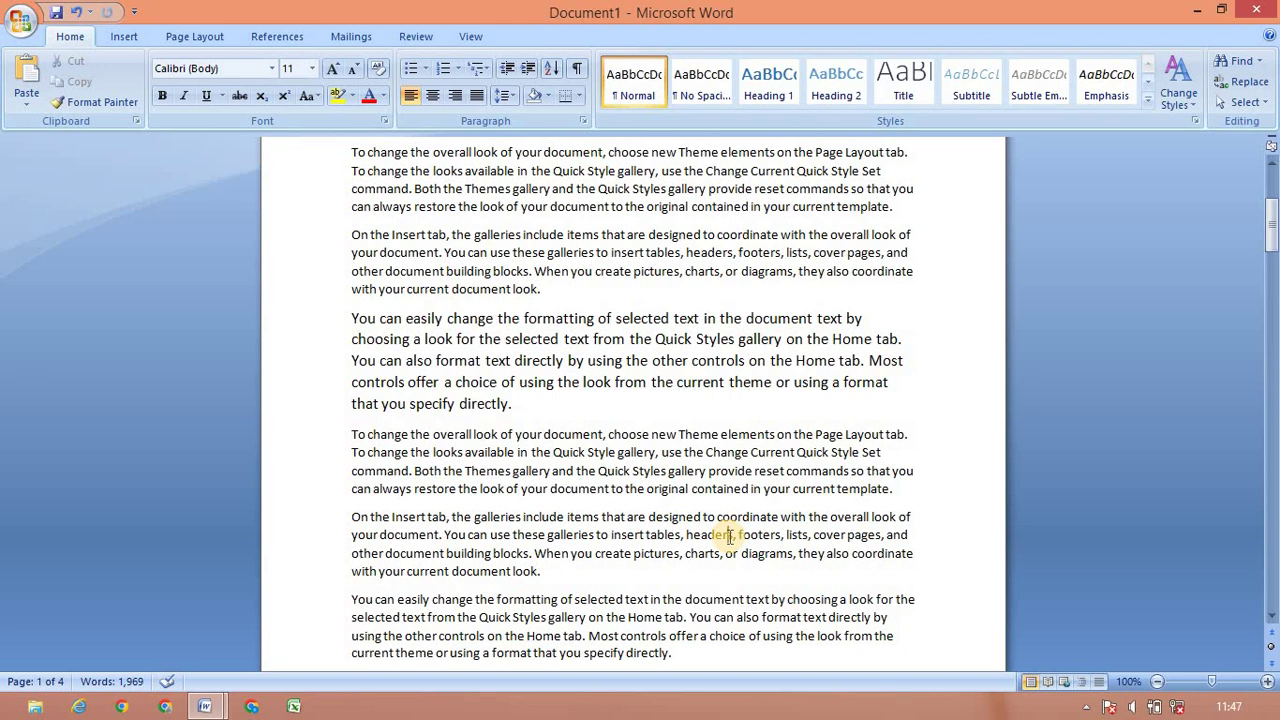
{"action": "left_click", "coordinate": [665, 403]}
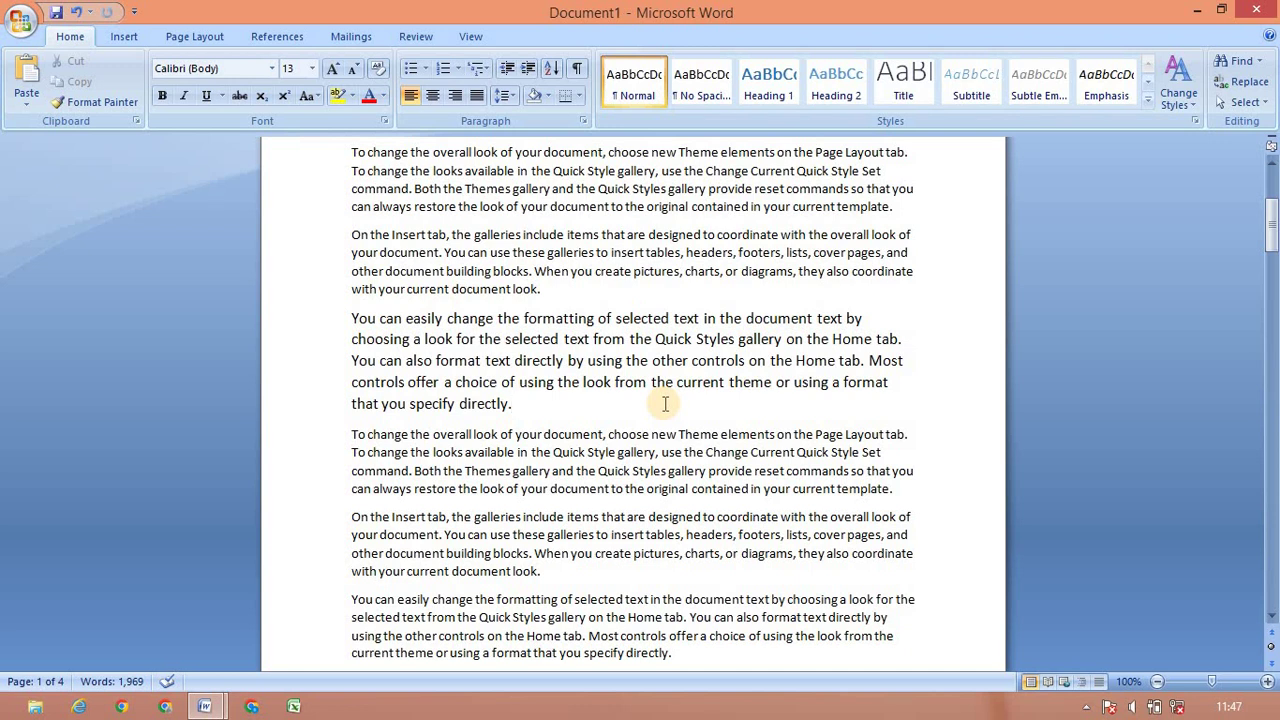
Collapse the ribbon with Ctrl+F1, restore it, and switch back to the keys list
{"action": "key", "text": "ctrl+F1"}
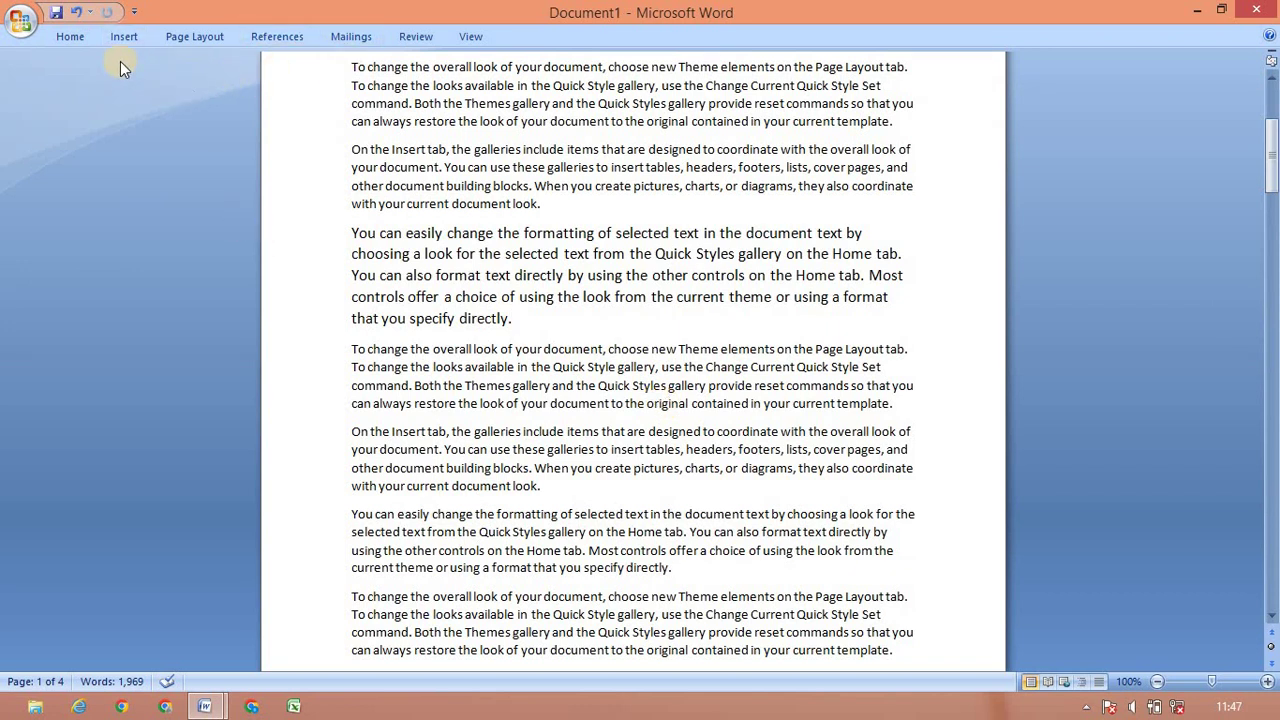
{"action": "left_click", "coordinate": [283, 85]}
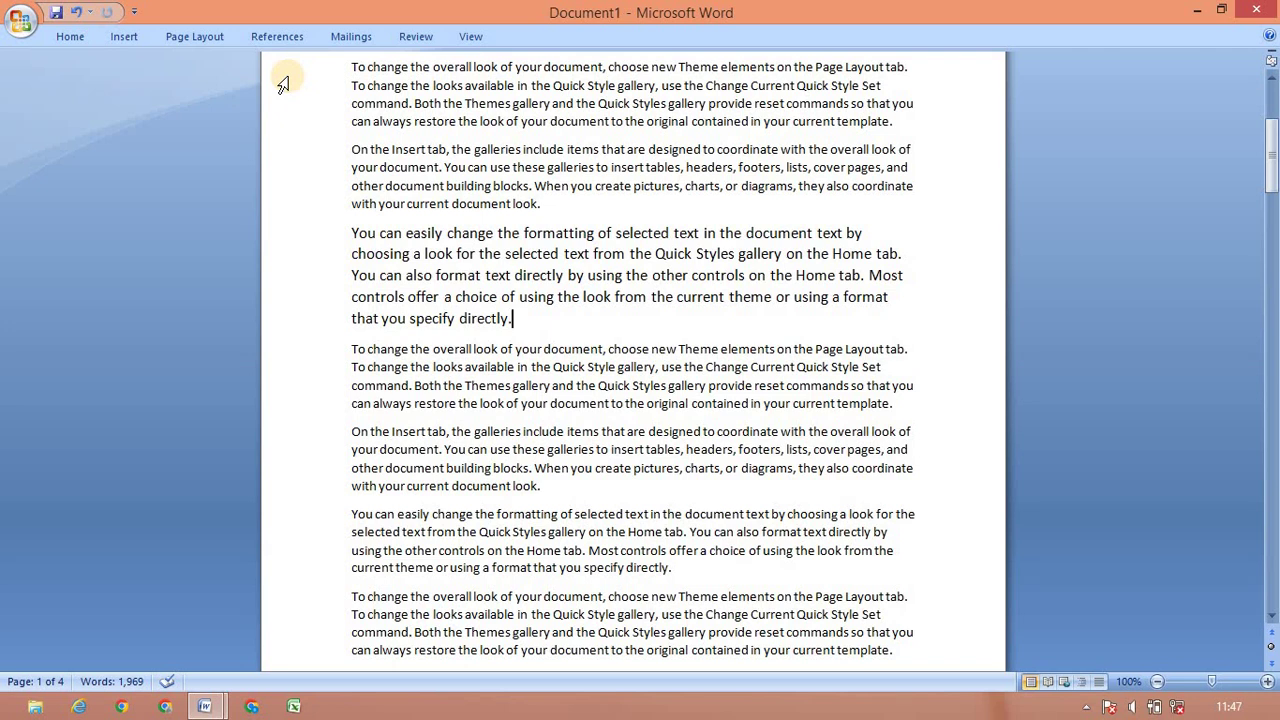
{"action": "key", "text": "ctrl+F1"}
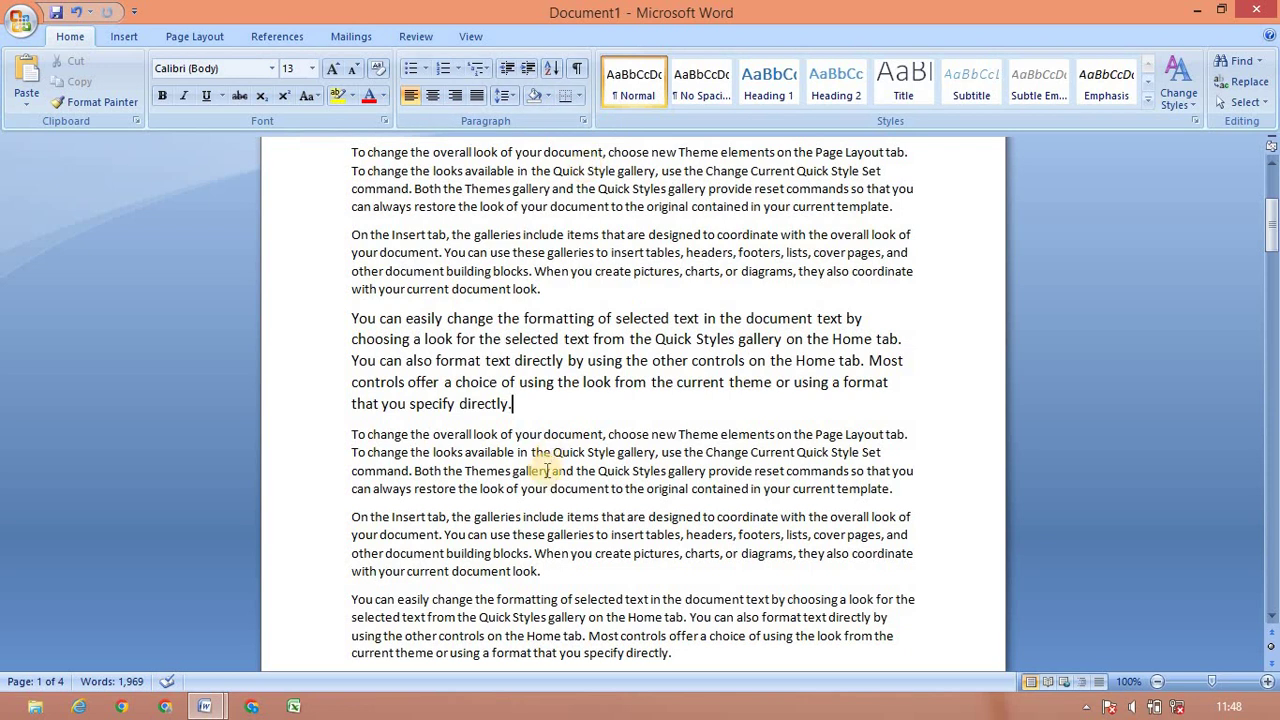
{"action": "key", "text": "alt+Tab"}
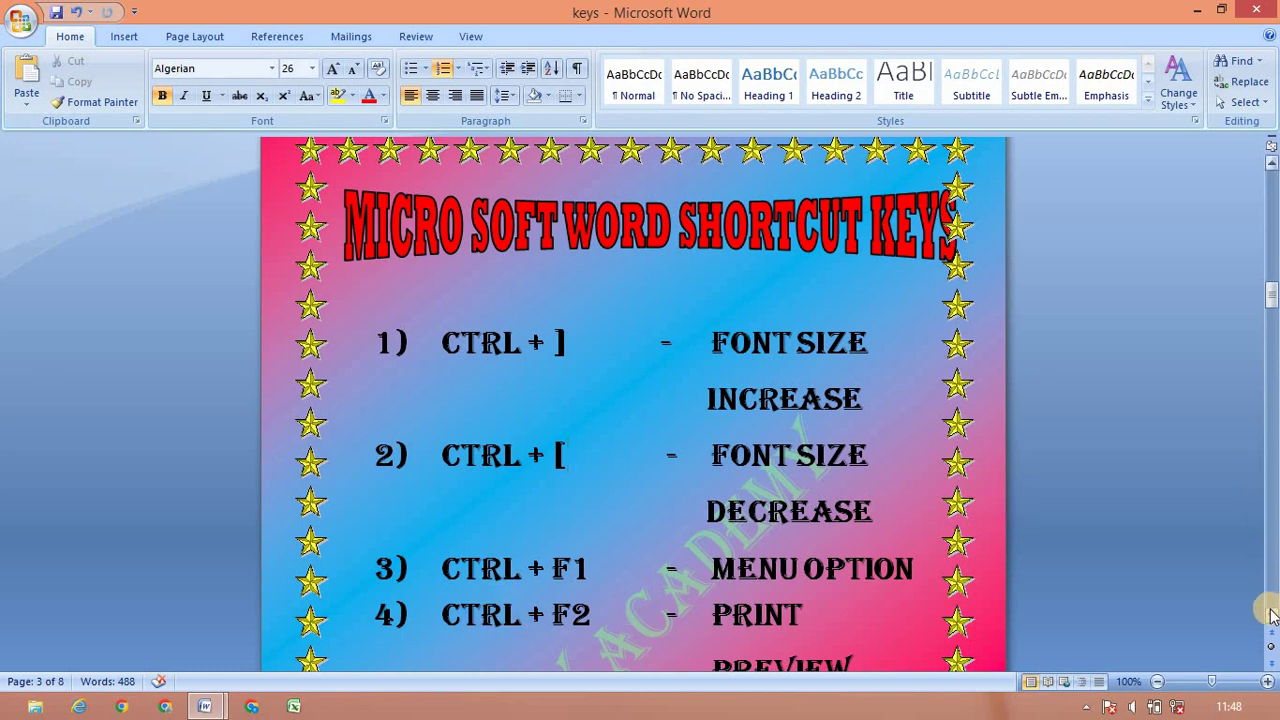
Scroll the keys list to shortcut items 5–7, then return to Document1
{"action": "left_click", "coordinate": [1271, 615]}
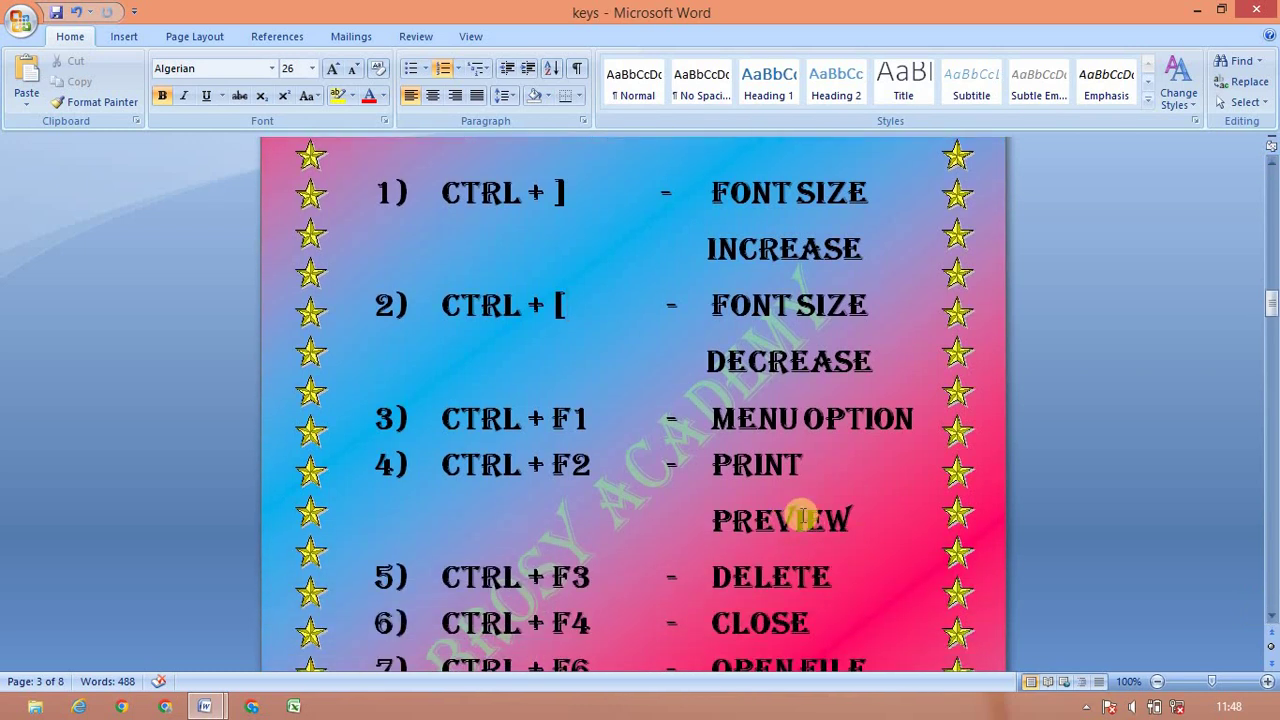
{"action": "key", "text": "alt+Tab"}
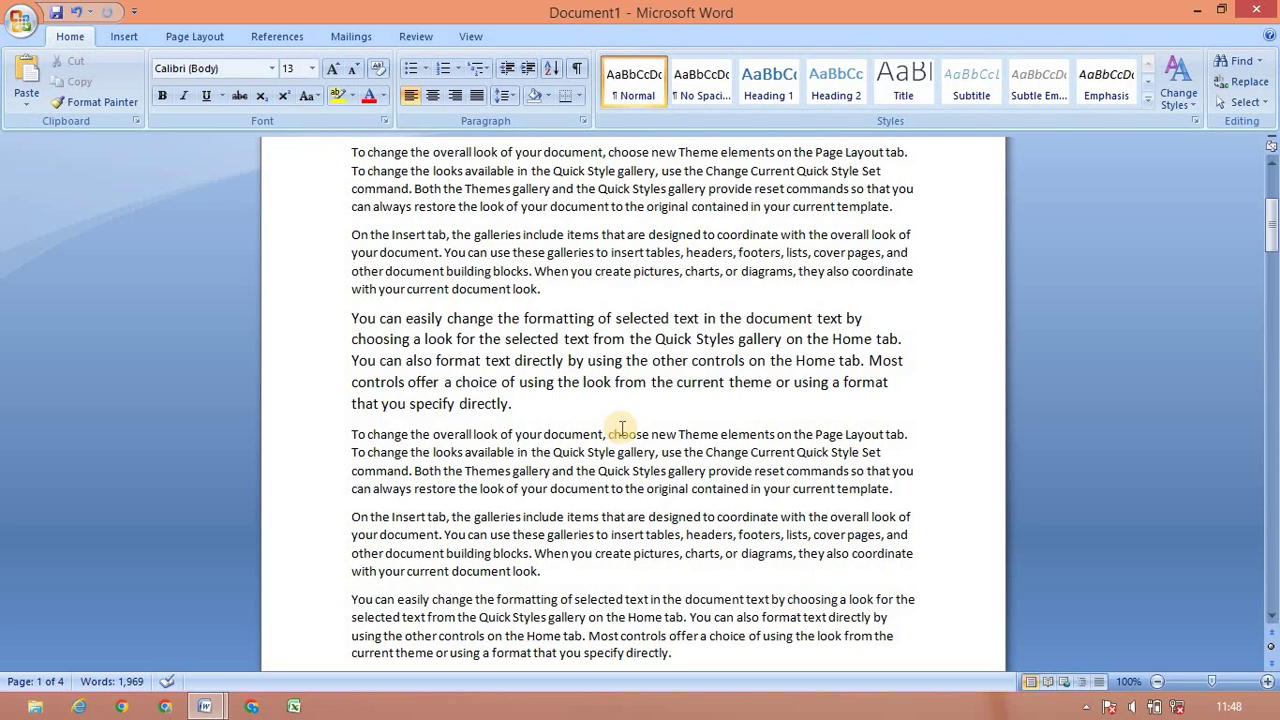
{"action": "key", "text": "ctrl+F2"}
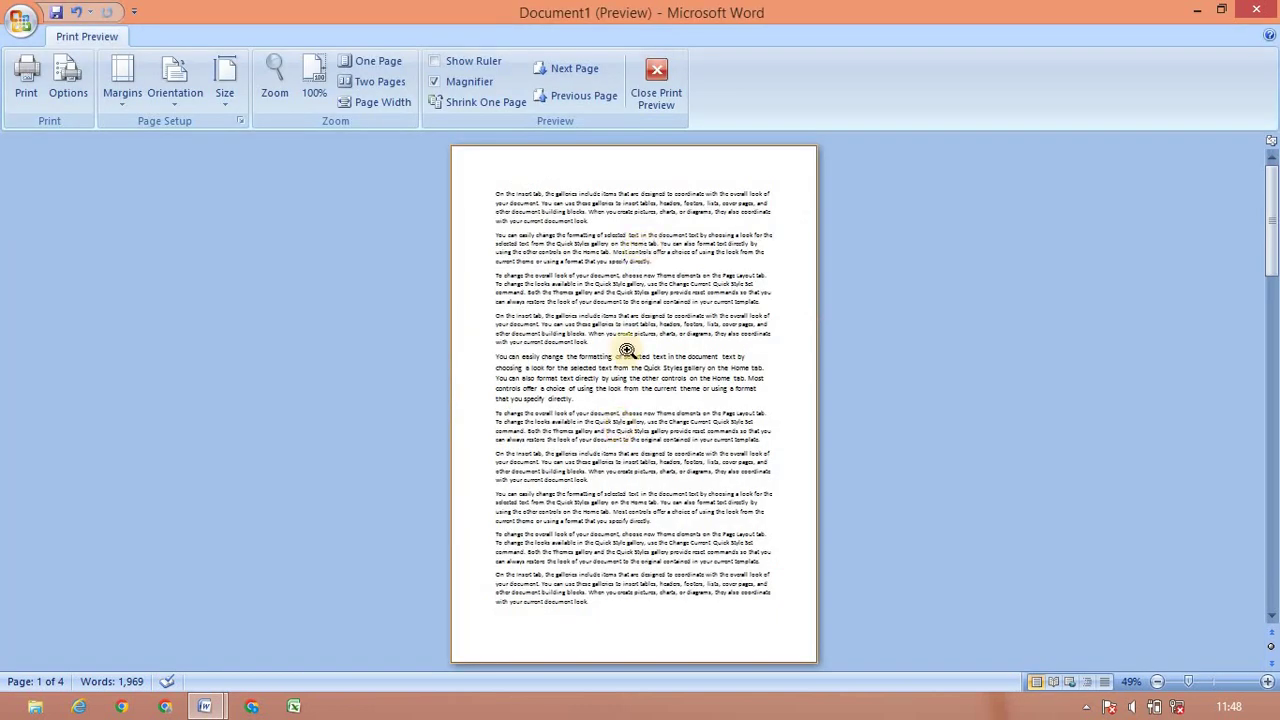
{"action": "left_click", "coordinate": [1274, 445]}
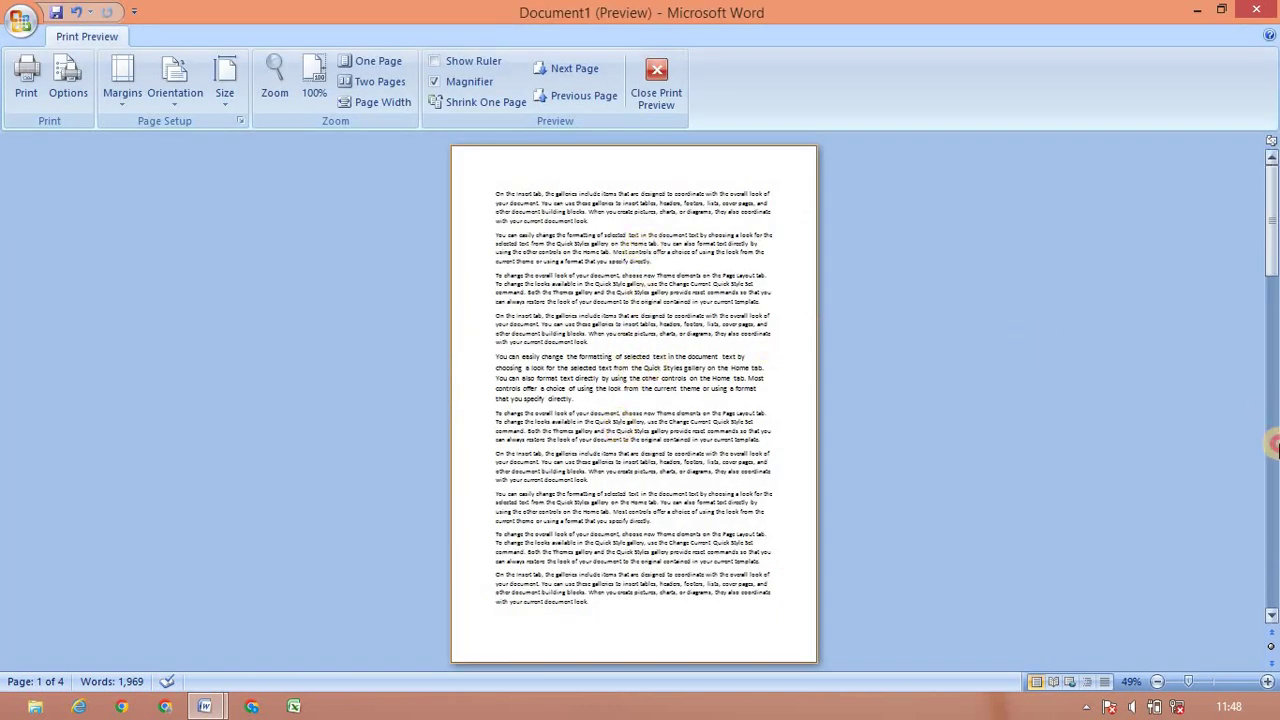
{"action": "left_click_drag", "start_coordinate": [1271, 212], "coordinate": [1266, 223]}
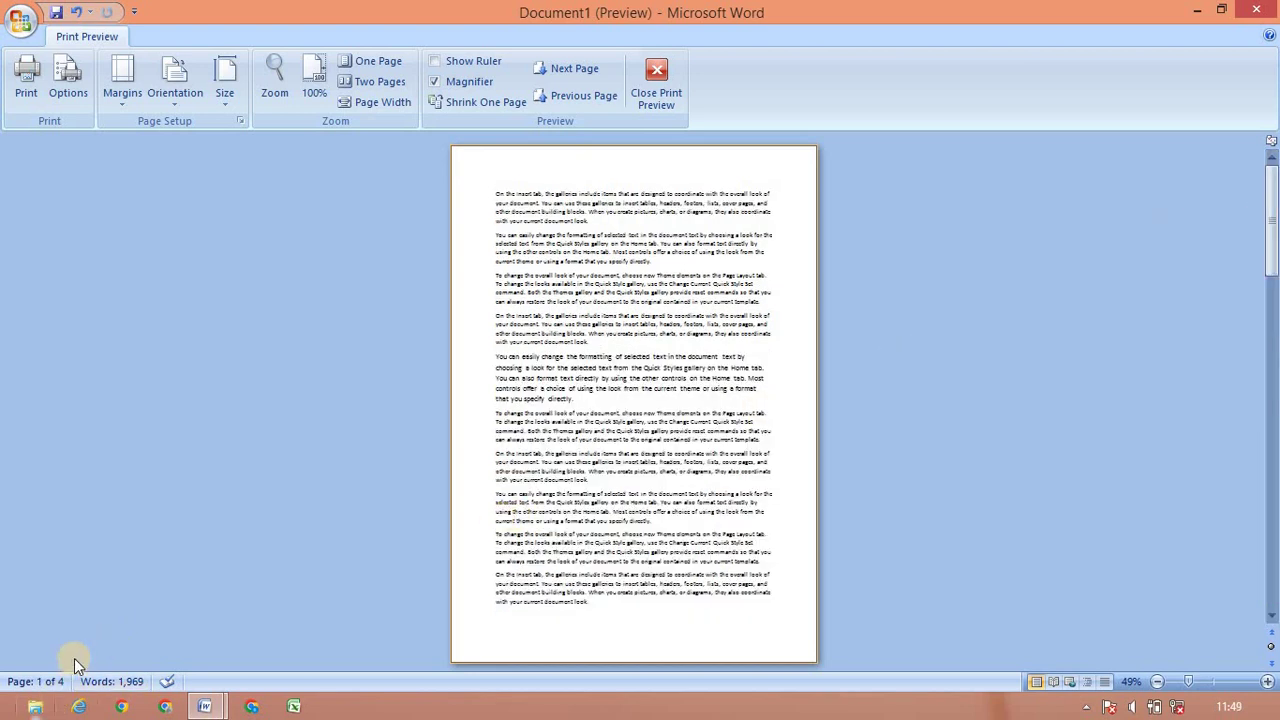
{"action": "left_click", "coordinate": [492, 431]}
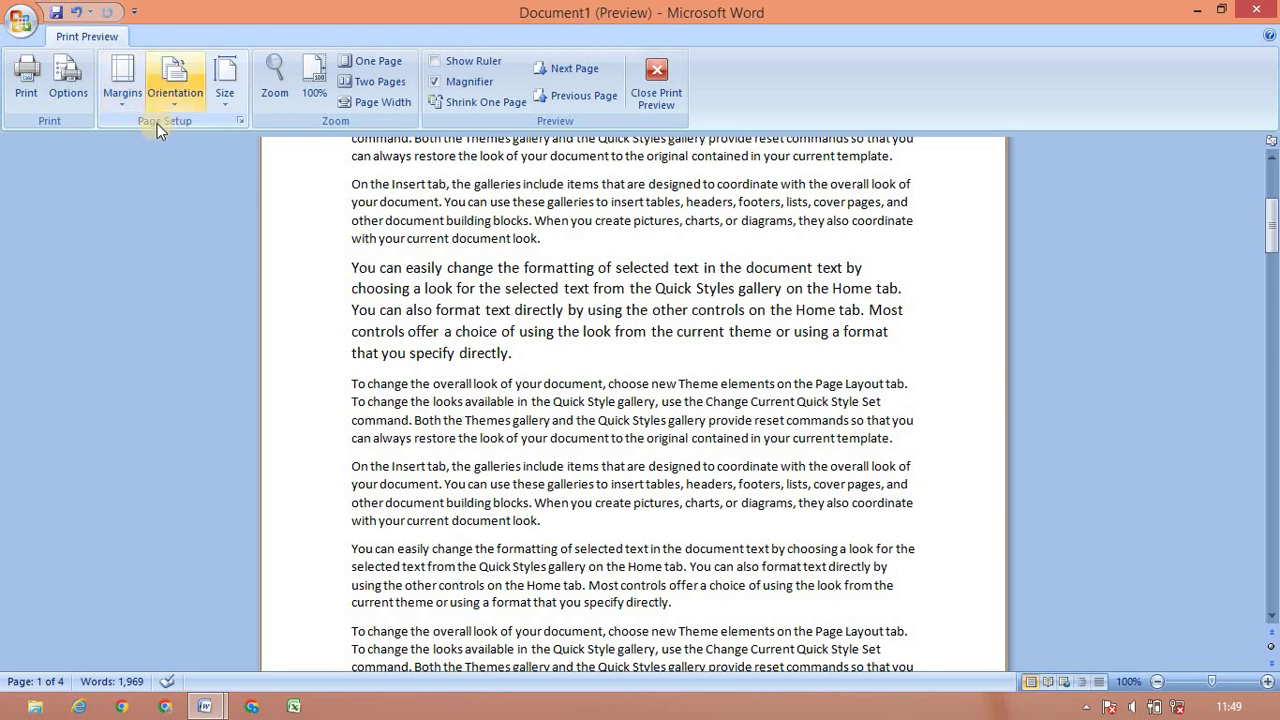
{"action": "left_click", "coordinate": [175, 100]}
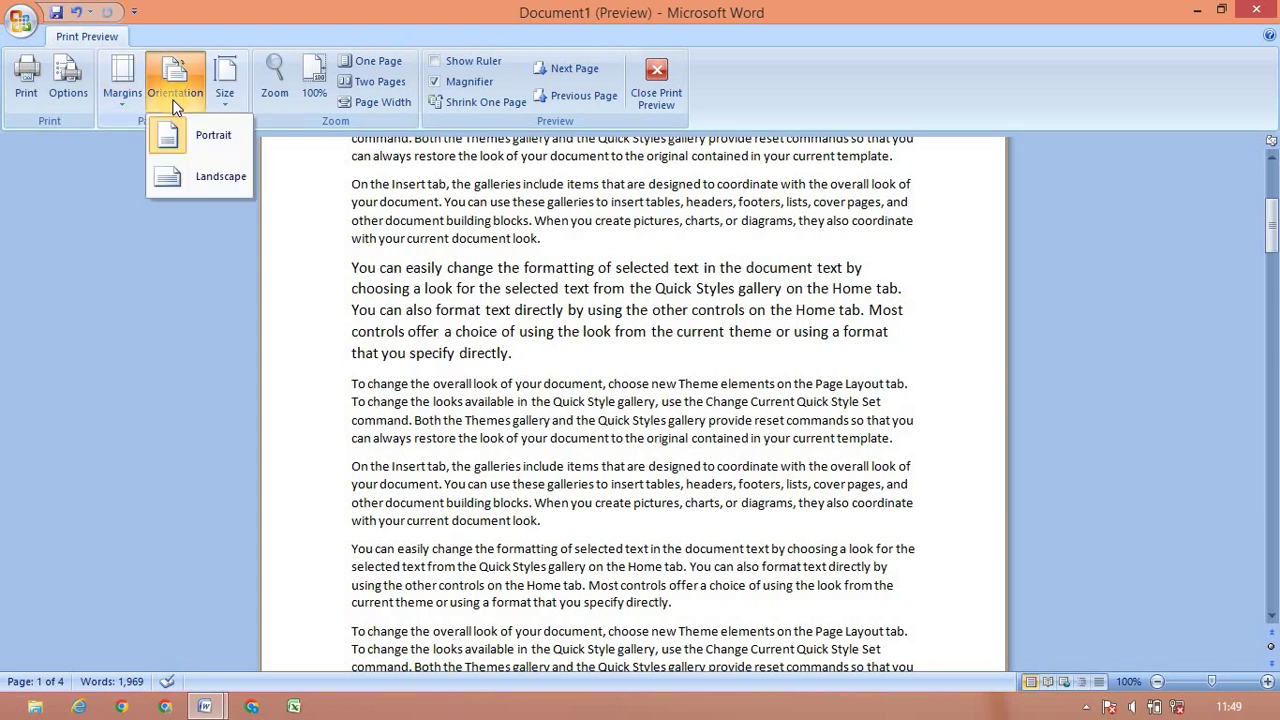
{"action": "left_click", "coordinate": [178, 98]}
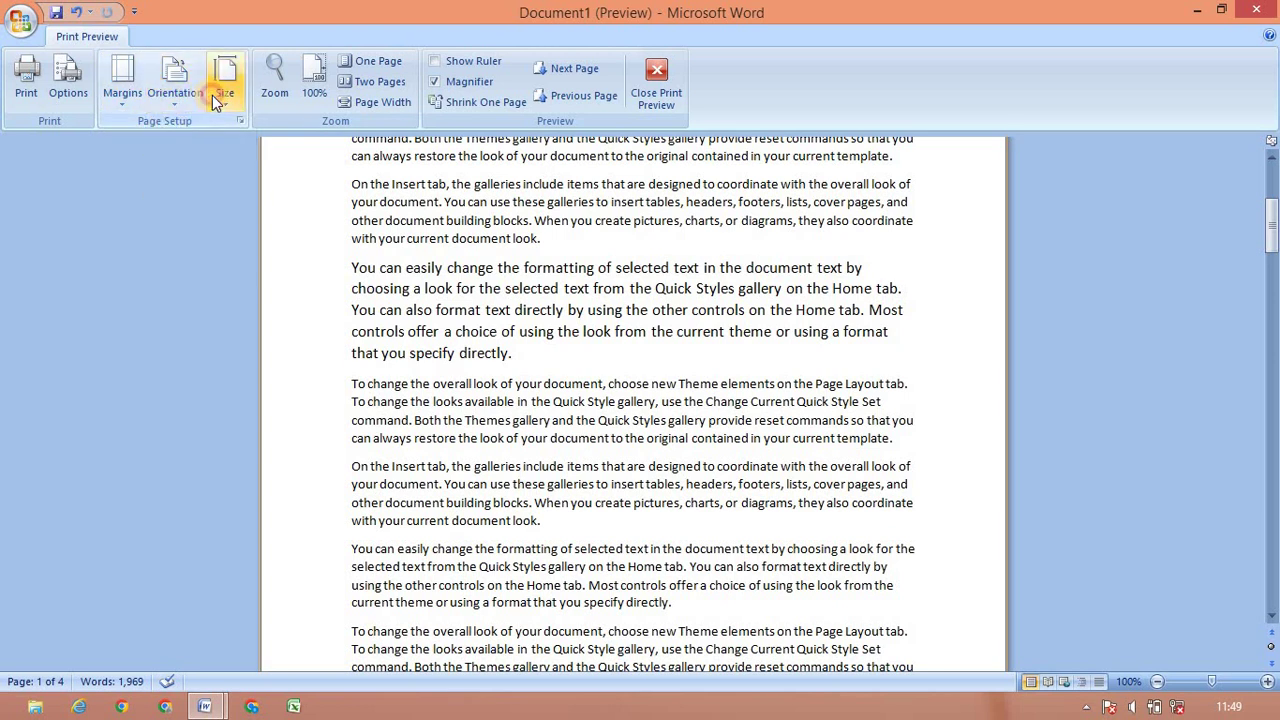
{"action": "left_click", "coordinate": [212, 95]}
{"action": "left_click", "coordinate": [212, 95]}
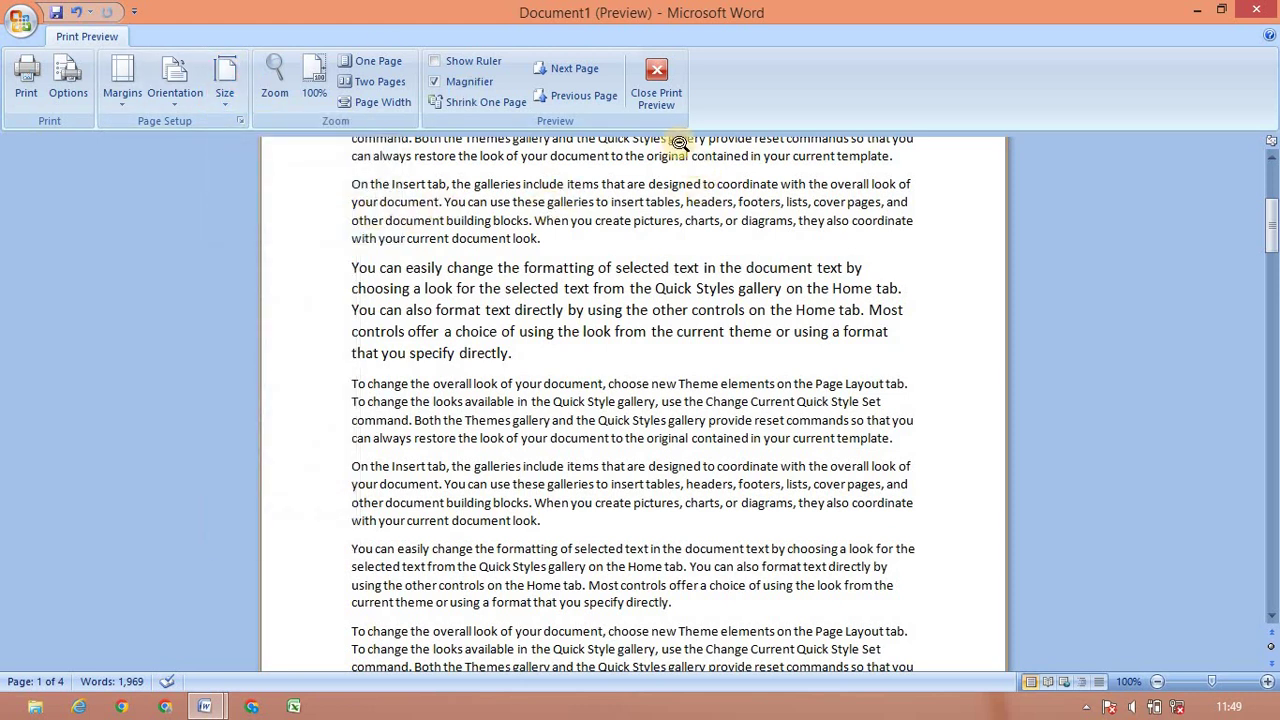
{"action": "left_click", "coordinate": [655, 93]}
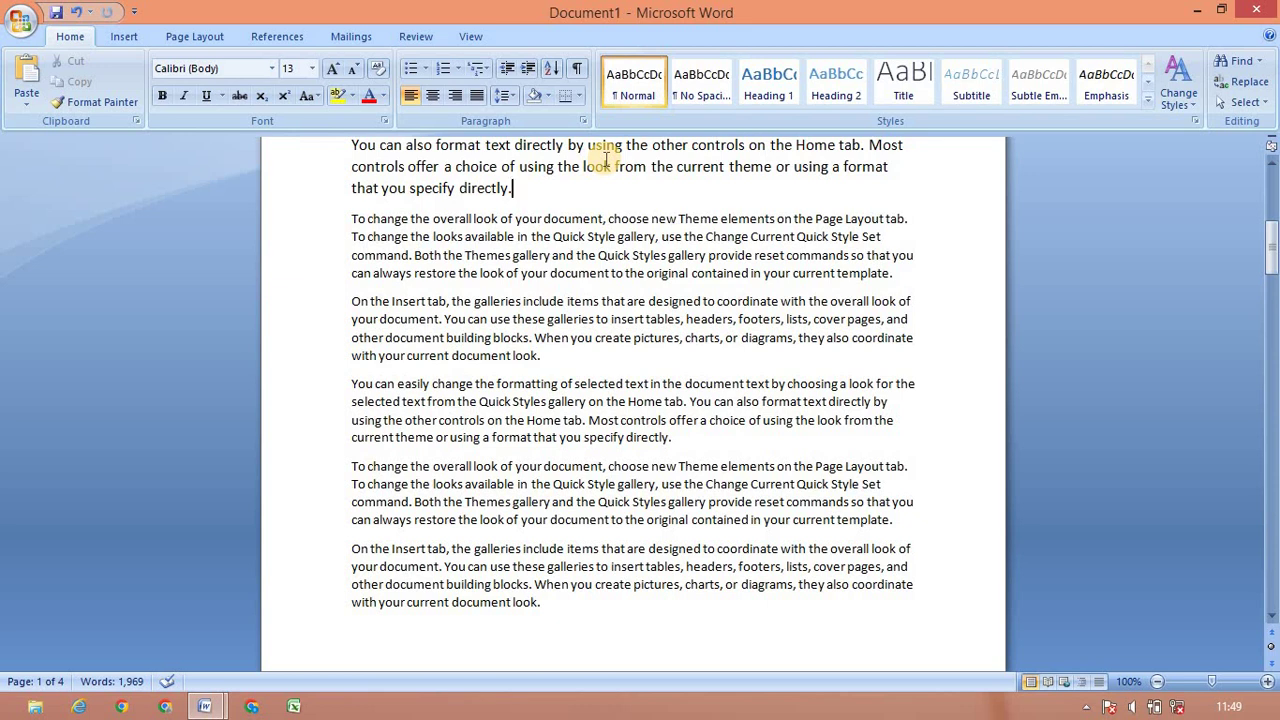
Delete the fourth sample paragraph, leaving 1,903 words, then switch to the keys list
{"action": "key", "text": "alt+Tab"}
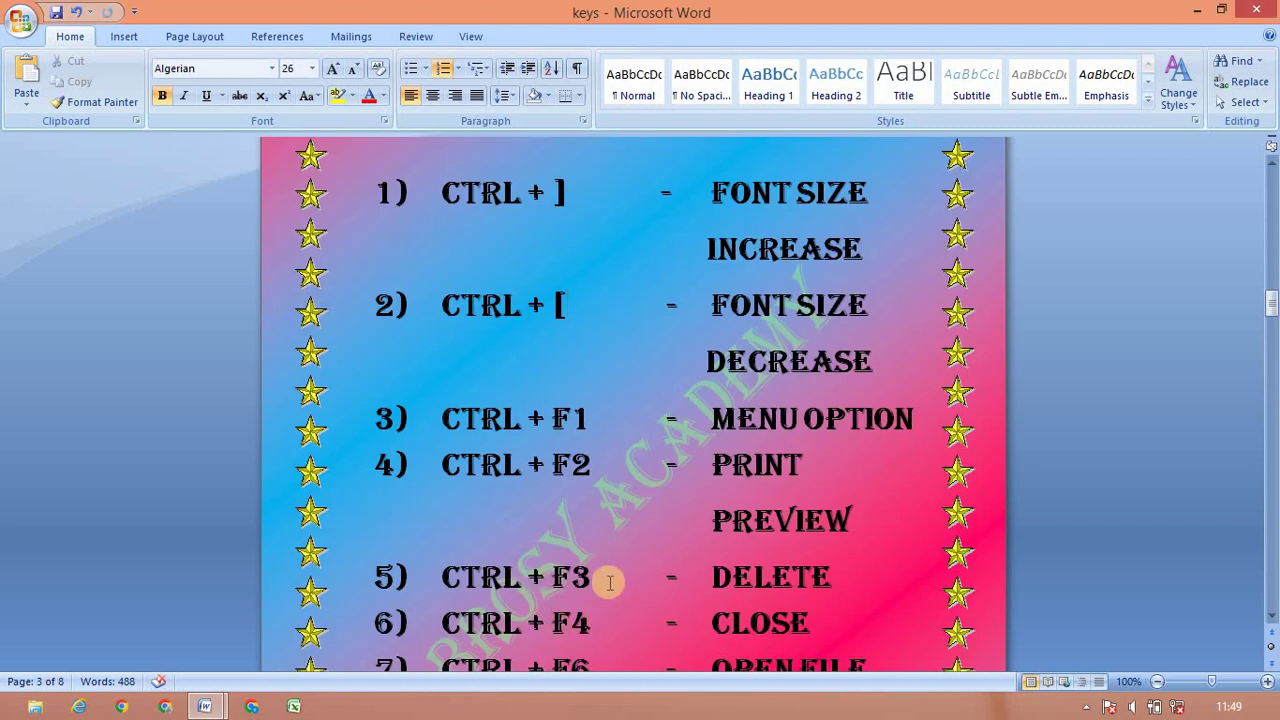
{"action": "key", "text": "alt+Tab"}
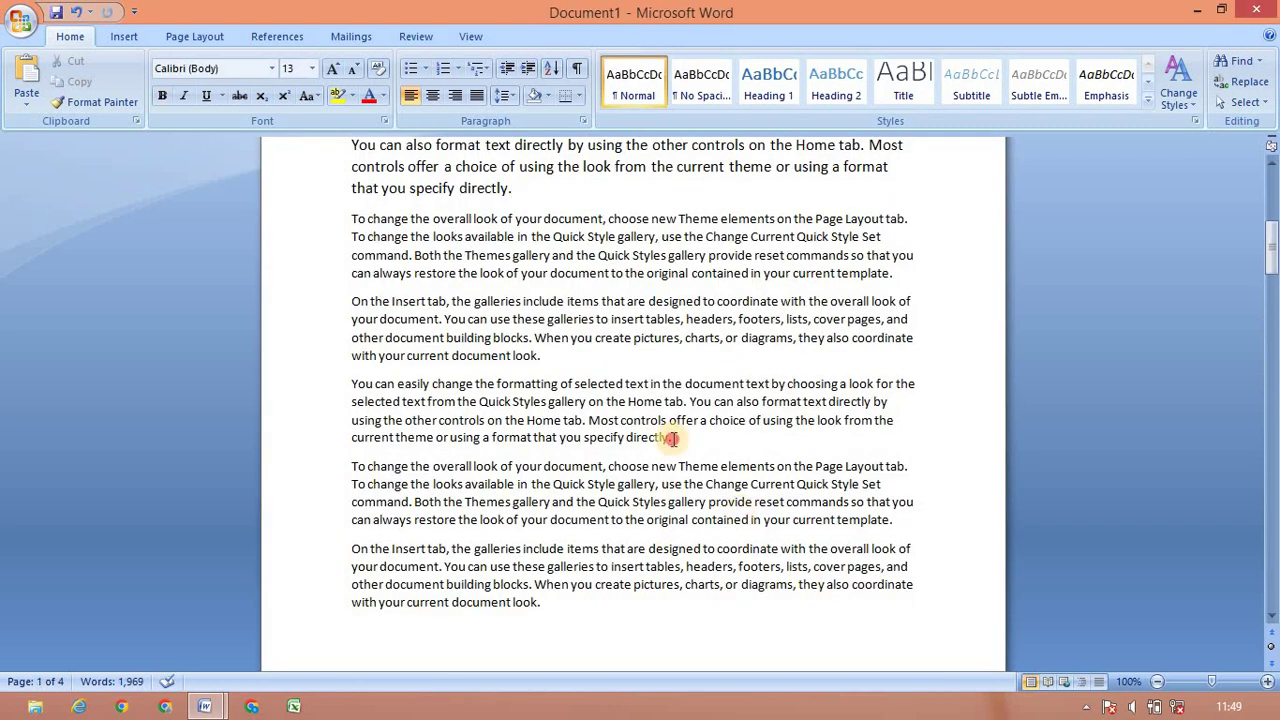
{"action": "triple_click", "coordinate": [672, 437]}
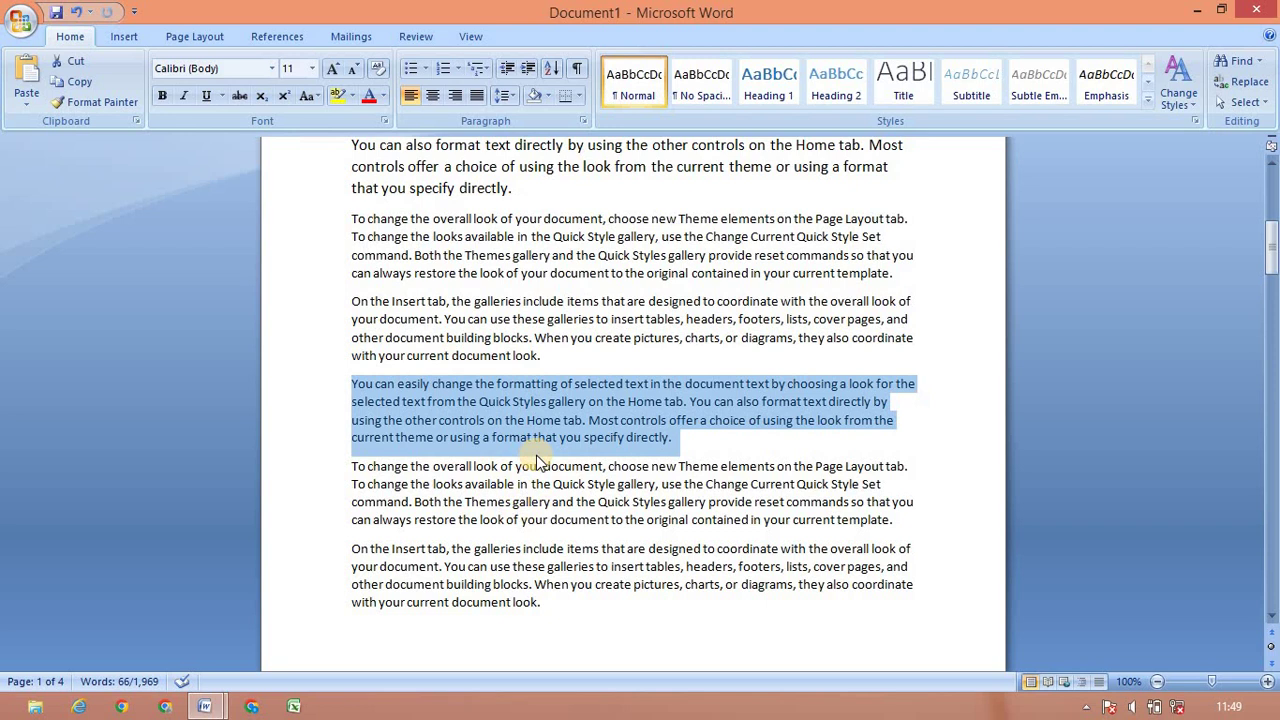
{"action": "key", "text": "Delete"}
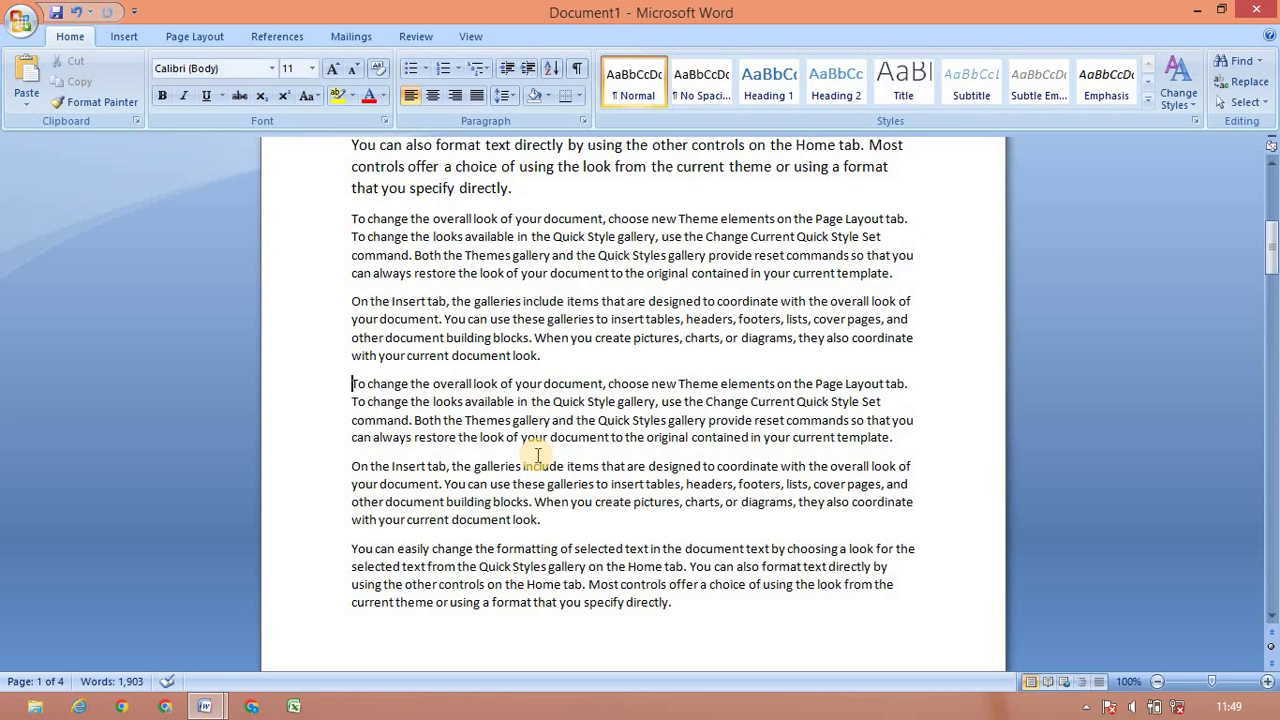
{"action": "key", "text": "alt+Tab"}
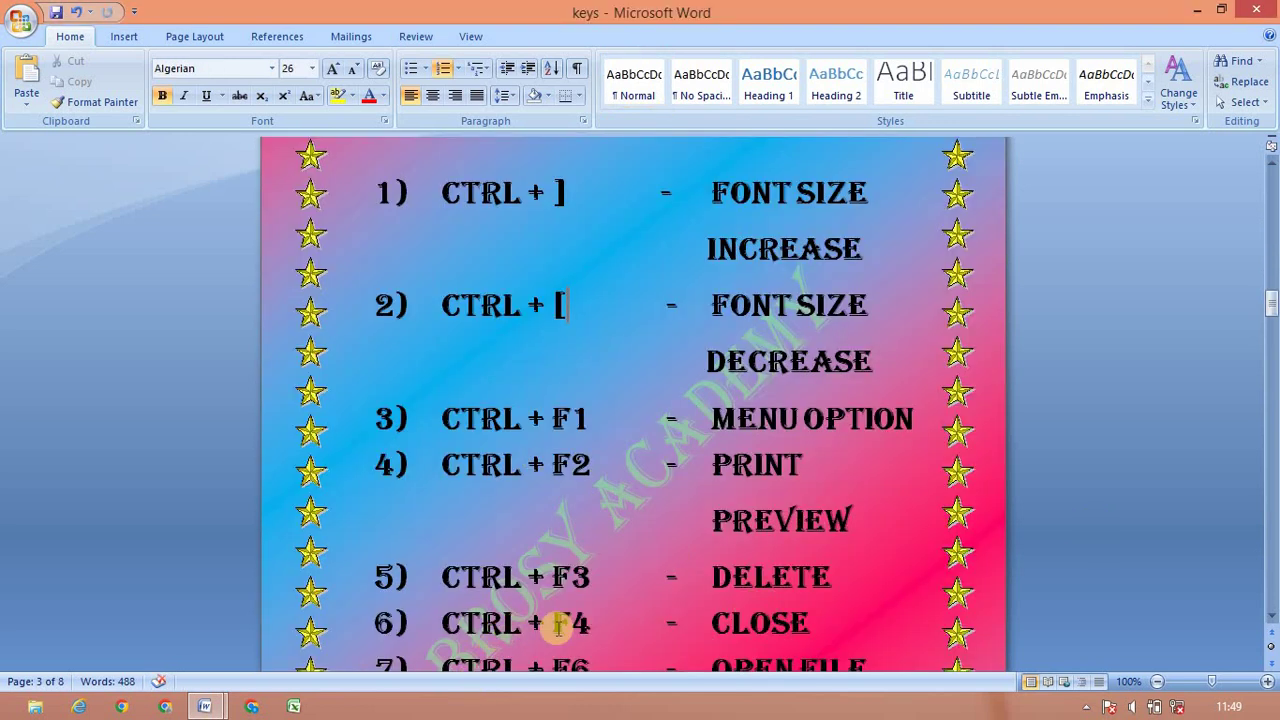
Return to Document1 and close it with Ctrl+F4, bringing up the save prompt
{"action": "key", "text": "alt+Tab"}
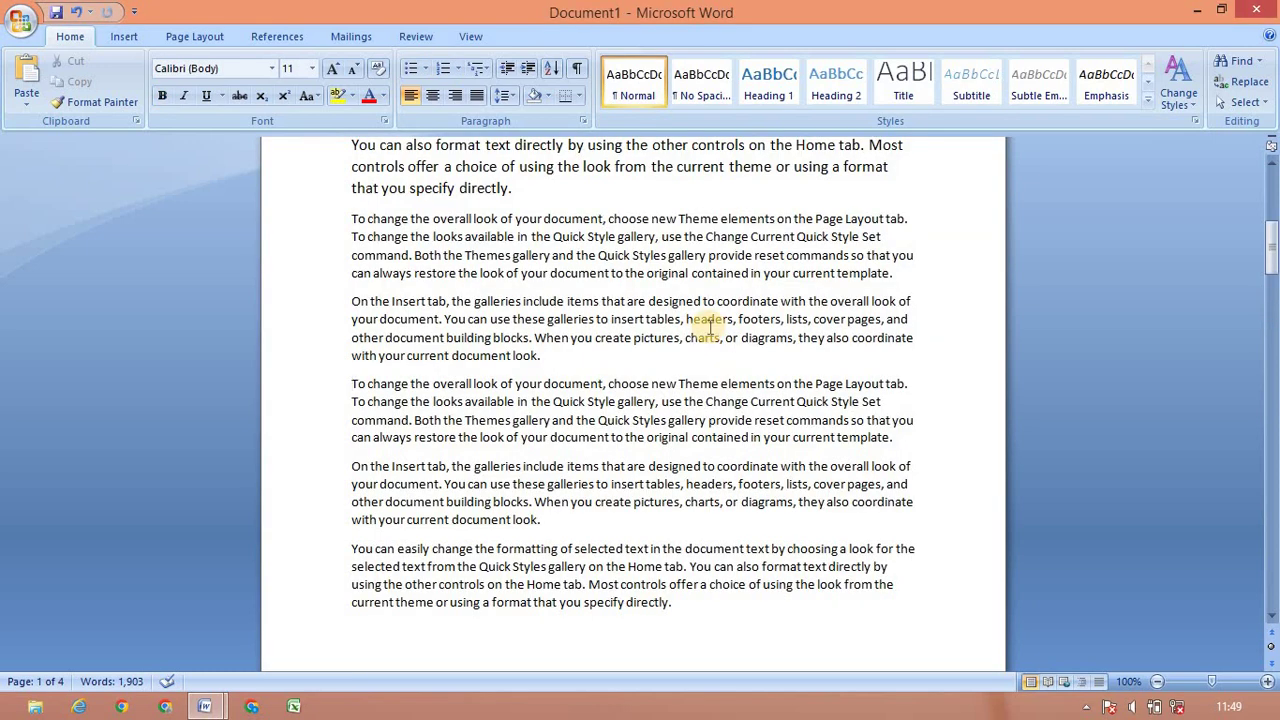
{"action": "key", "text": "ctrl+F4"}
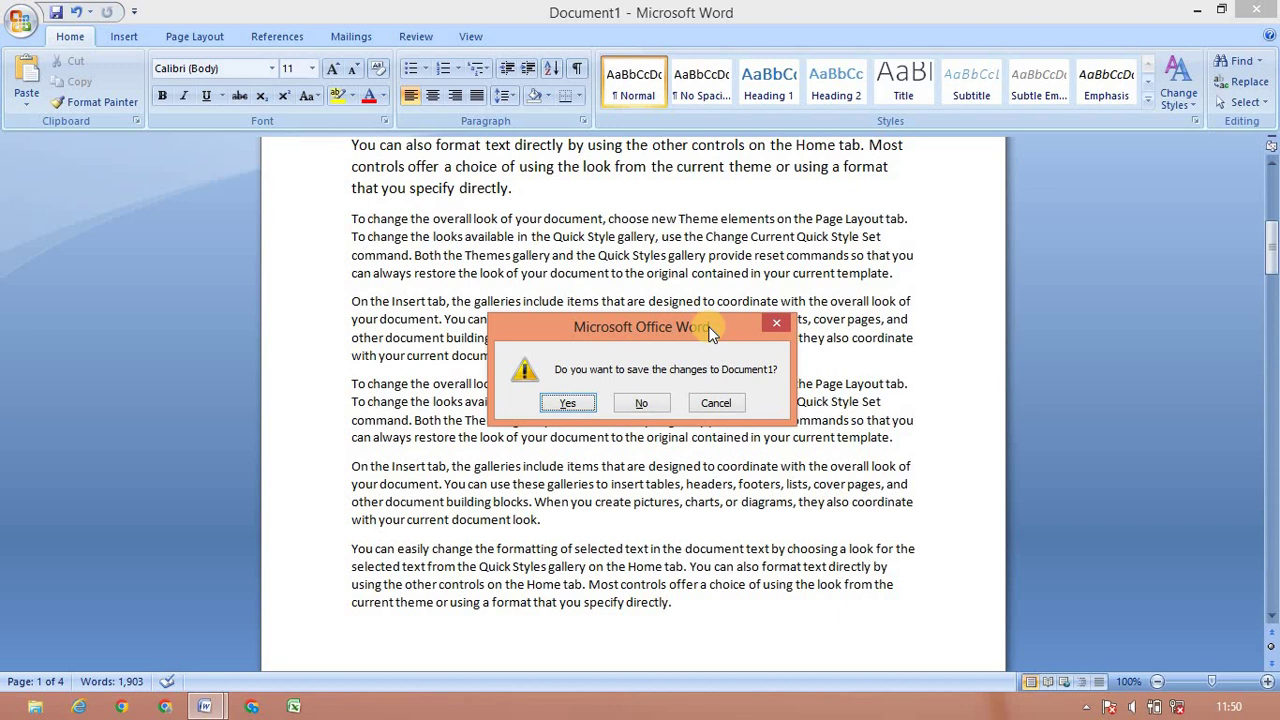
Close Document1 without saving and cancel the save prompt for Document3
{"action": "key", "text": "n"}
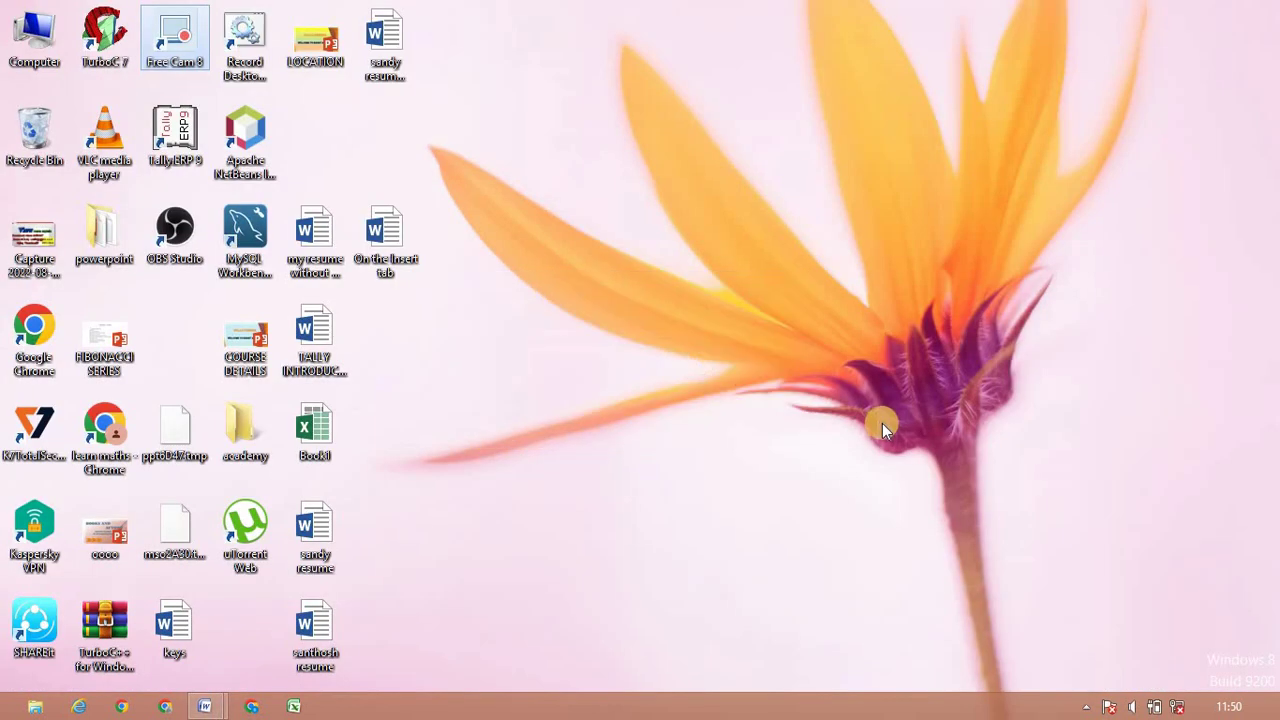
{"action": "key", "text": "alt+Tab"}
{"action": "key", "text": "alt+Tab"}
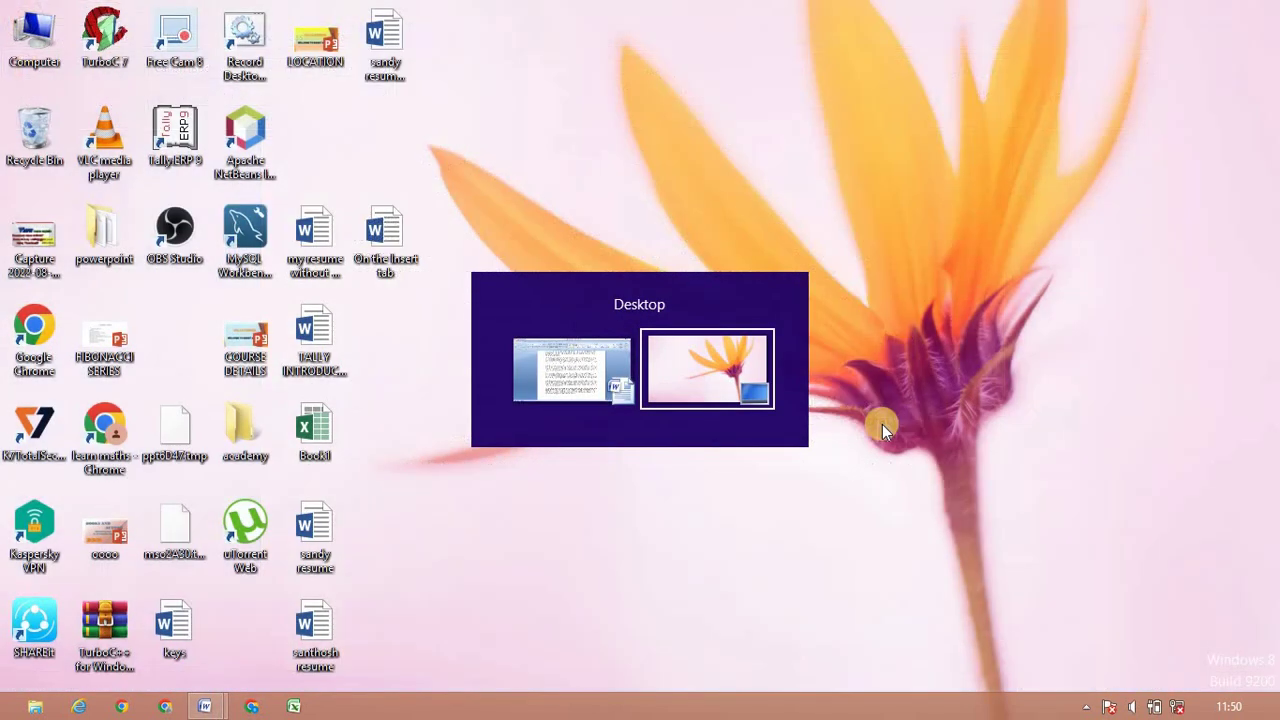
{"action": "key", "text": "alt+Tab"}
{"action": "left_click", "coordinate": [735, 405]}
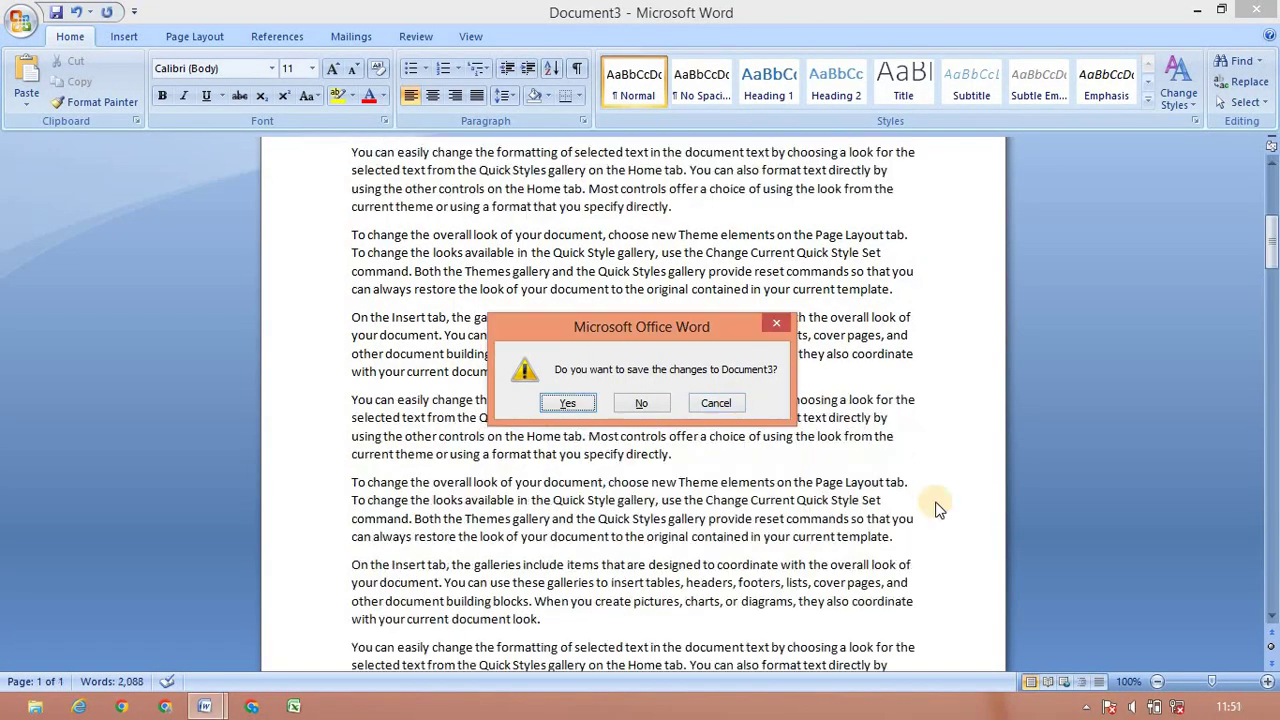
{"action": "left_click", "coordinate": [726, 403]}
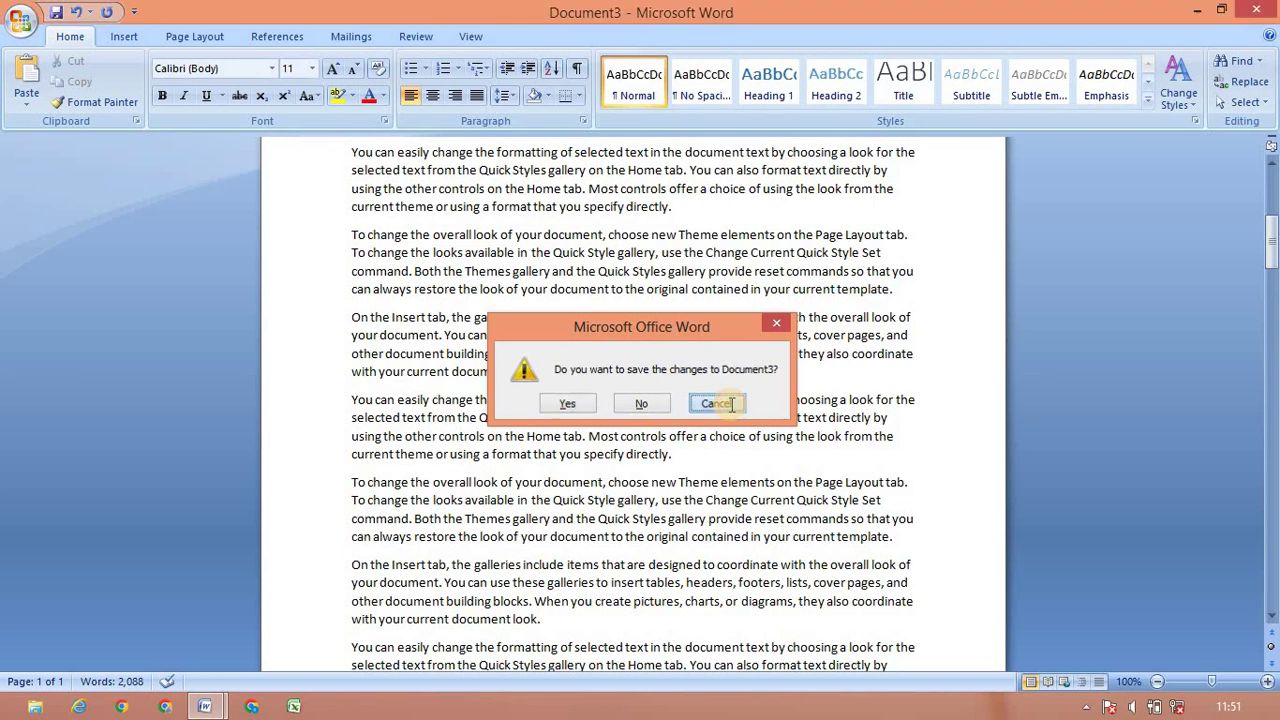
Cycle between the keys list and Document3 with Ctrl+F6, ending on Document3
{"action": "key", "text": "ctrl+F6"}
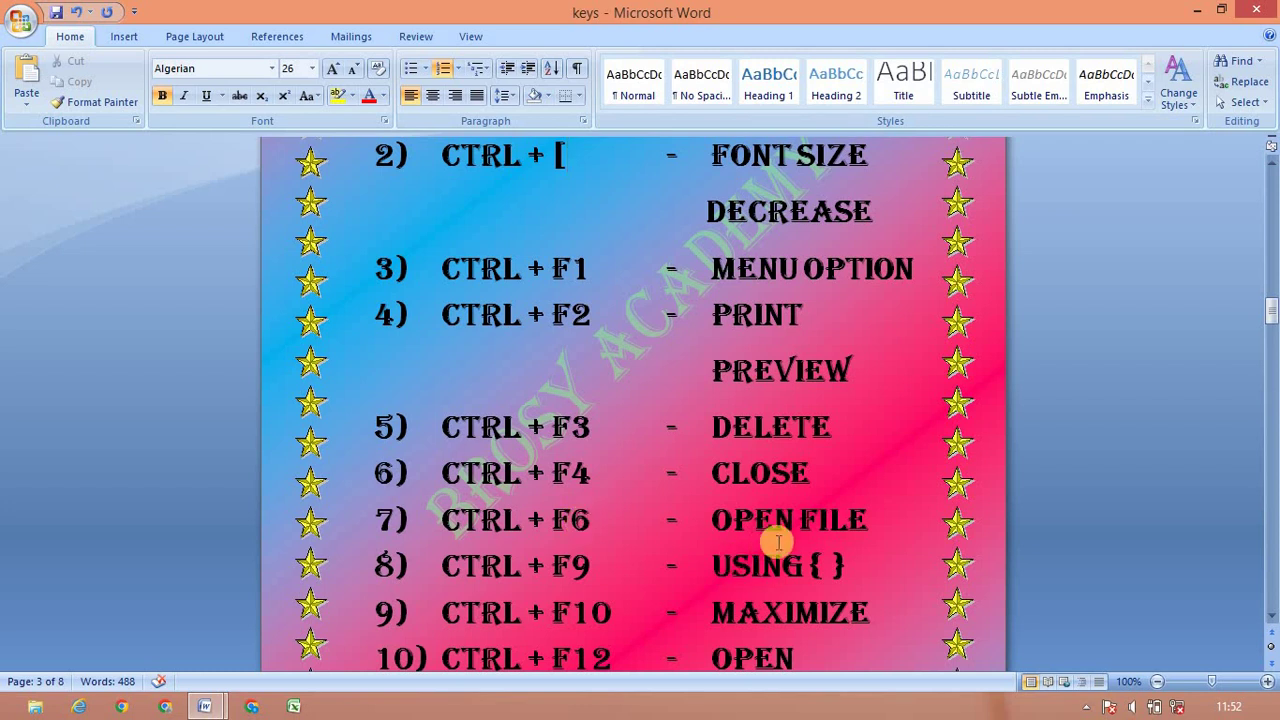
{"action": "key", "text": "ctrl+F6"}
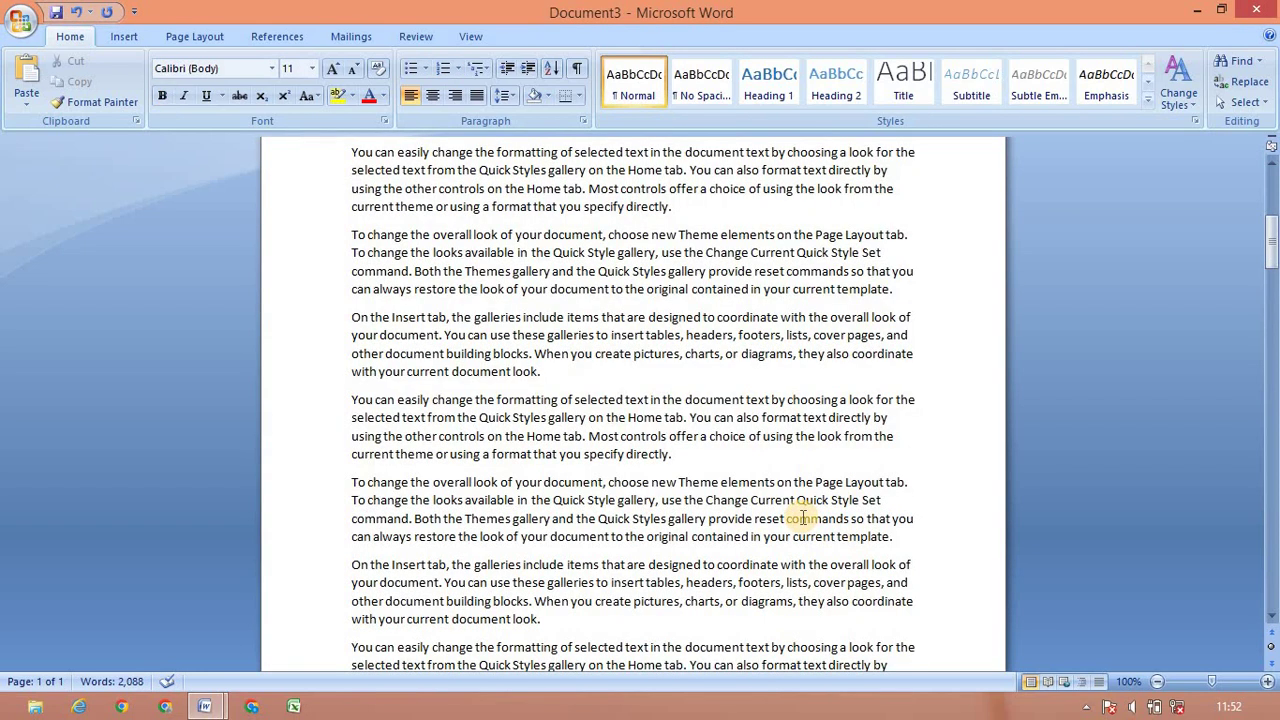
{"action": "key", "text": "ctrl+F6"}
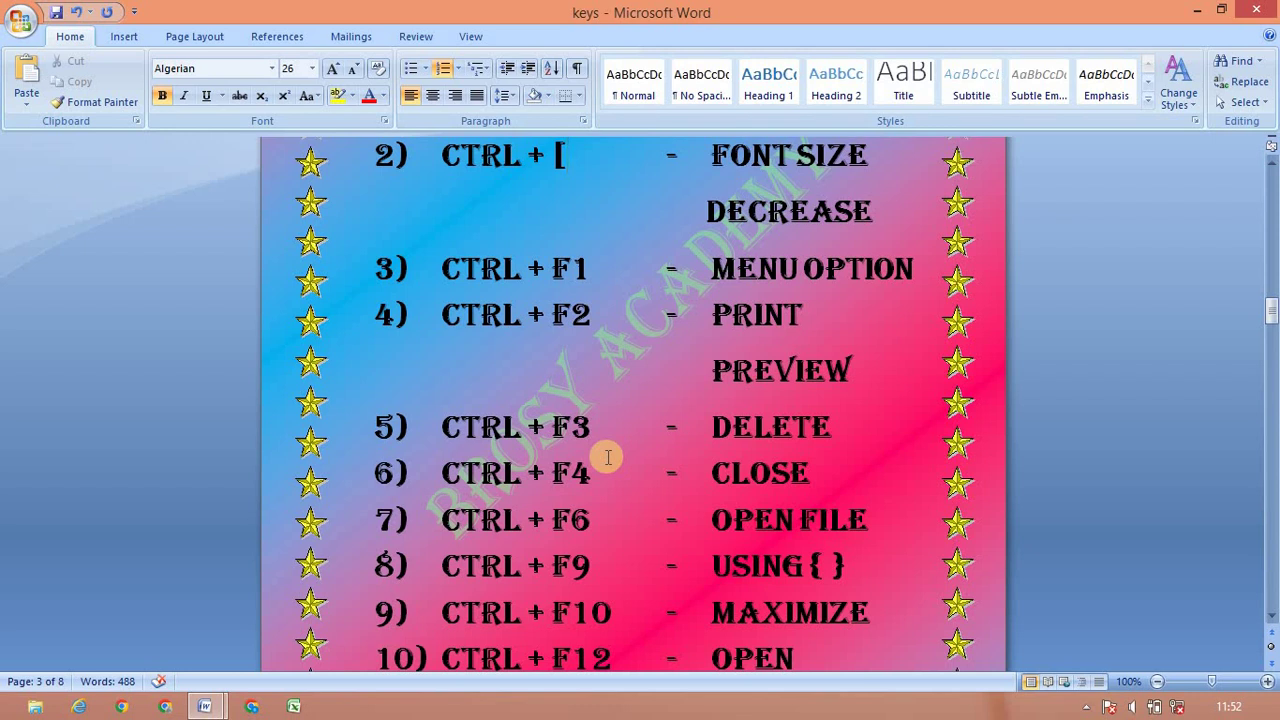
{"action": "key", "text": "ctrl+F6"}
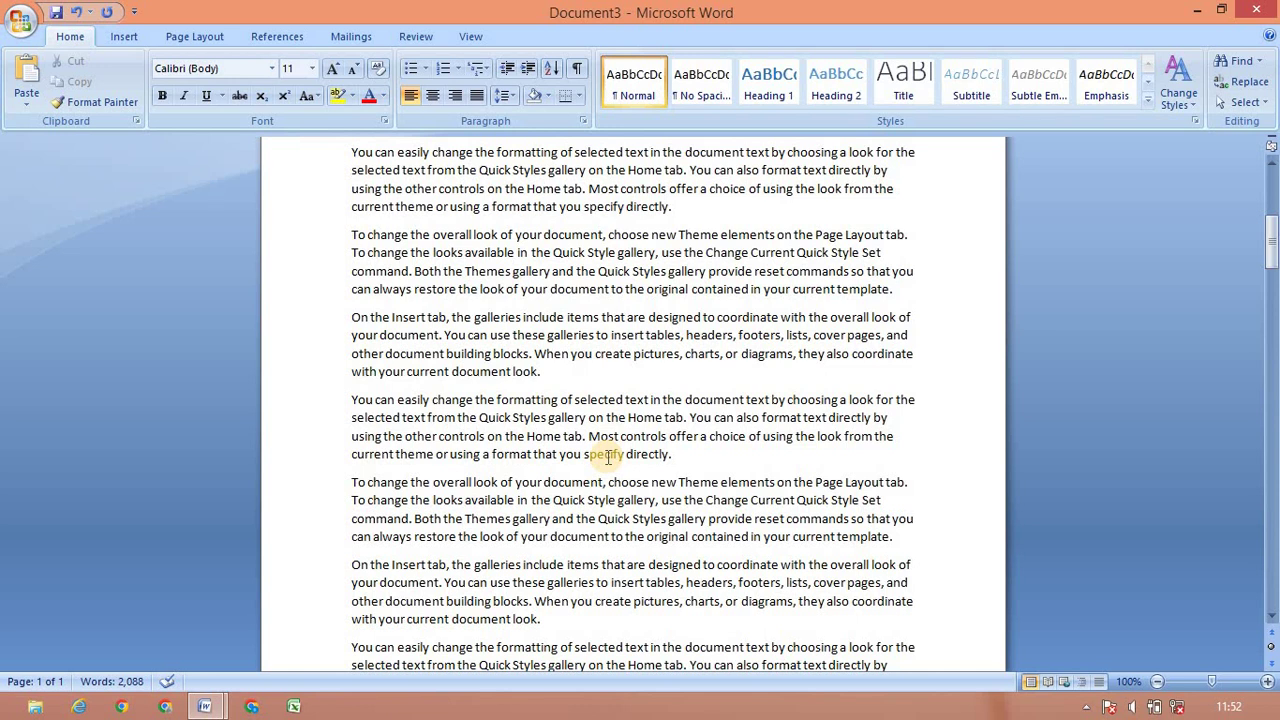
{"action": "key", "text": "ctrl+F6"}
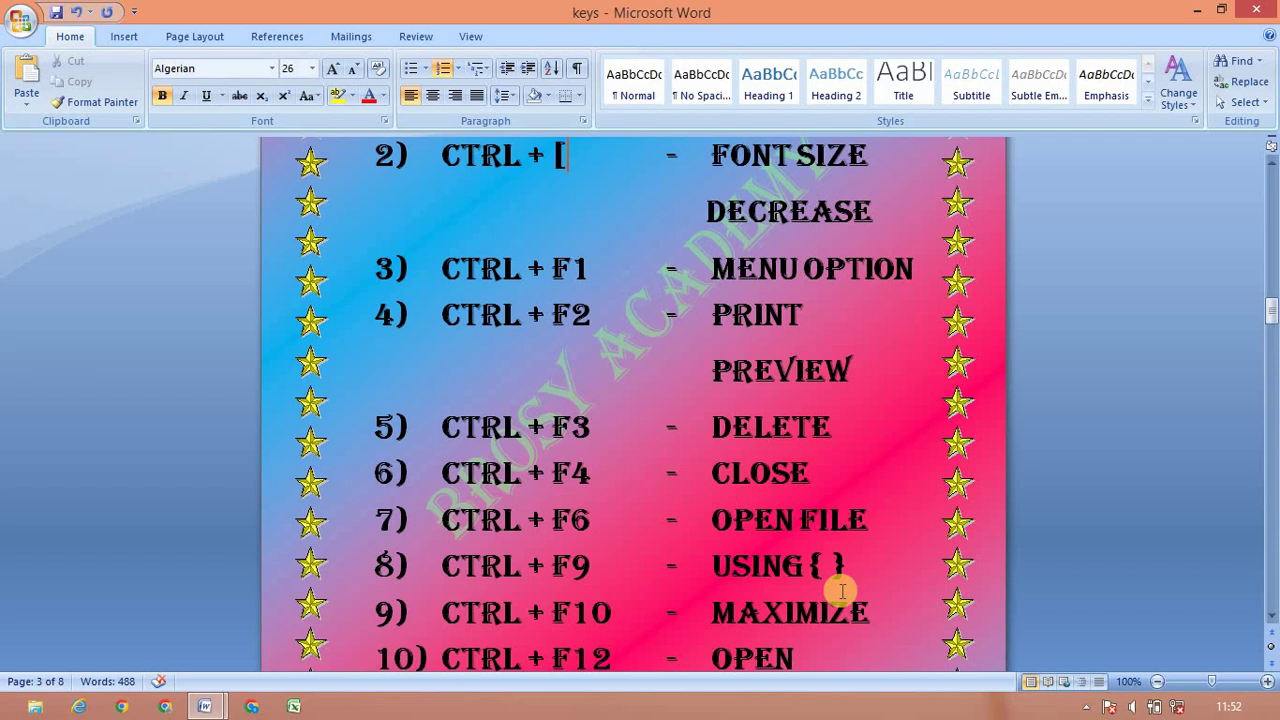
{"action": "key", "text": "ctrl+F6"}
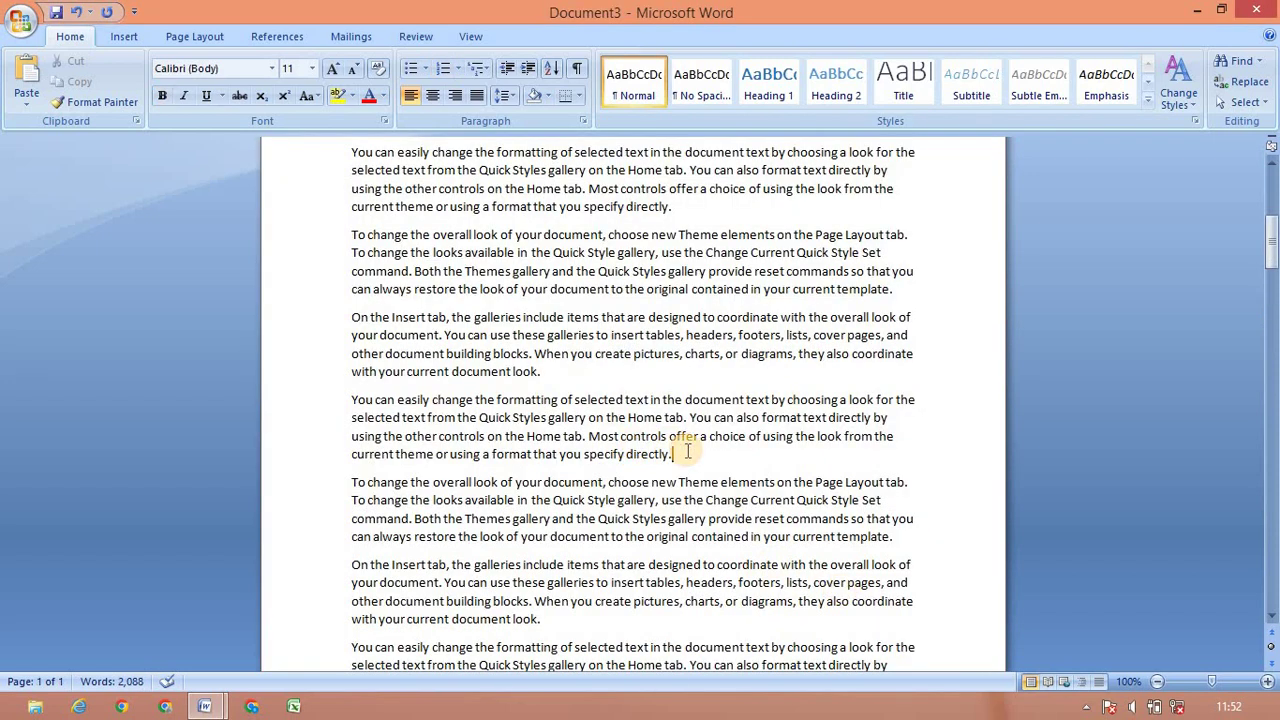
Insert empty field braces after 'directly.', toggle the window size, then switch to keys
{"action": "left_click", "coordinate": [687, 451]}
{"action": "key", "text": "ctrl+F9"}
{"action": "key", "text": "ctrl+F10"}
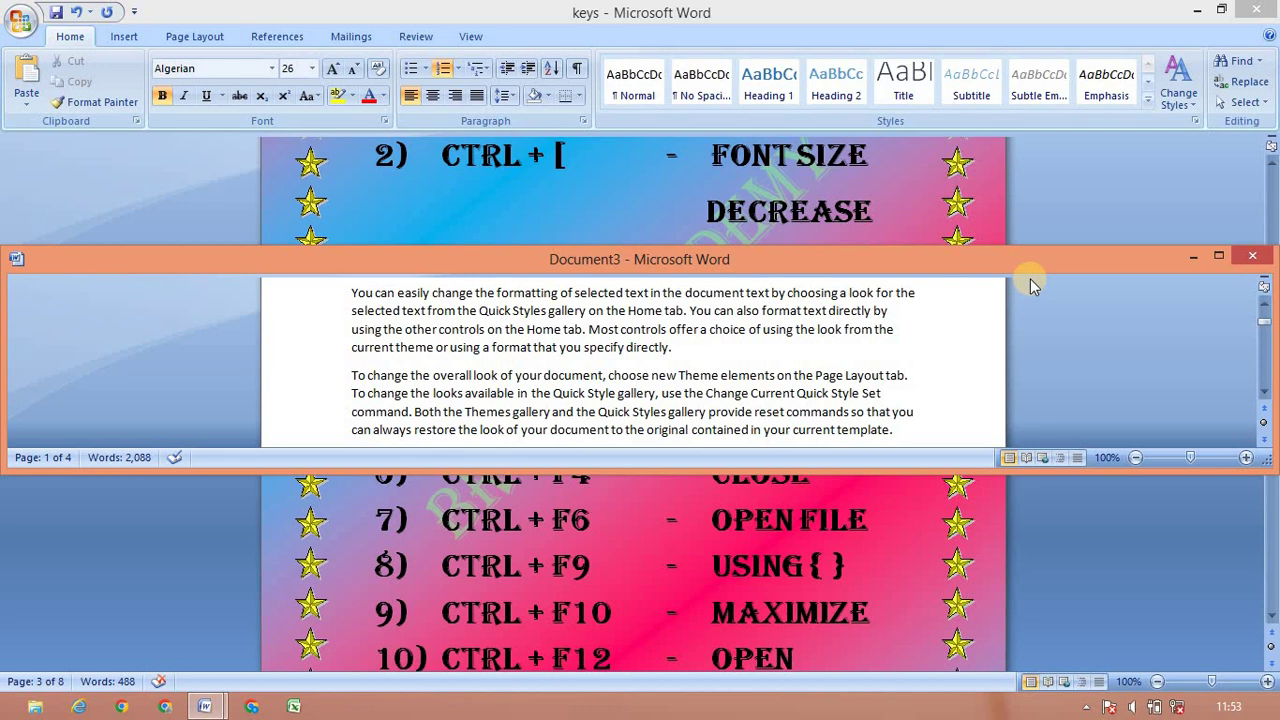
{"action": "key", "text": "ctrl+F10"}
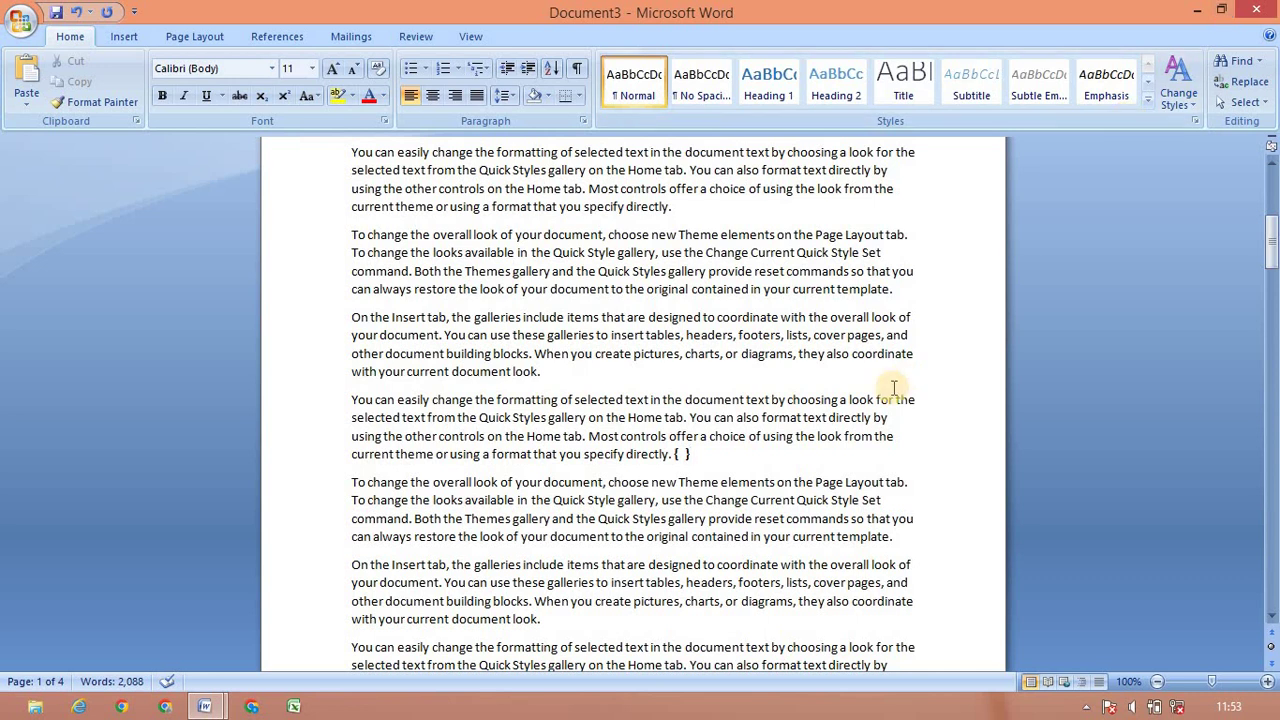
{"action": "key", "text": "alt+Tab"}
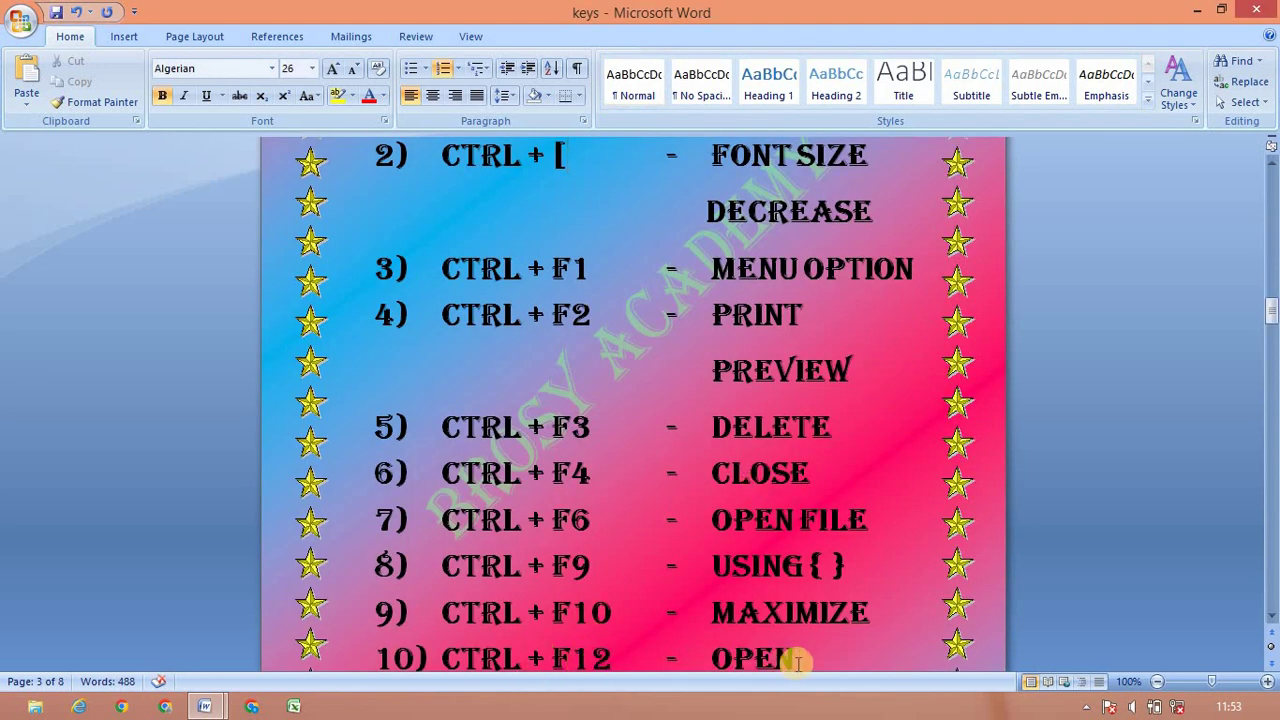
{"action": "left_click", "coordinate": [1270, 615]}
{"action": "scroll", "coordinate": [1270, 615], "scroll_direction": "down", "scroll_amount": 3}
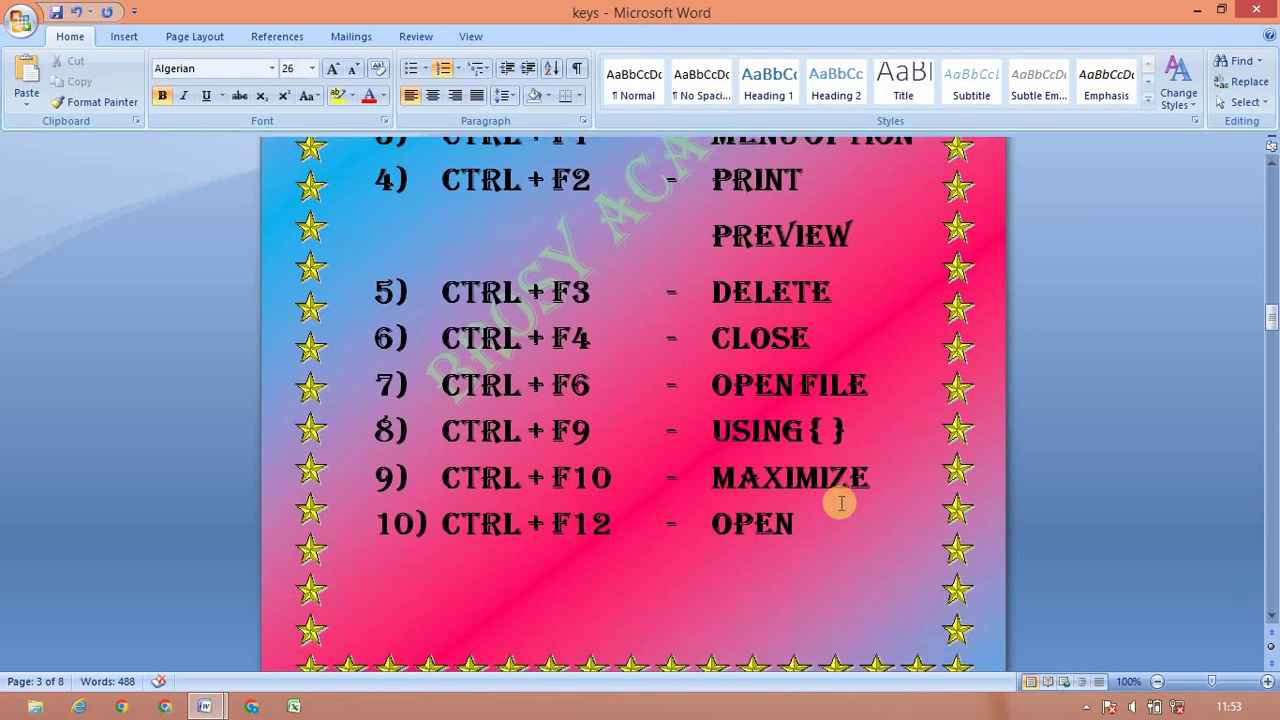
{"action": "key", "text": "ctrl+F6"}
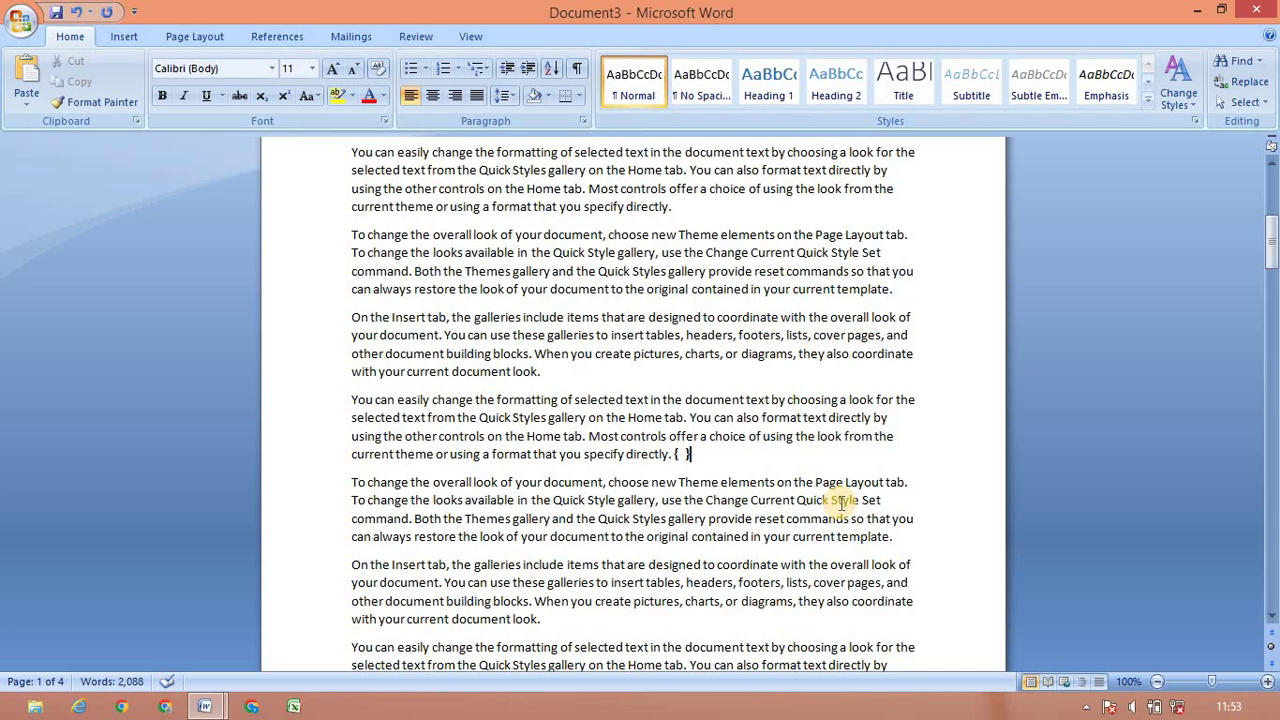
{"action": "key", "text": "ctrl+o"}
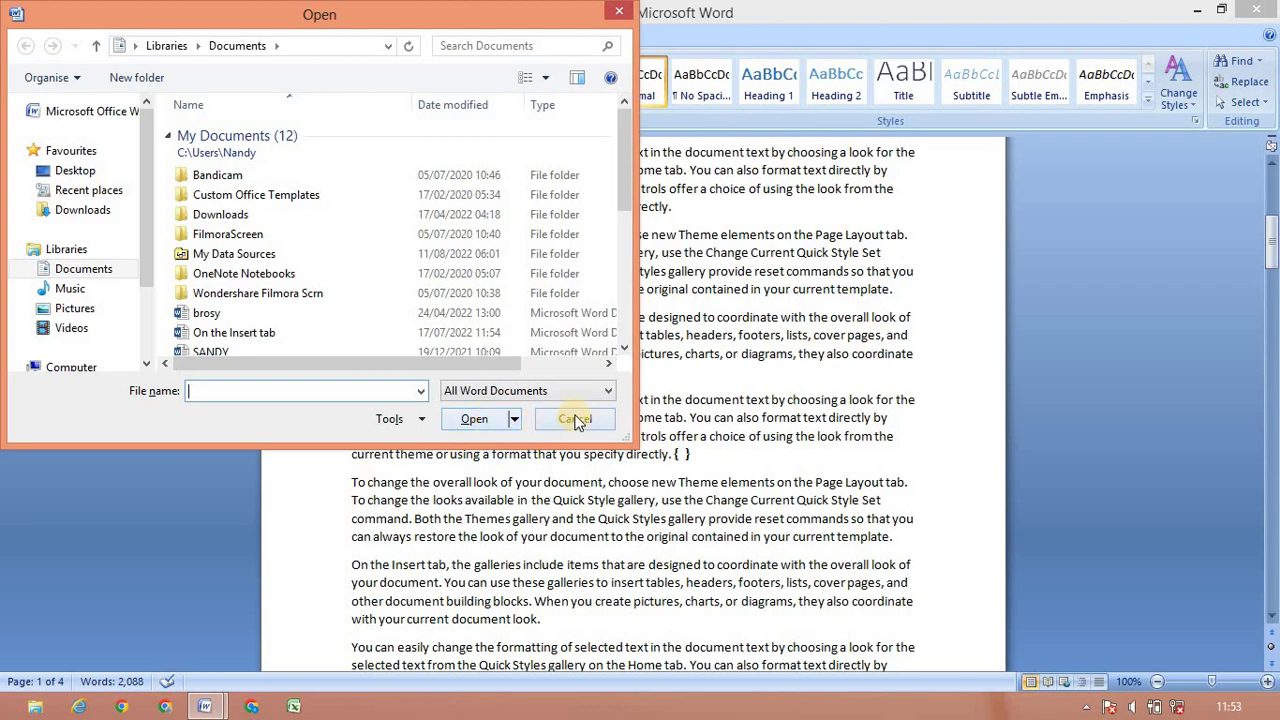
{"action": "left_click", "coordinate": [576, 419]}
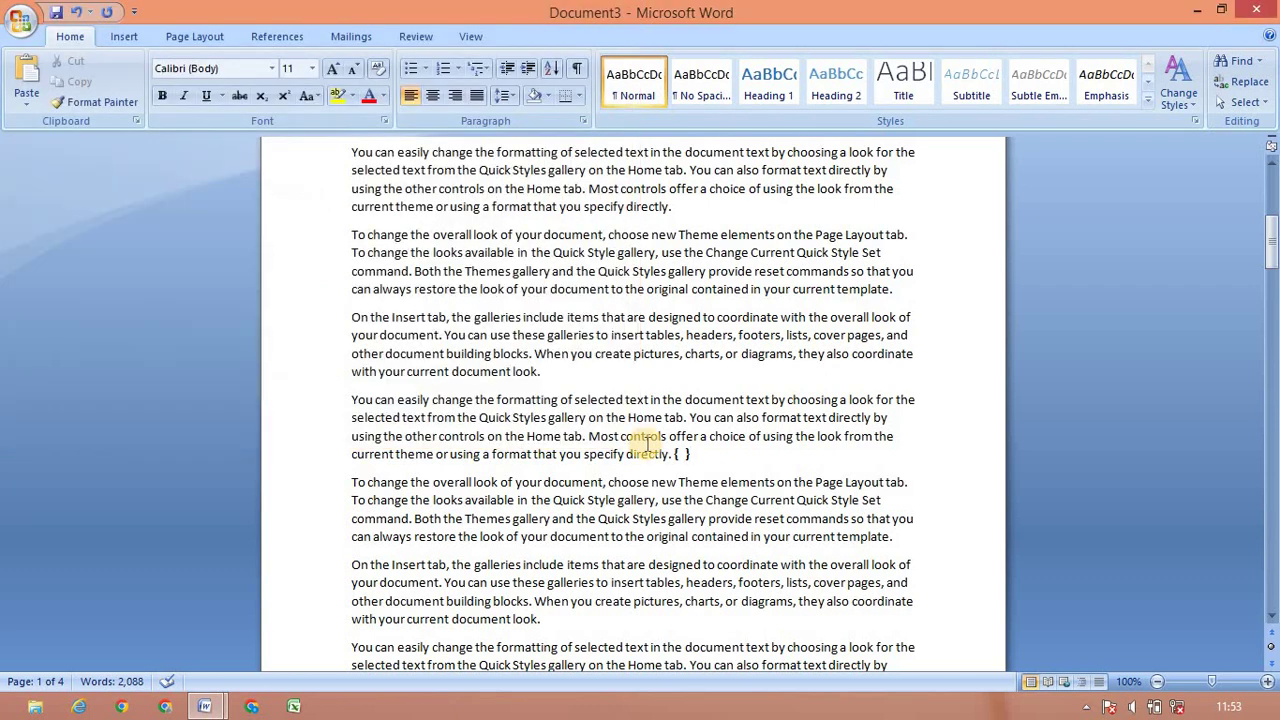
{"action": "key", "text": "ctrl+F6"}
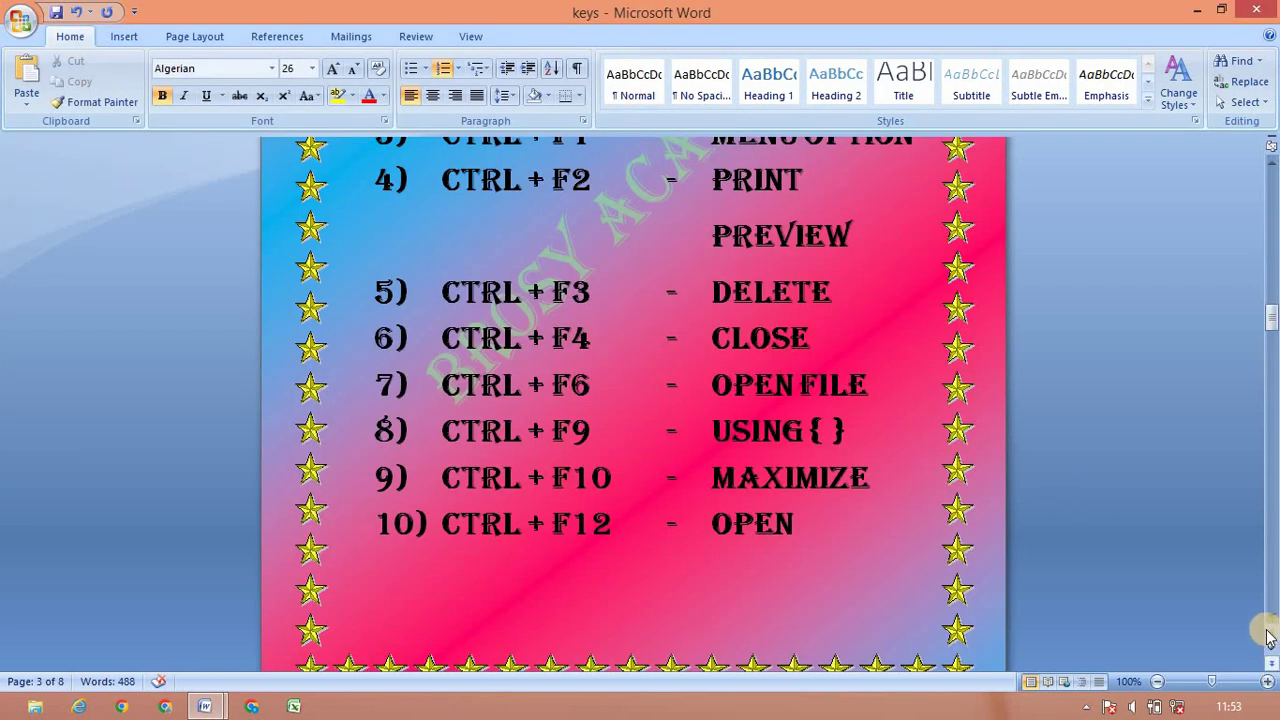
{"action": "scroll", "coordinate": [1271, 622], "scroll_direction": "down", "scroll_amount": 2}
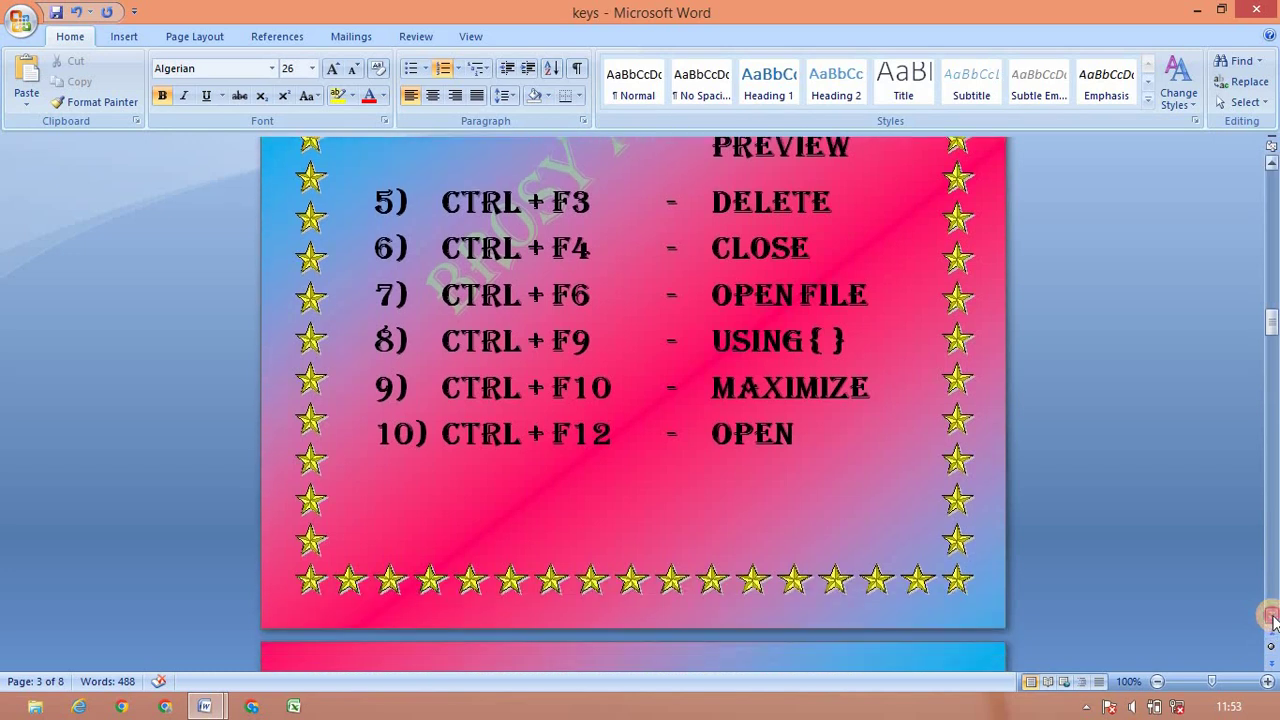
{"action": "scroll", "coordinate": [1271, 622], "scroll_direction": "down", "scroll_amount": 3}
{"action": "scroll", "coordinate": [1271, 622], "scroll_direction": "down", "scroll_amount": 3}
{"action": "scroll", "coordinate": [1271, 622], "scroll_direction": "down", "scroll_amount": 1}
Make the word 'using' in paragraph four subscript with Ctrl+=, then deselect it
{"action": "scroll", "coordinate": [1271, 622], "scroll_direction": "down", "scroll_amount": 2}
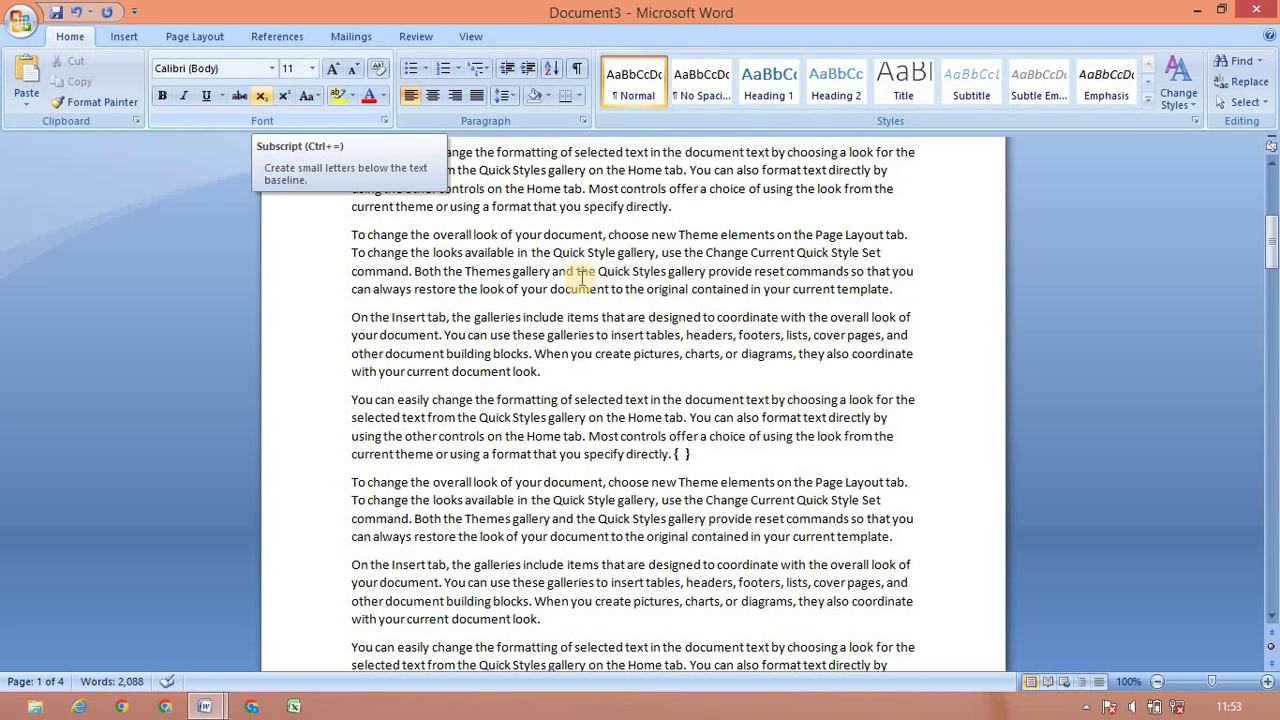
{"action": "double_click", "coordinate": [776, 436]}
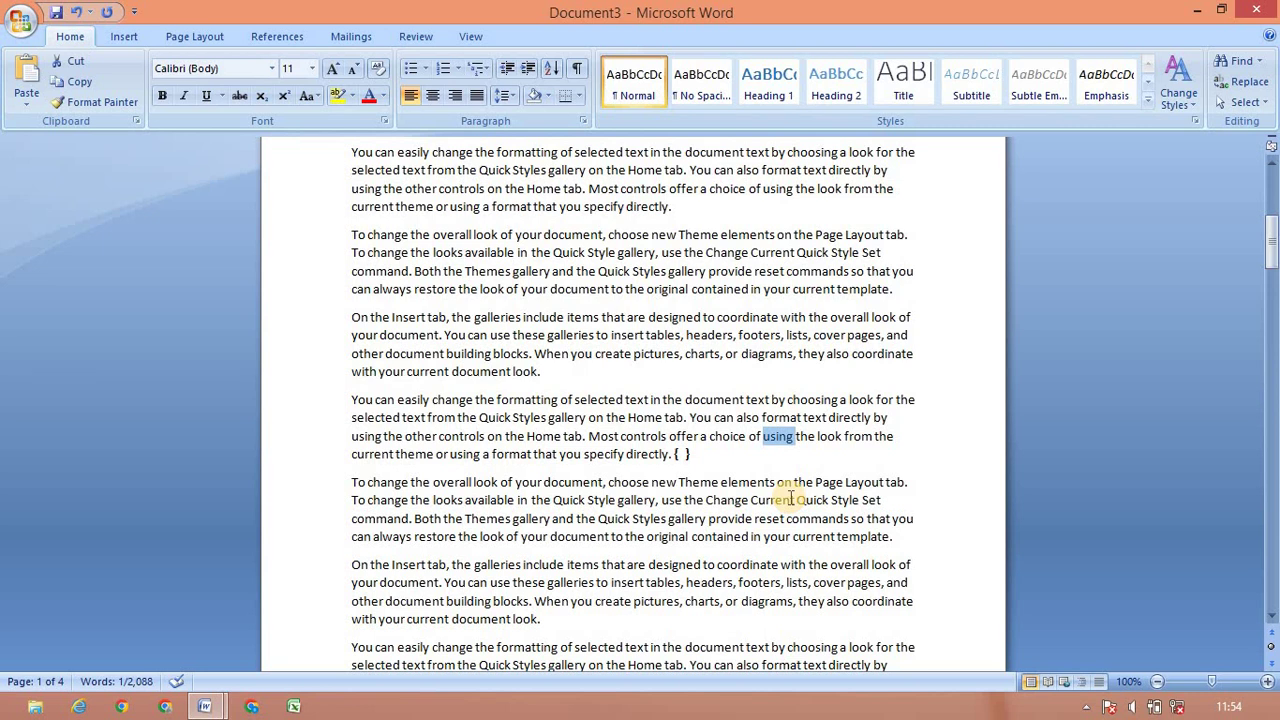
{"action": "key", "text": "ctrl+equal"}
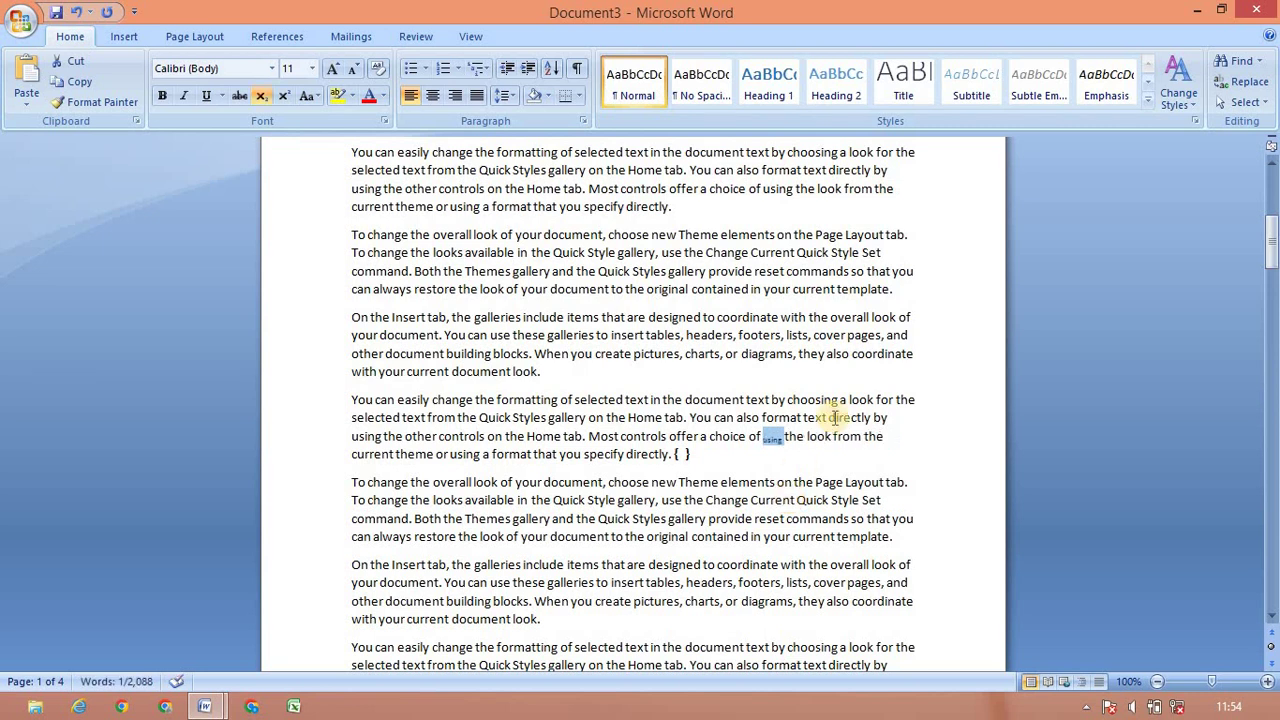
{"action": "left_click", "coordinate": [798, 477]}
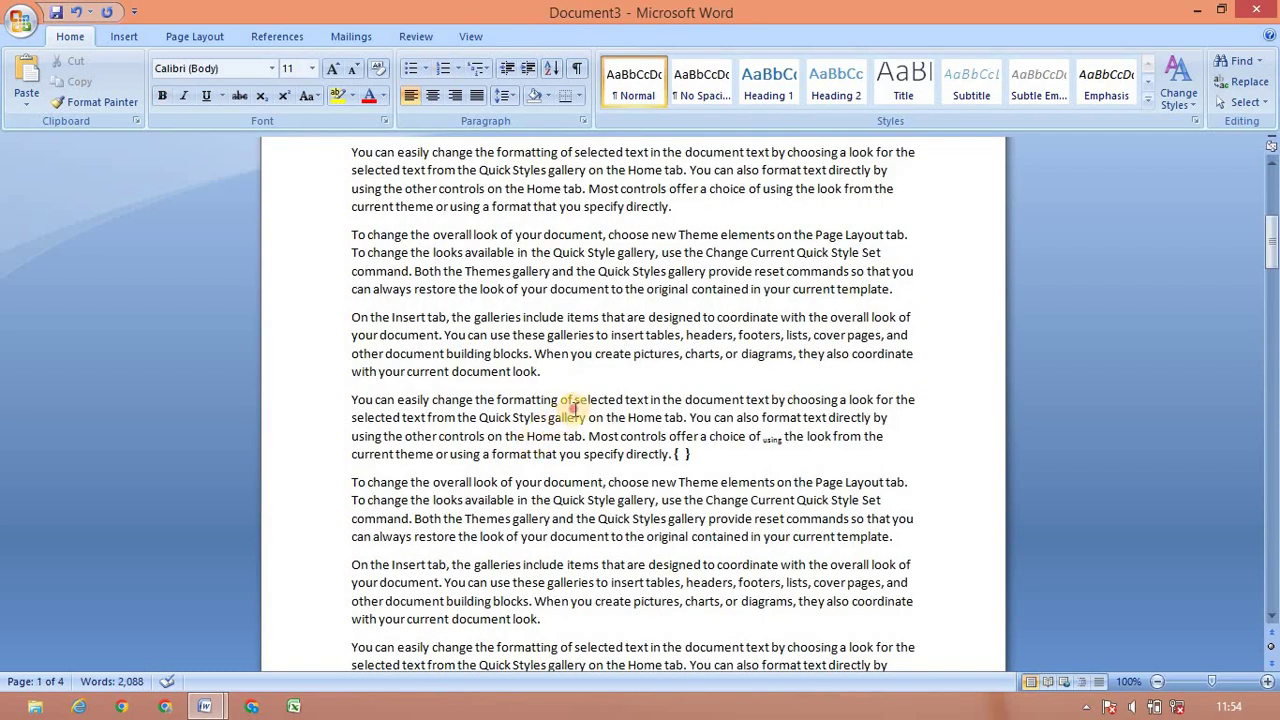
{"action": "left_click", "coordinate": [575, 399]}
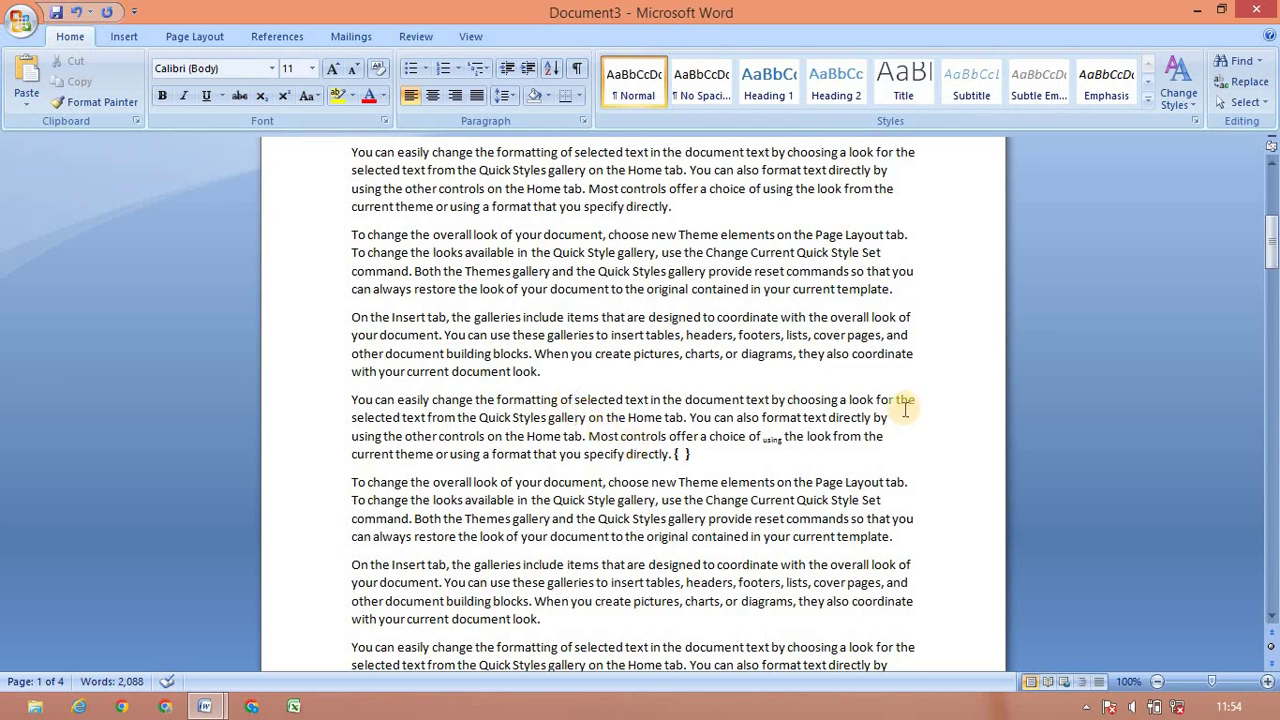
Move through Document3 by word (Ctrl+Right/Left) and by paragraph (Ctrl+Down/Up), then return to the keys list
{"action": "key", "text": "ctrl+Right"}
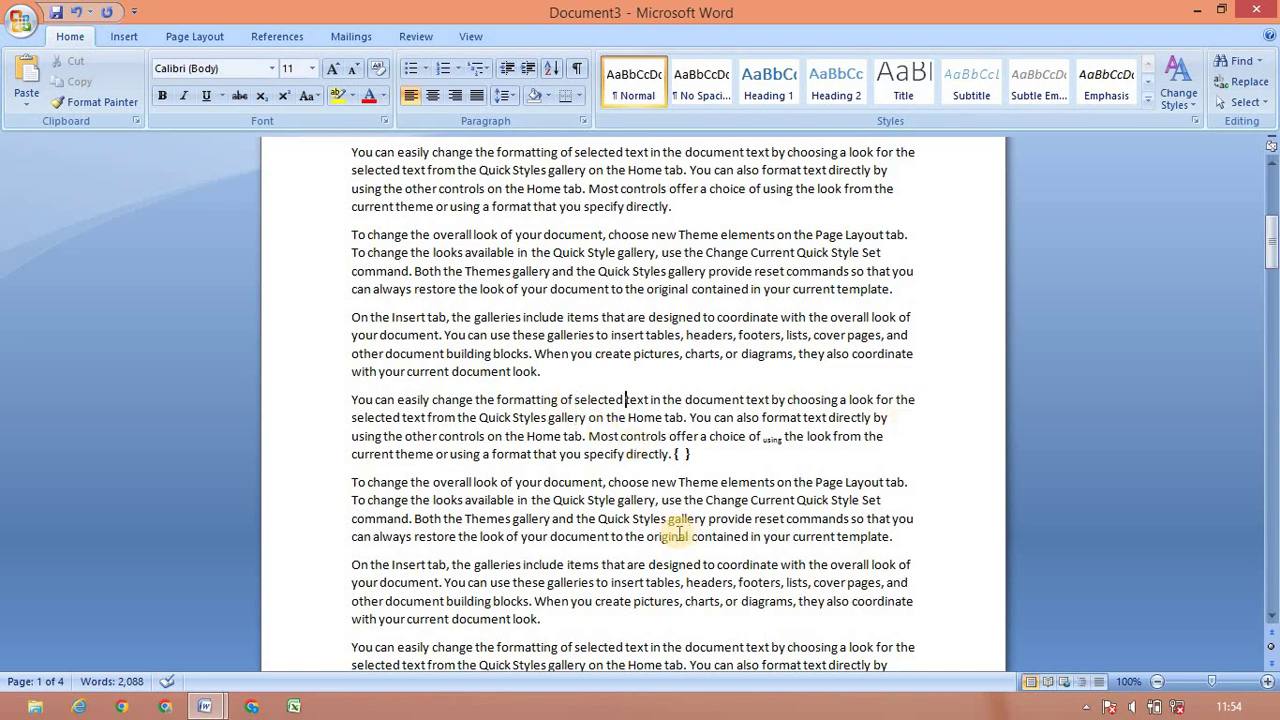
{"action": "key", "text": "ctrl+Right"}
{"action": "key", "text": "ctrl+Right"}
{"action": "key", "text": "ctrl+Right"}
{"action": "key", "text": "ctrl+Right"}
{"action": "key", "text": "ctrl+Right"}
{"action": "key", "text": "ctrl+Right"}
{"action": "key", "text": "ctrl+Left"}
{"action": "key", "text": "ctrl+Left"}
{"action": "key", "text": "ctrl+Left"}
{"action": "key", "text": "ctrl+Left"}
{"action": "key", "text": "ctrl+Left"}
{"action": "key", "text": "ctrl+Down"}
{"action": "key", "text": "ctrl+Down"}
{"action": "key", "text": "ctrl+Down"}
{"action": "key", "text": "ctrl+Down"}
{"action": "key", "text": "ctrl+Down"}
{"action": "key", "text": "ctrl+Down"}
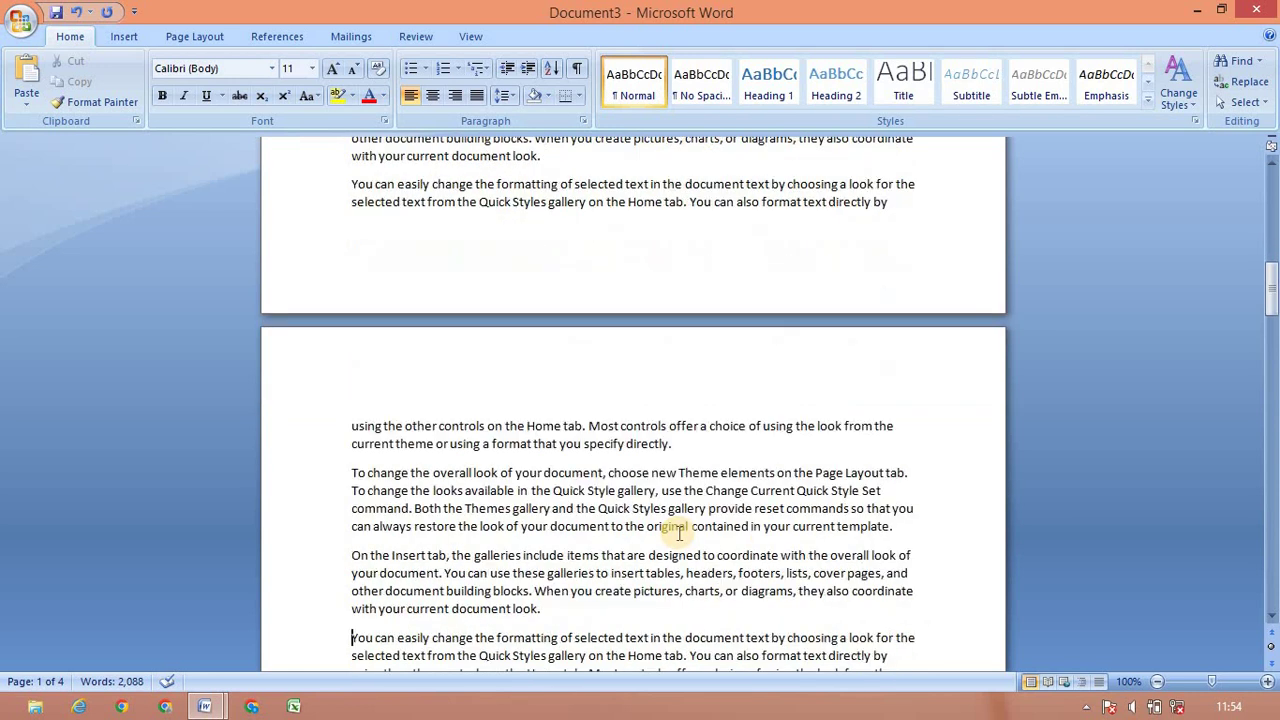
{"action": "key", "text": "ctrl+Down"}
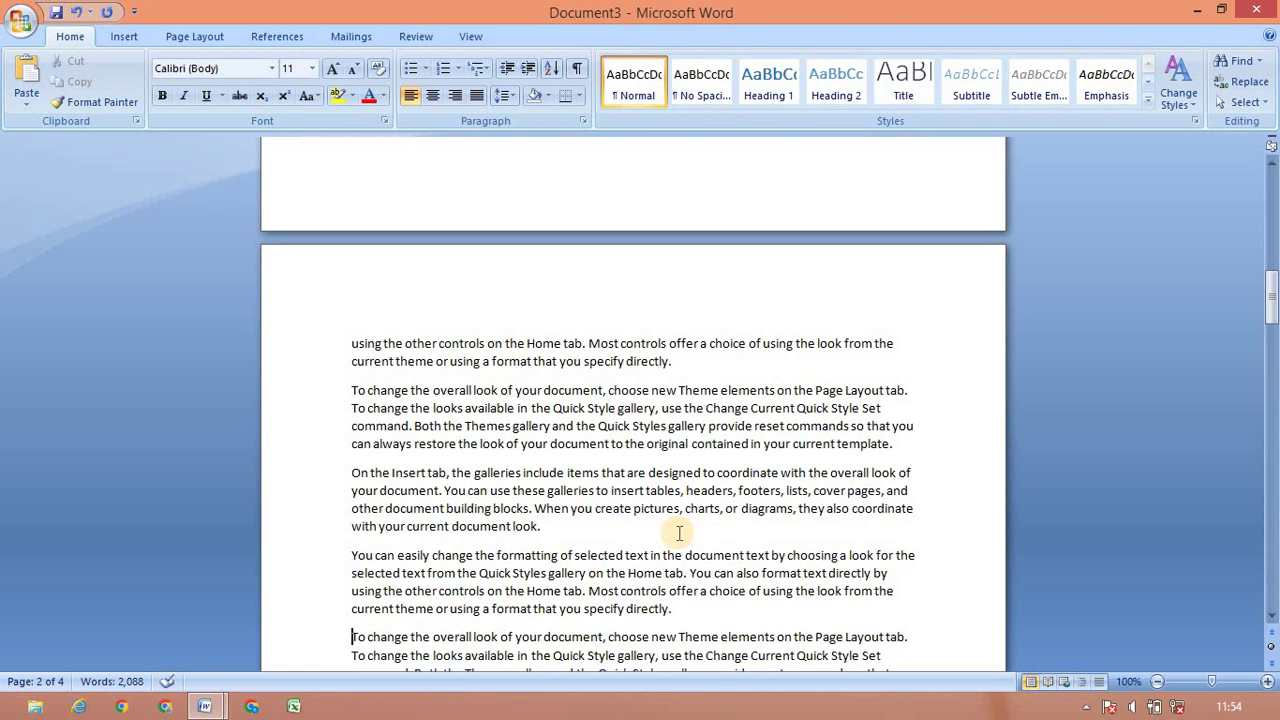
{"action": "key", "text": "ctrl+Up"}
{"action": "key", "text": "ctrl+Up"}
{"action": "key", "text": "ctrl+Up"}
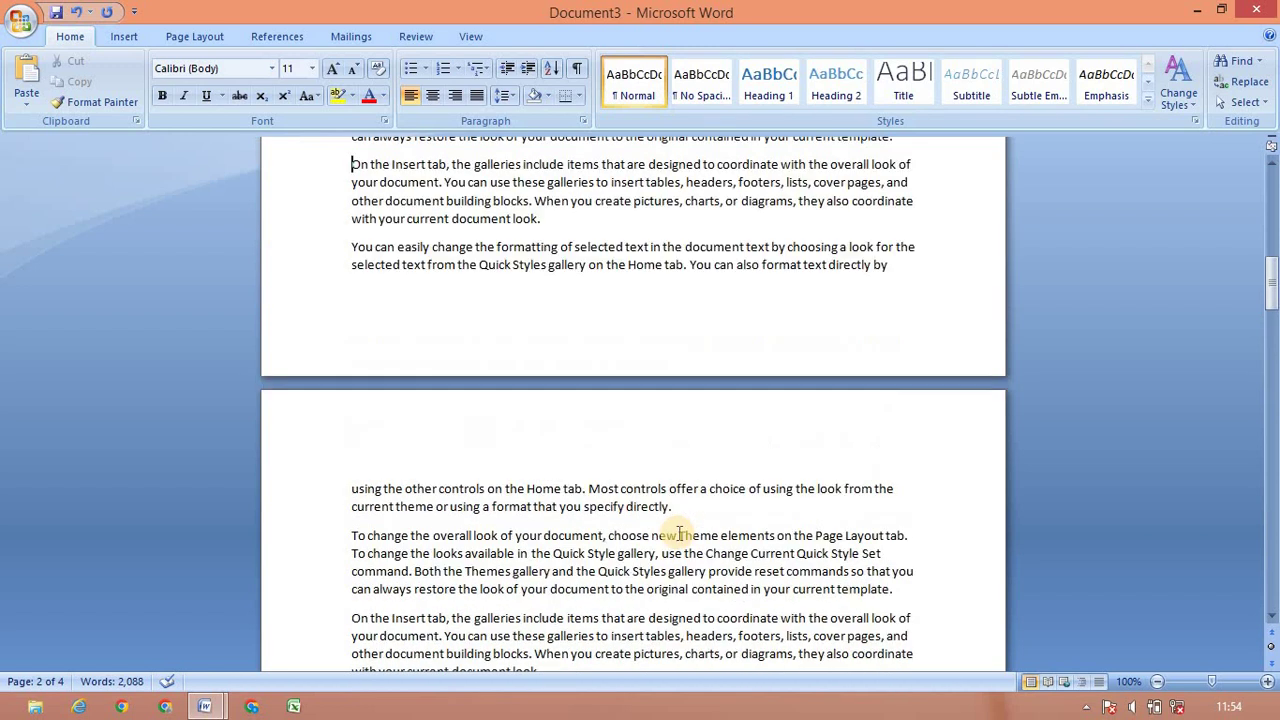
{"action": "key", "text": "ctrl+Up"}
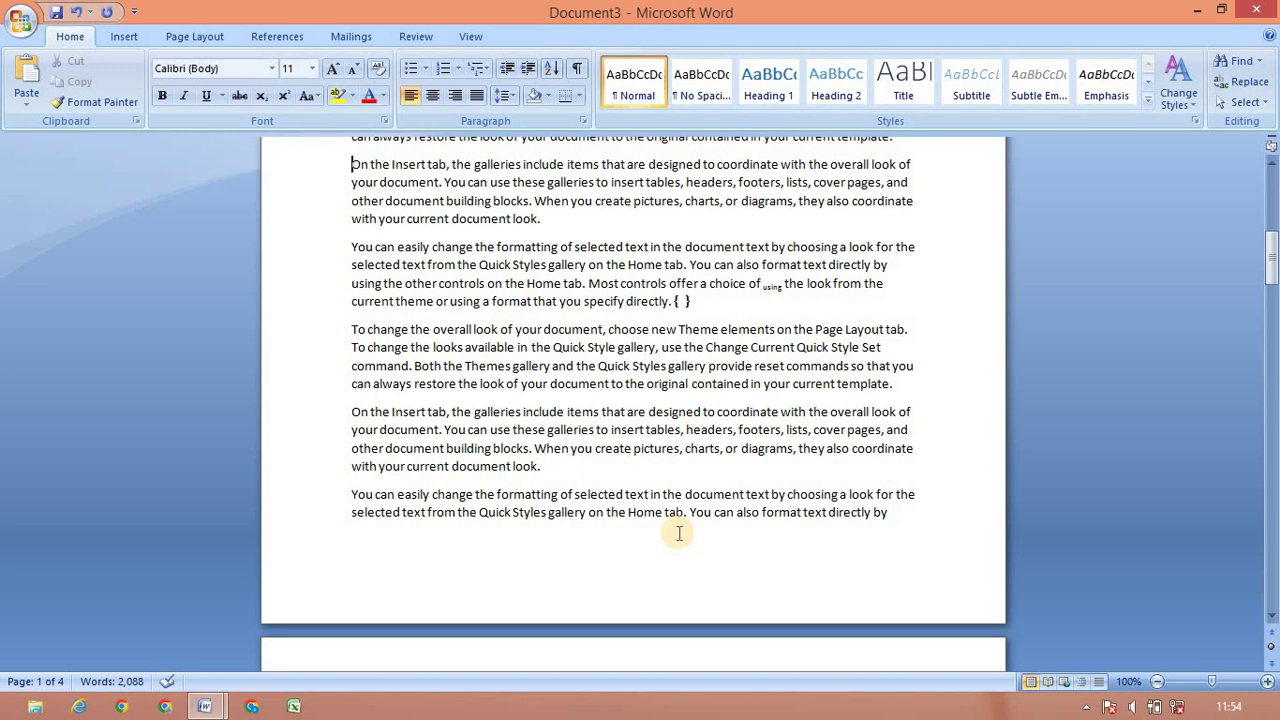
{"action": "key", "text": "alt+Tab"}
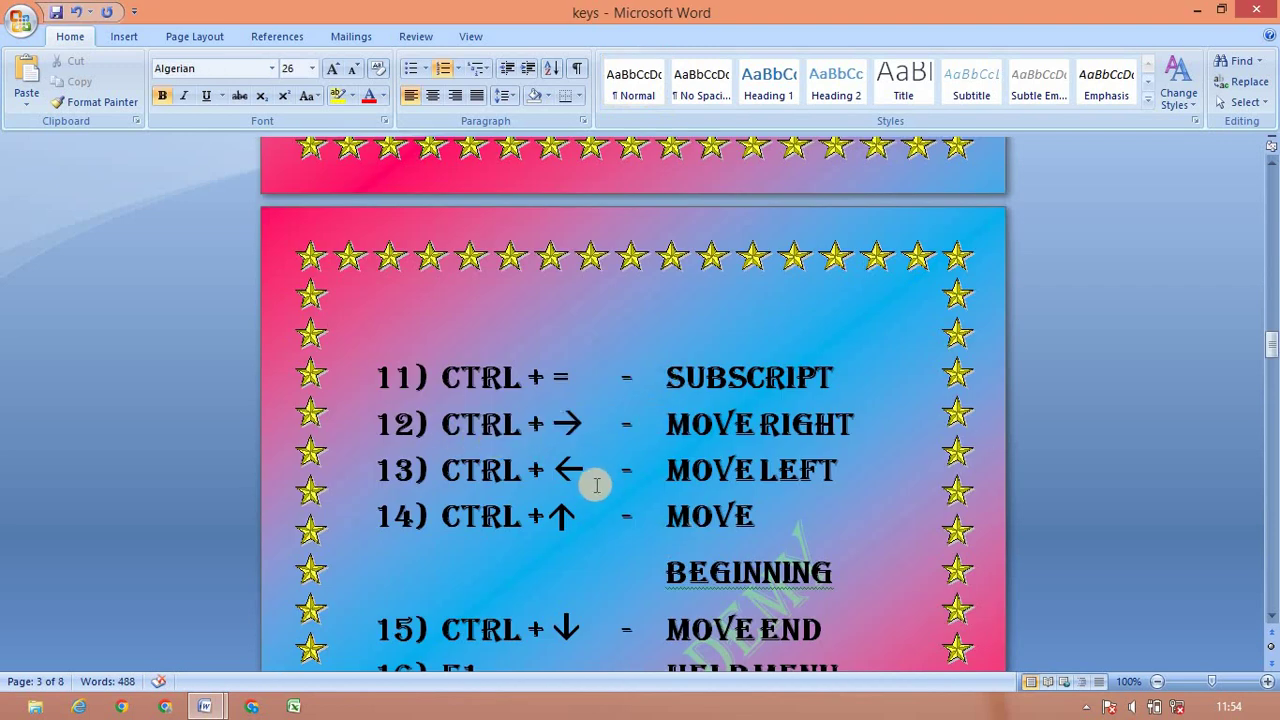
Scroll the keys list, then go back to Document3 and open Word Help with F1
{"action": "left_click", "coordinate": [1270, 617]}
{"action": "left_click_drag", "start_coordinate": [1268, 617], "coordinate": [1268, 617]}
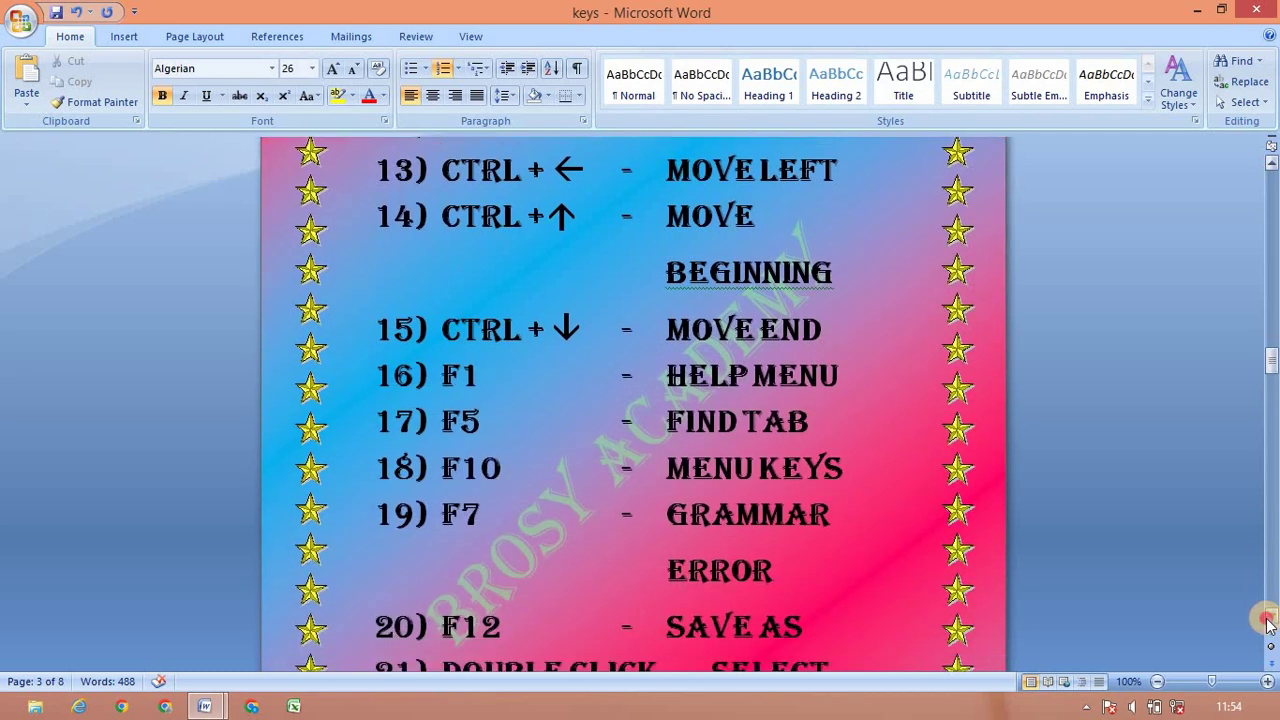
{"action": "key", "text": "alt+Tab"}
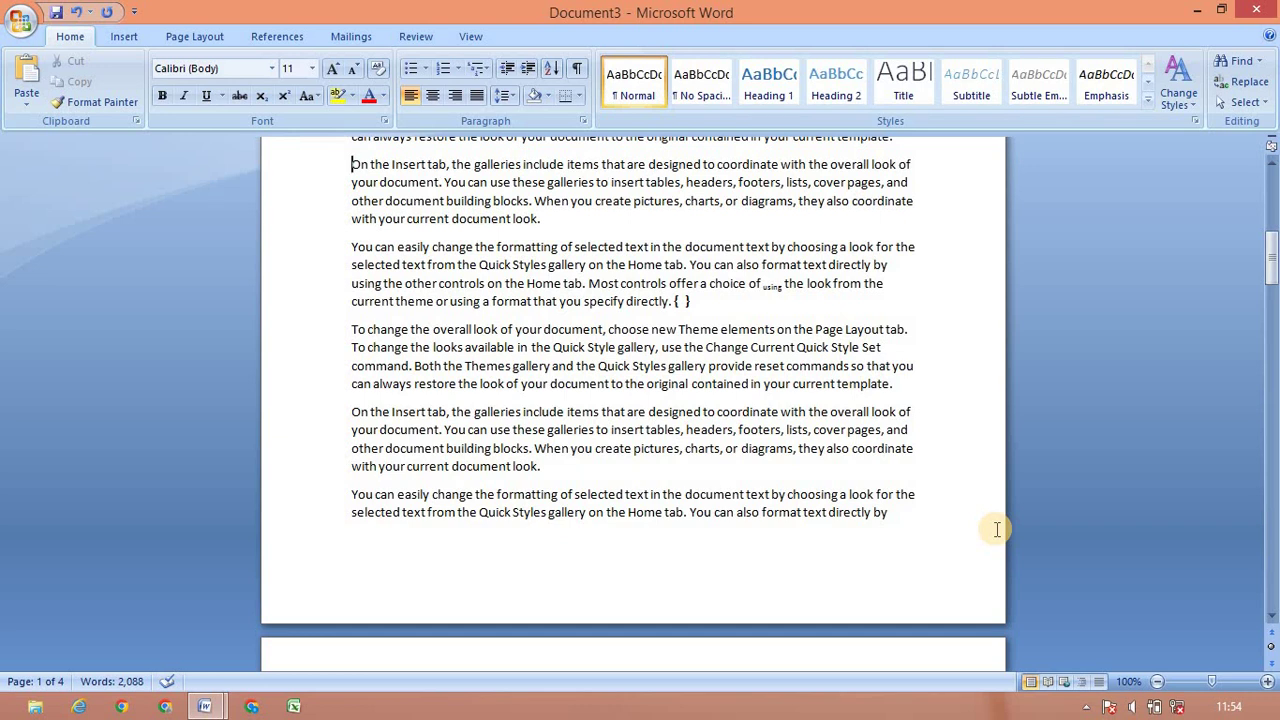
{"action": "key", "text": "F1"}
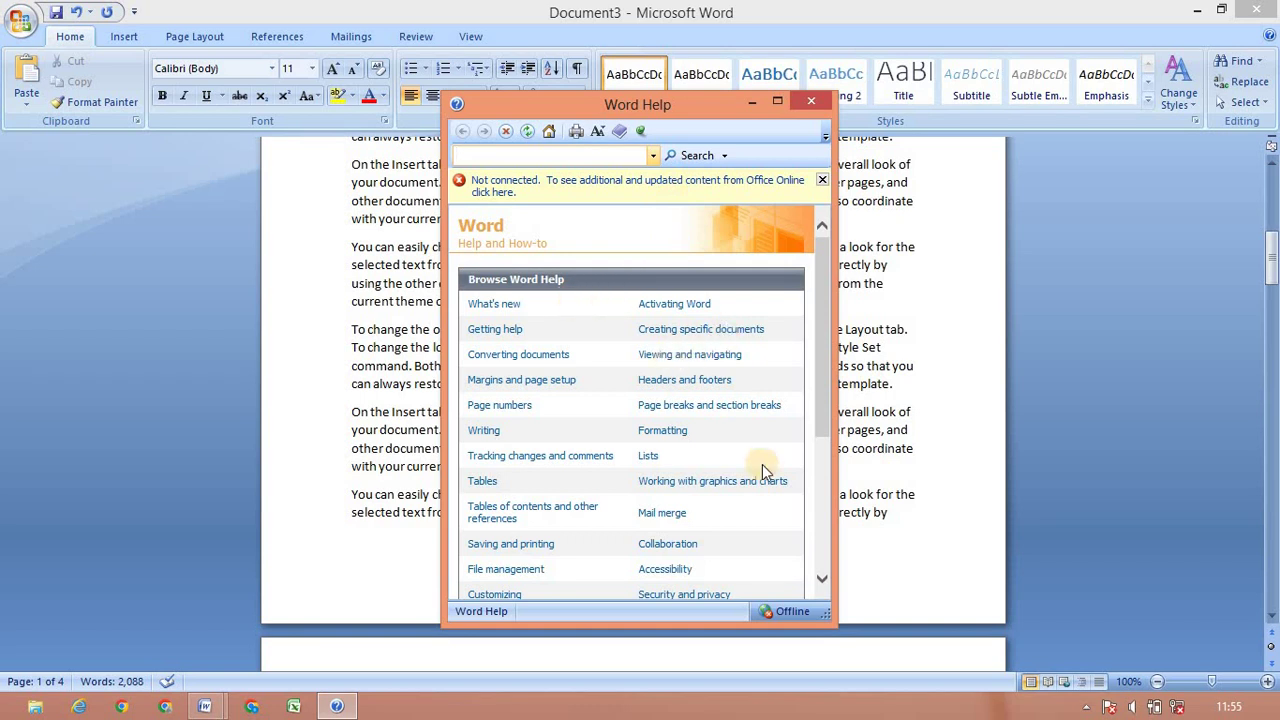
Close Word Help, then switch to the keys list and back to Document3
{"action": "left_click", "coordinate": [810, 107]}
{"action": "key", "text": "alt+Tab"}
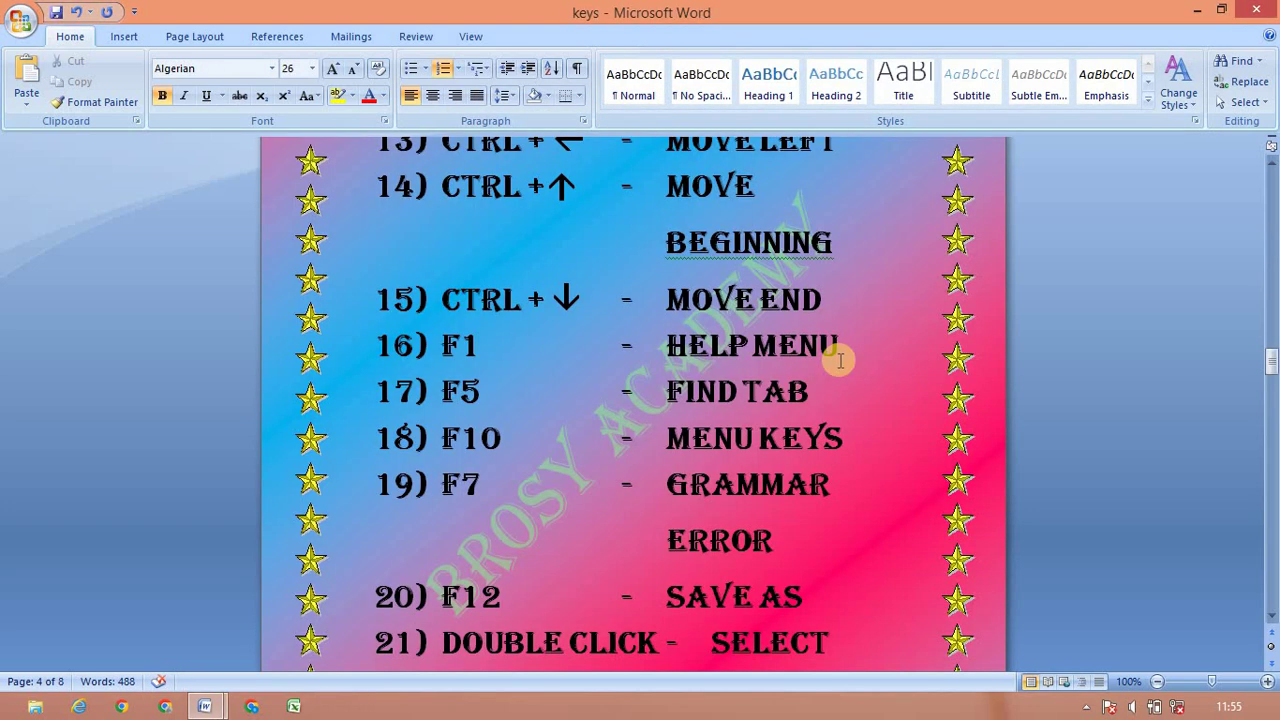
{"action": "key", "text": "alt+Tab"}
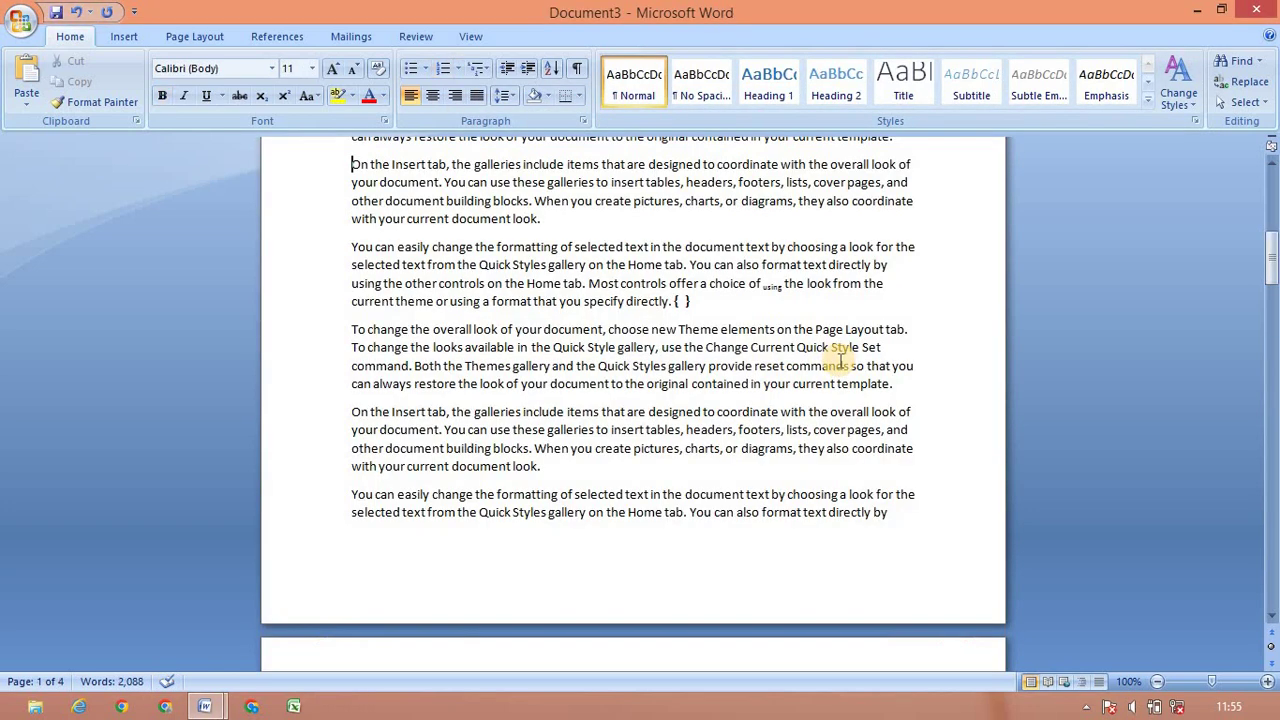
Open Go To with Ctrl+G, view the Find and Replace tabs, then close the dialog
{"action": "key", "text": "ctrl+g"}
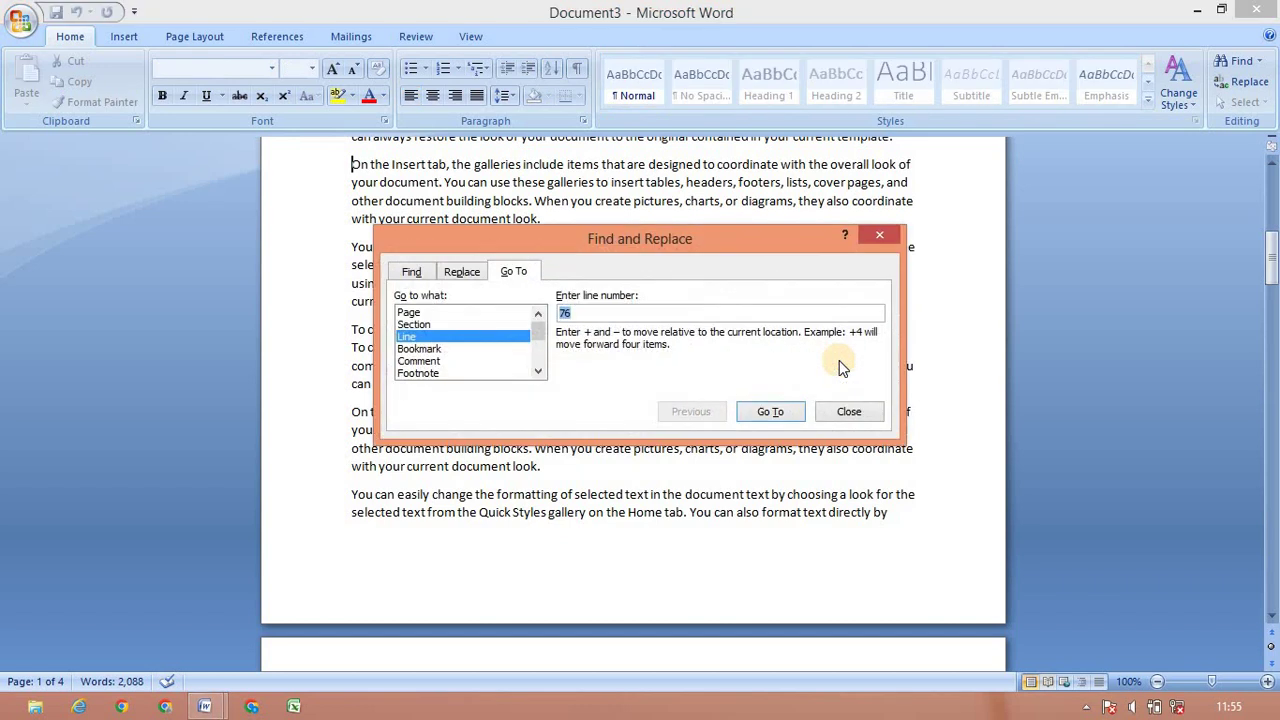
{"action": "left_click", "coordinate": [415, 273]}
{"action": "left_click", "coordinate": [458, 272]}
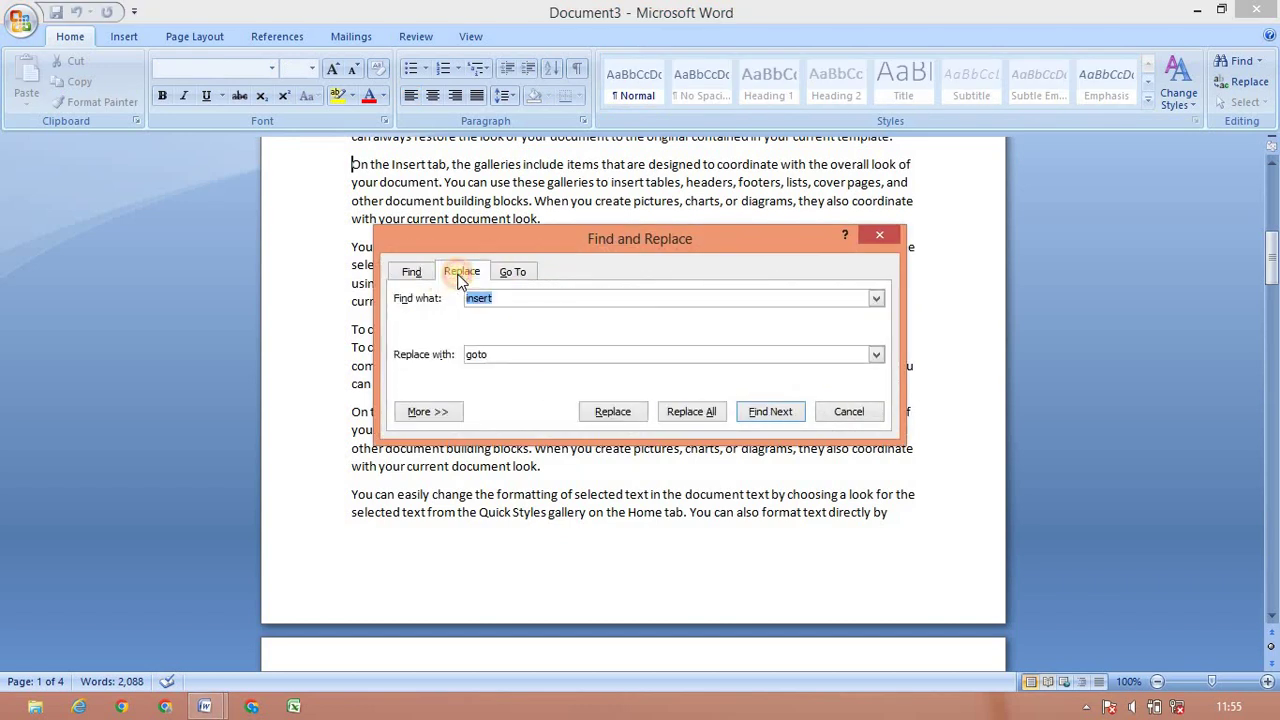
{"action": "left_click", "coordinate": [512, 276]}
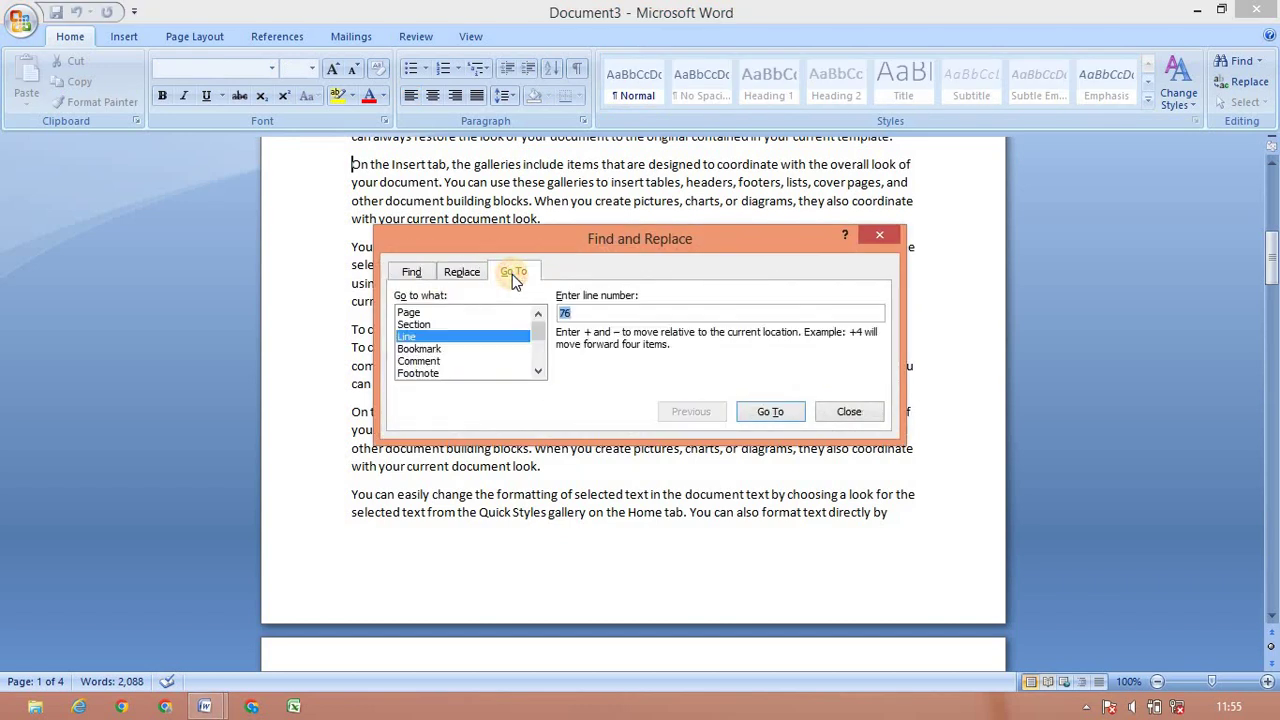
{"action": "left_click", "coordinate": [848, 410]}
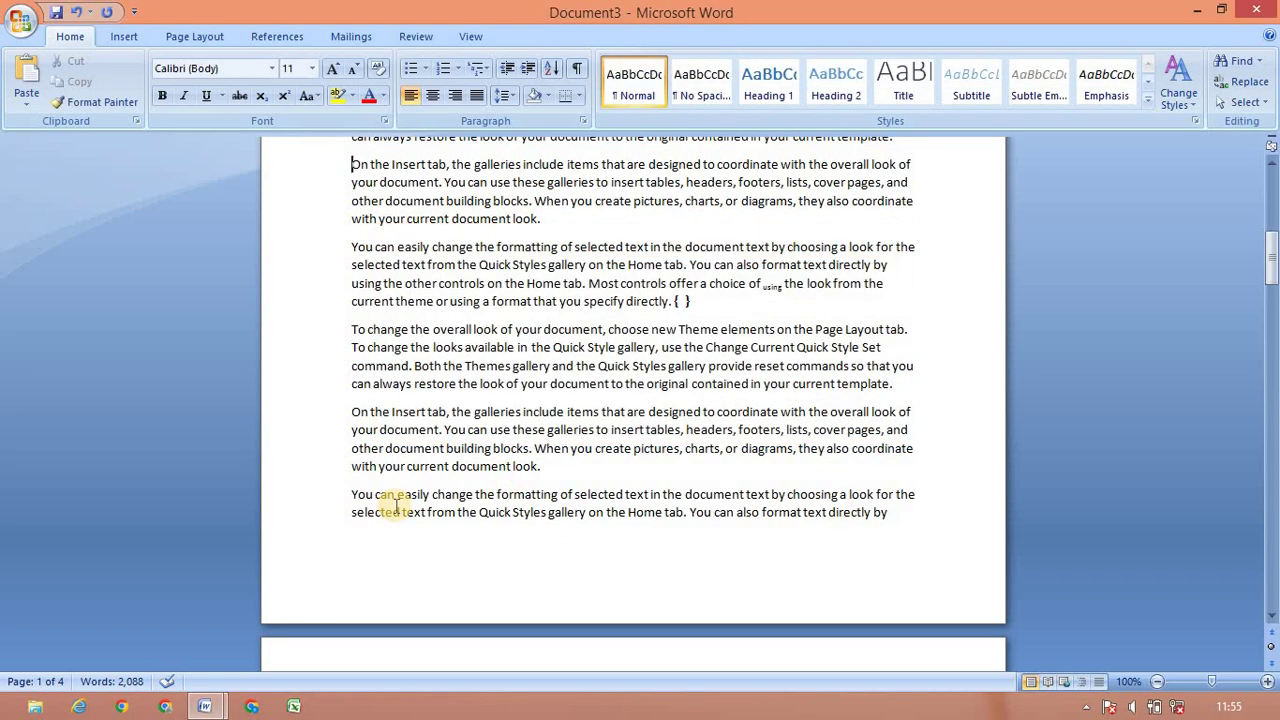
{"action": "key", "text": "alt+Tab"}
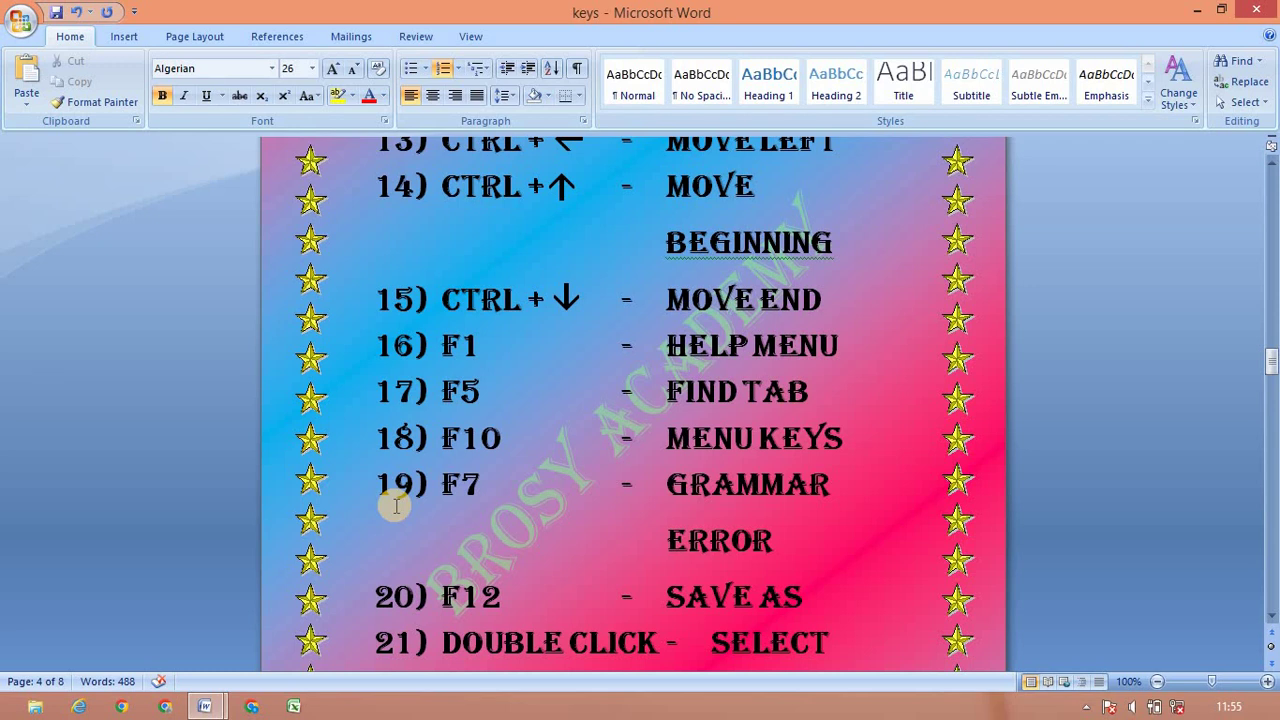
Alternate between the keys shortcut list and Document3 several times, finishing on Document3
{"action": "key", "text": "alt+Tab"}
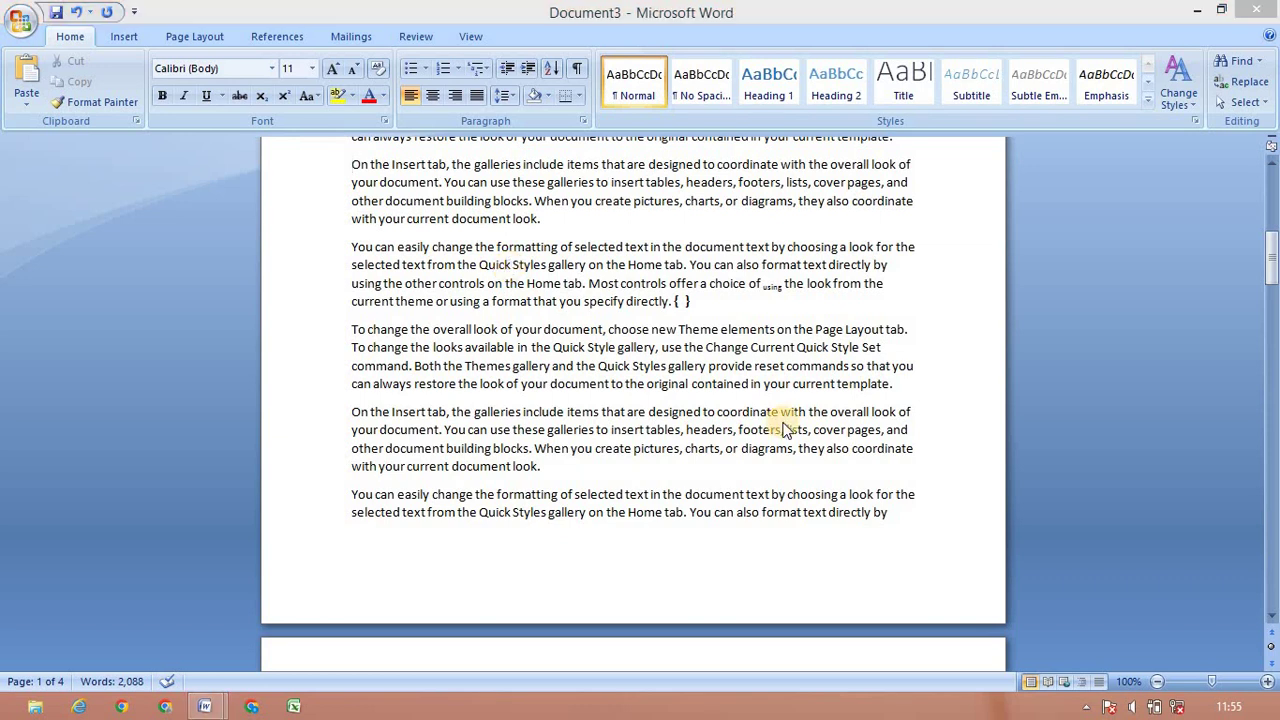
{"action": "key", "text": "alt+Tab"}
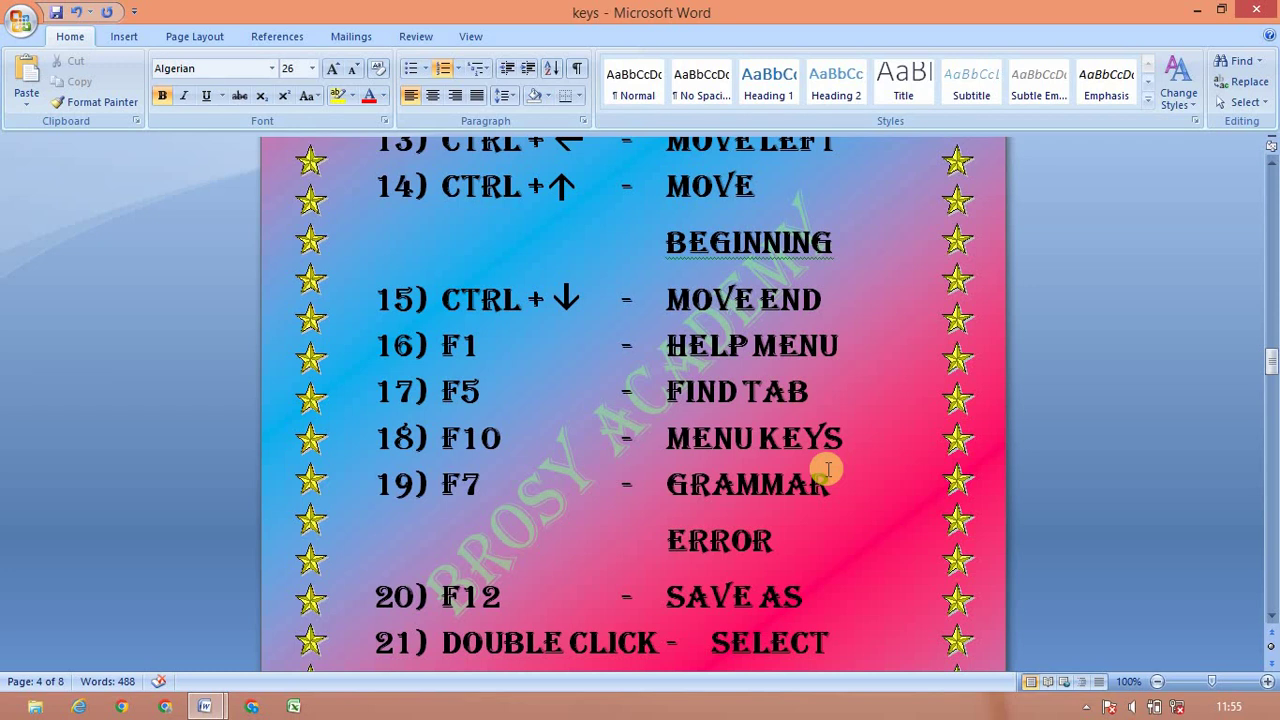
{"action": "key", "text": "alt+Tab"}
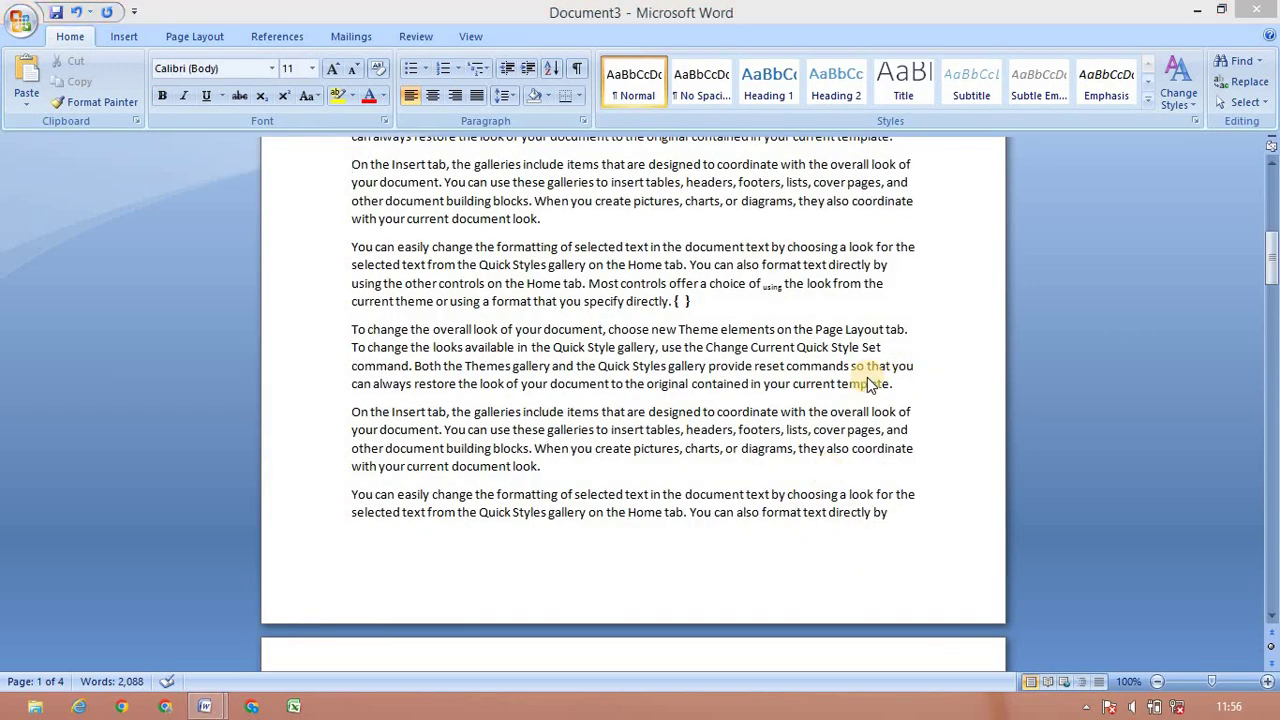
{"action": "key", "text": "alt+Tab"}
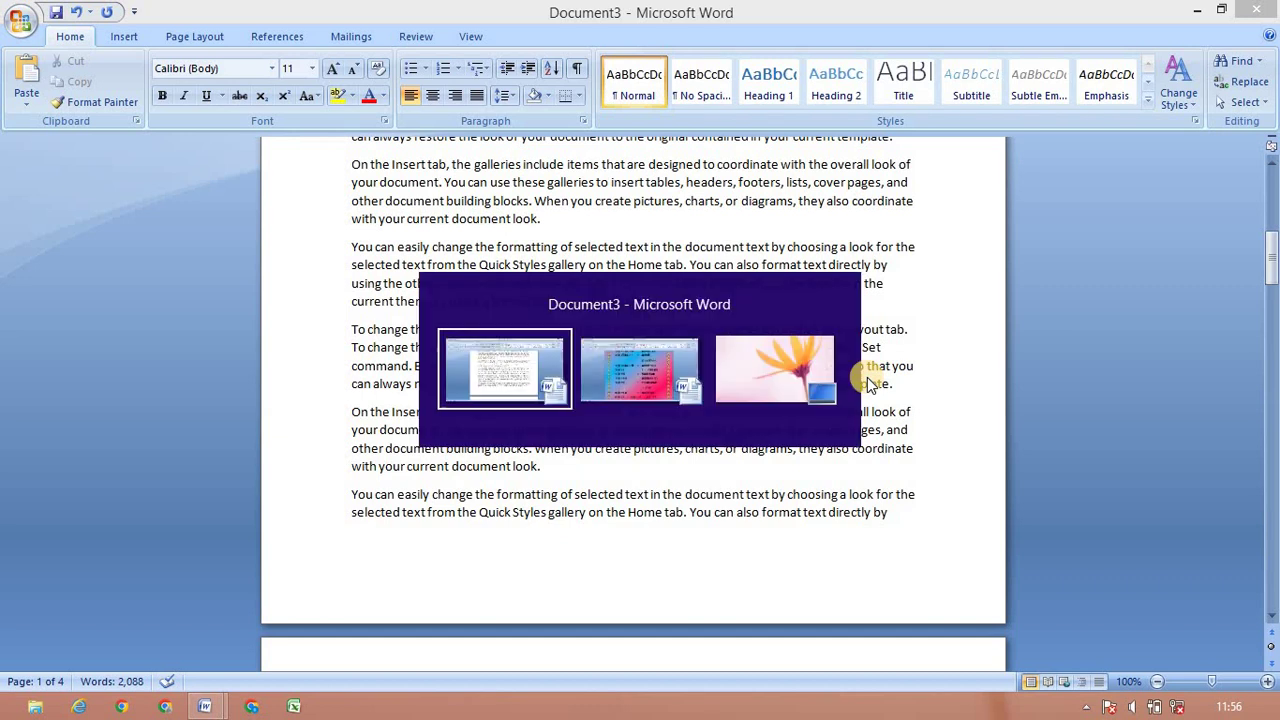
{"action": "key", "text": "alt+Tab"}
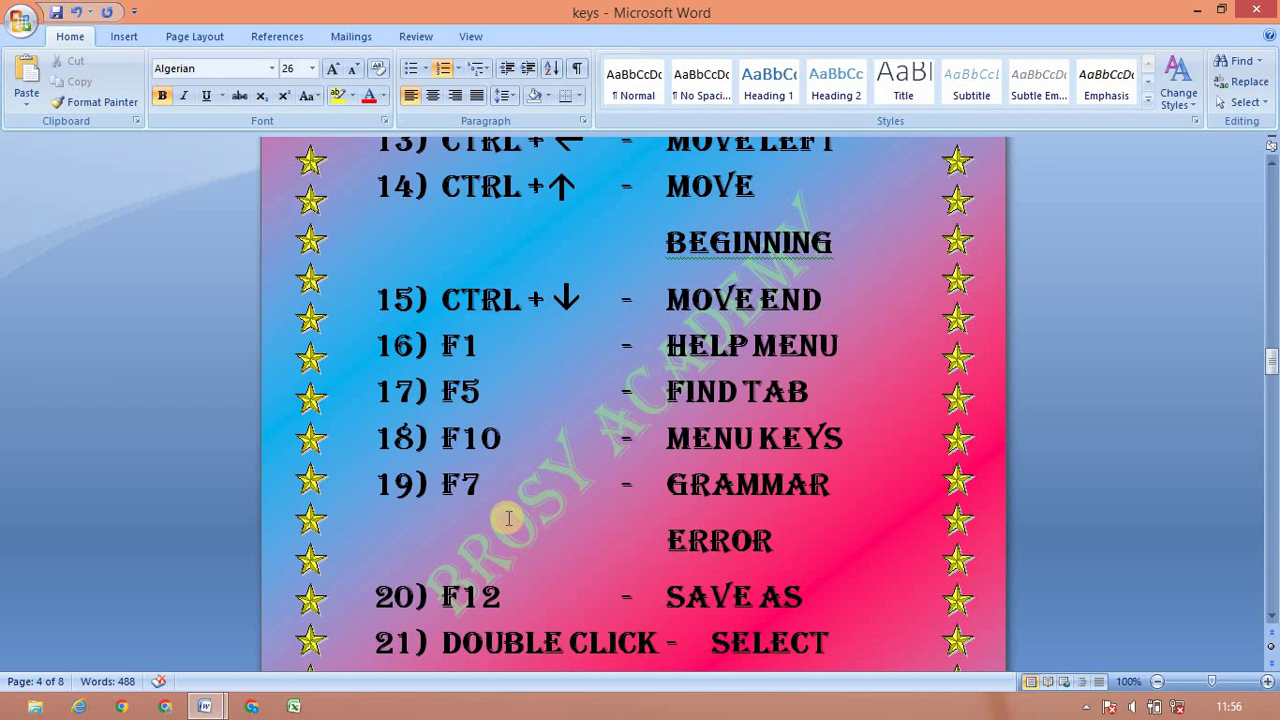
{"action": "key", "text": "alt+Tab"}
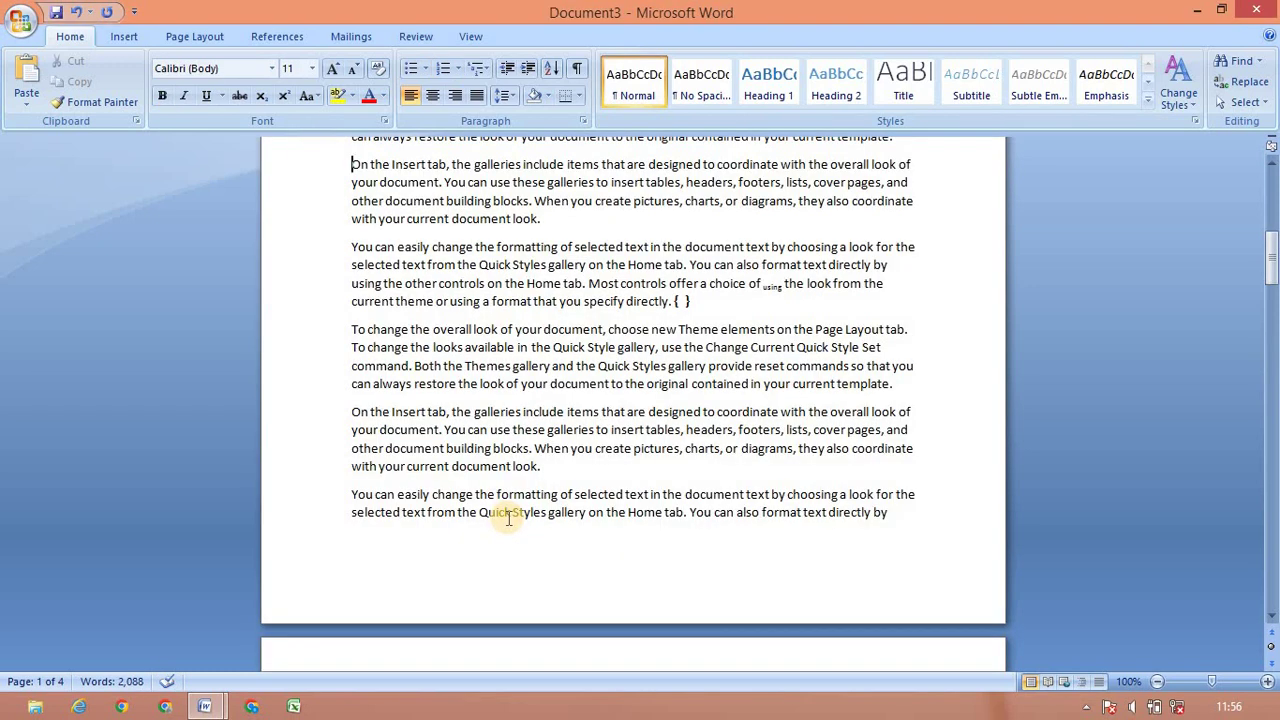
Spell- and grammar-check Document3 with F7, dismiss the completion message, then show the keys list
{"action": "key", "text": "F7"}
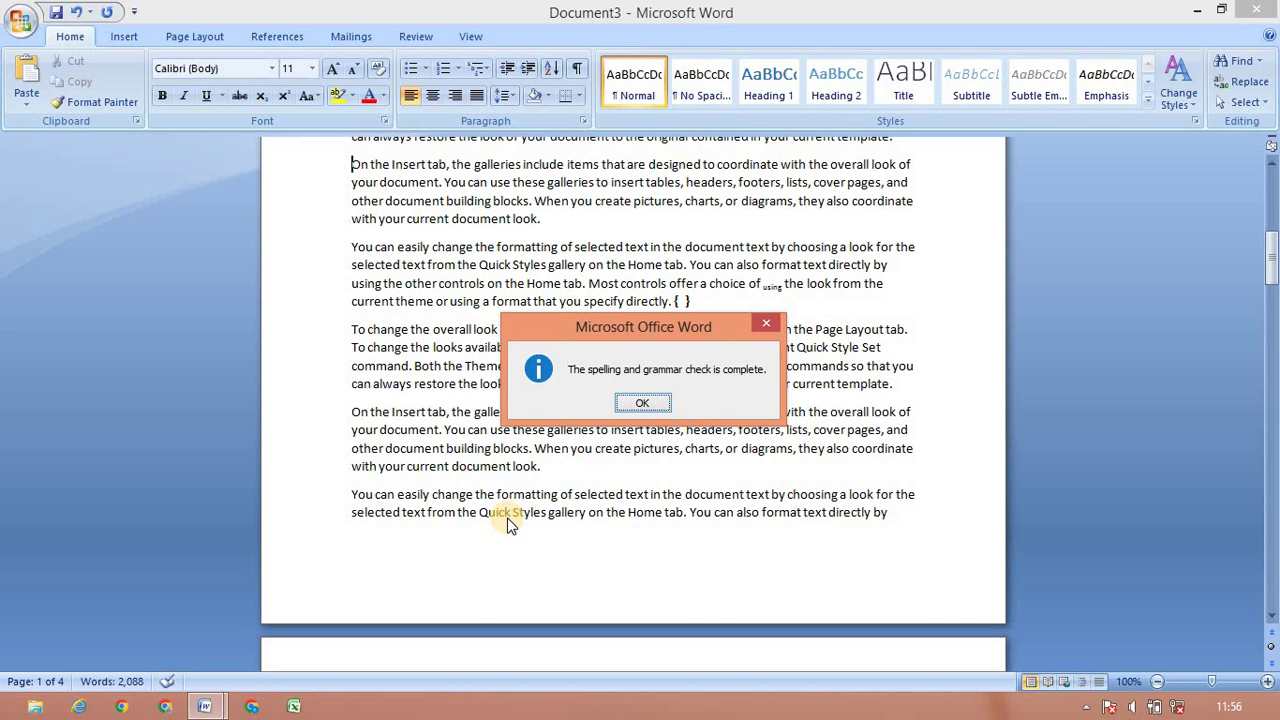
{"action": "left_click", "coordinate": [659, 403]}
{"action": "key", "text": "alt+Tab"}
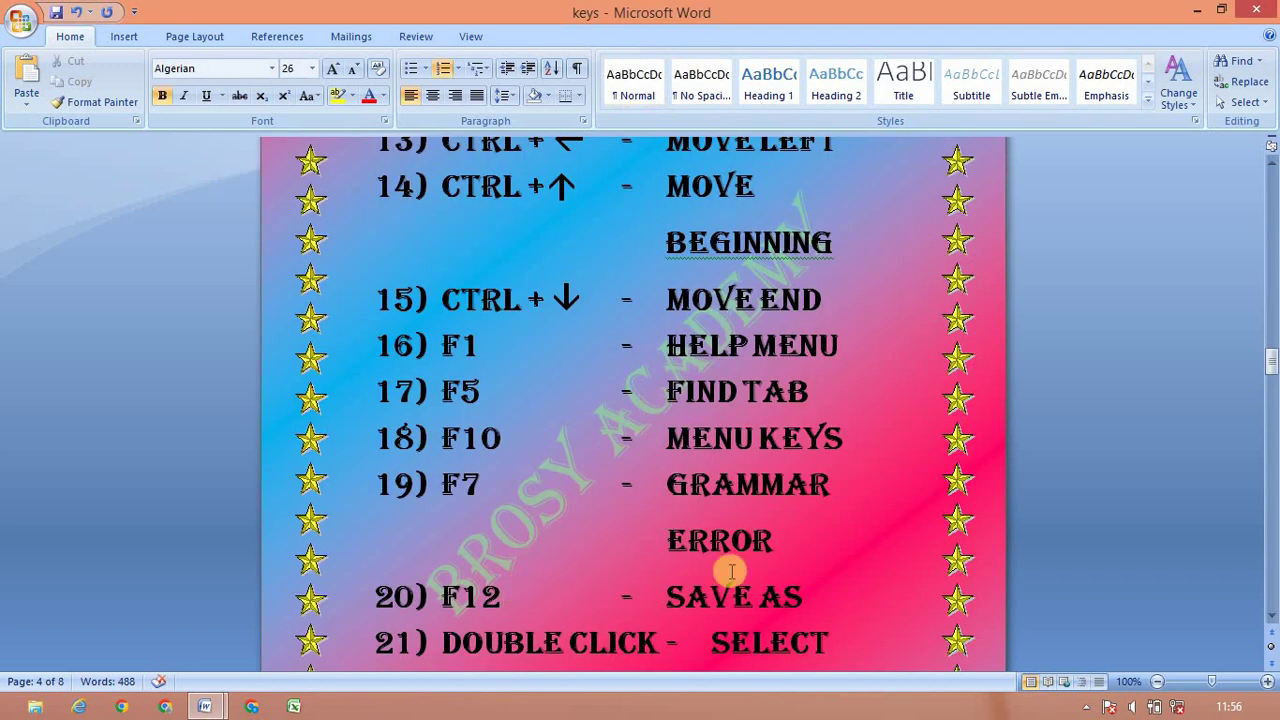
{"action": "key", "text": "alt+Tab"}
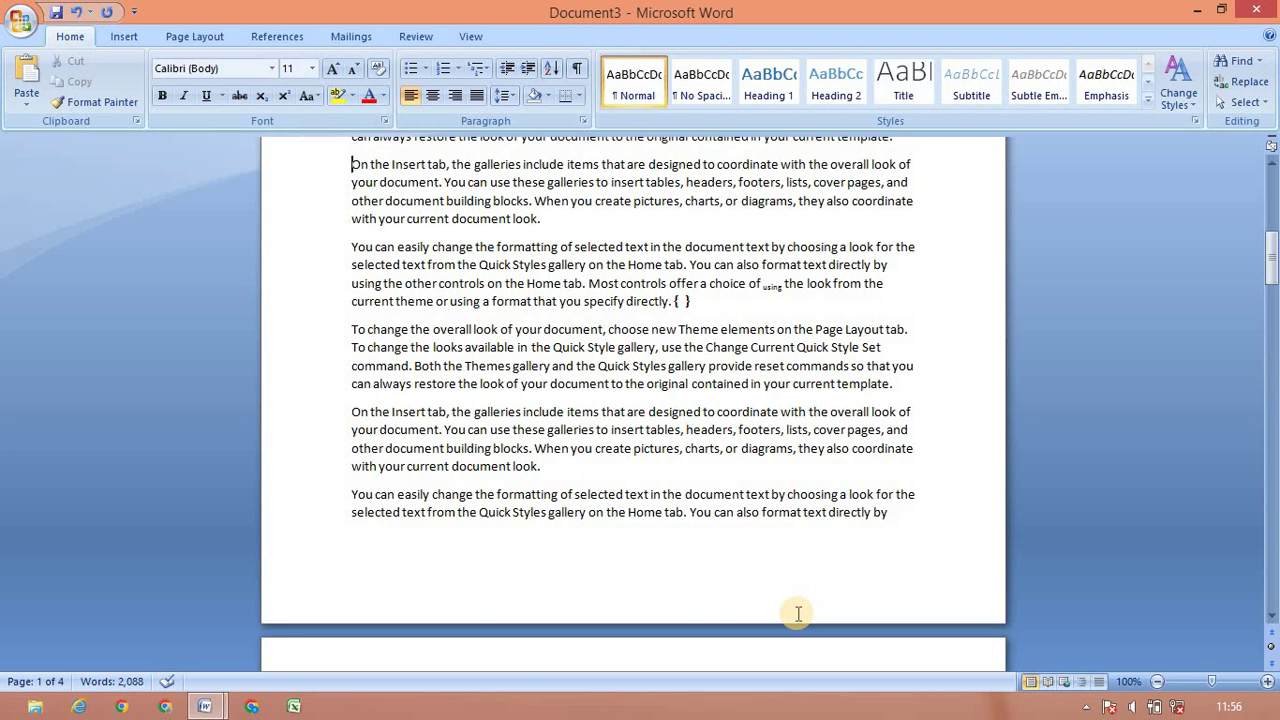
{"action": "key", "text": "F12"}
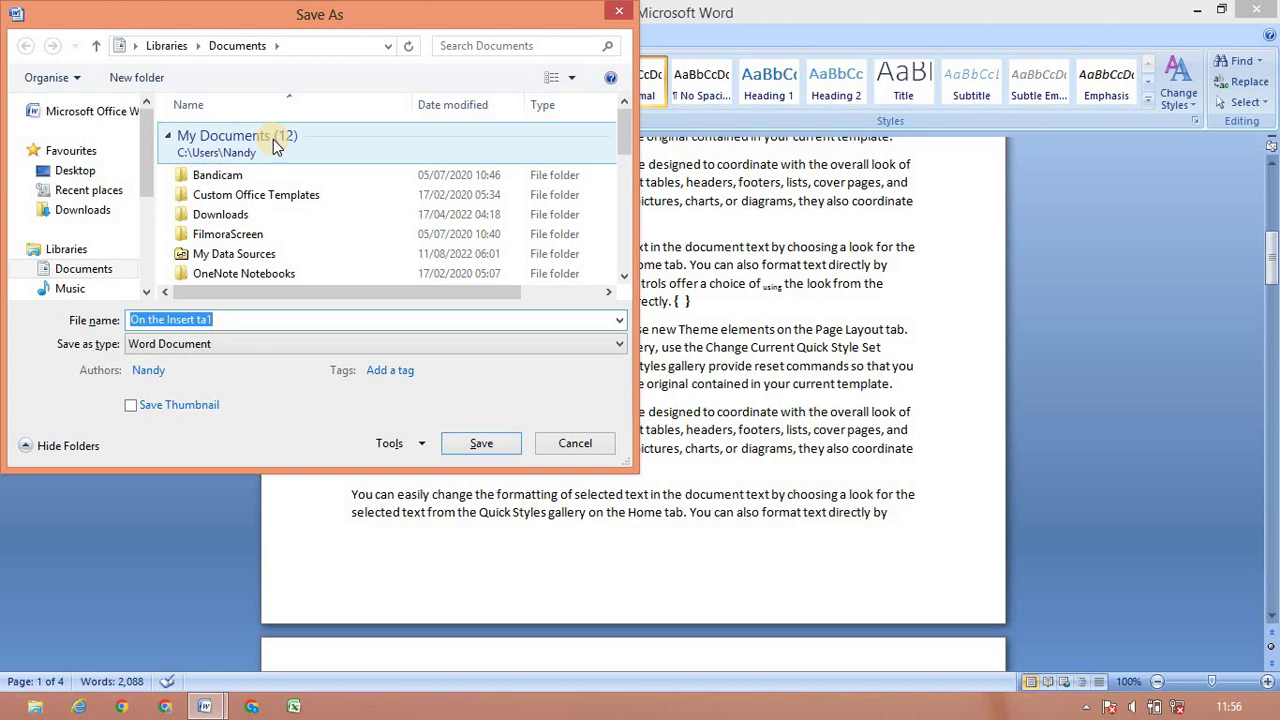
{"action": "left_click", "coordinate": [570, 449]}
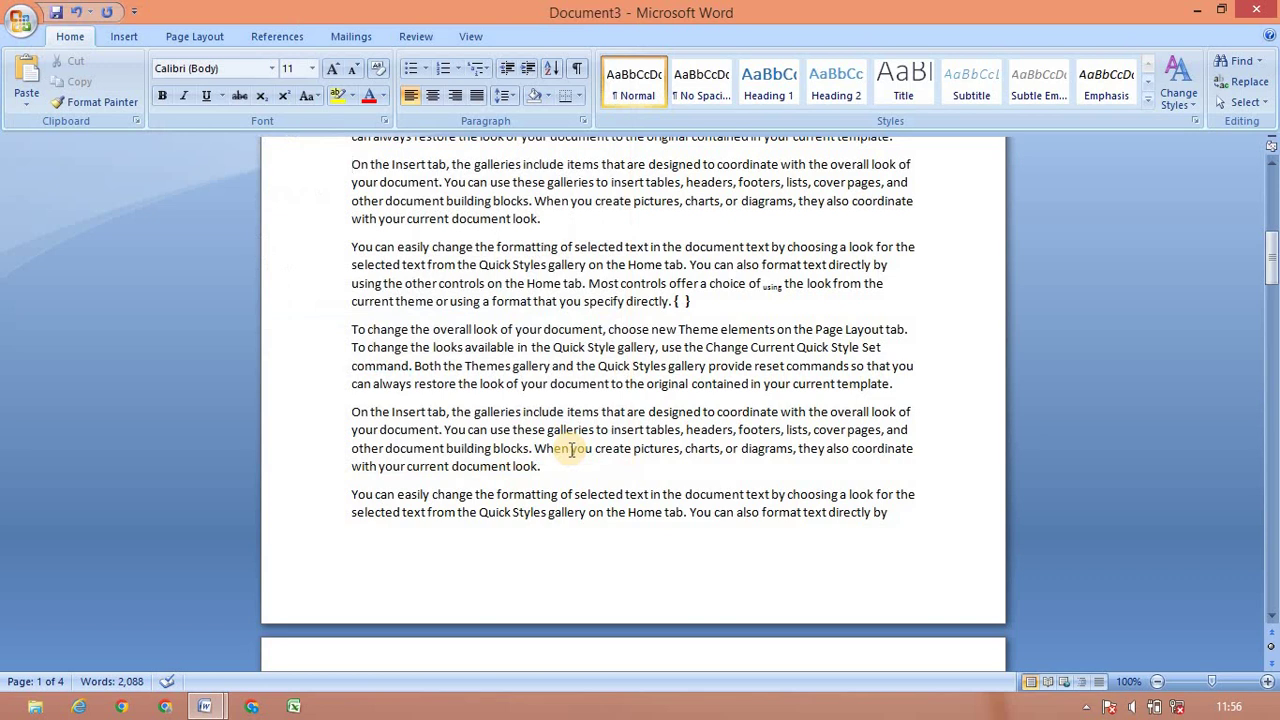
Show the keys list and scroll it down toward the selection shortcuts
{"action": "key", "text": "alt+Tab"}
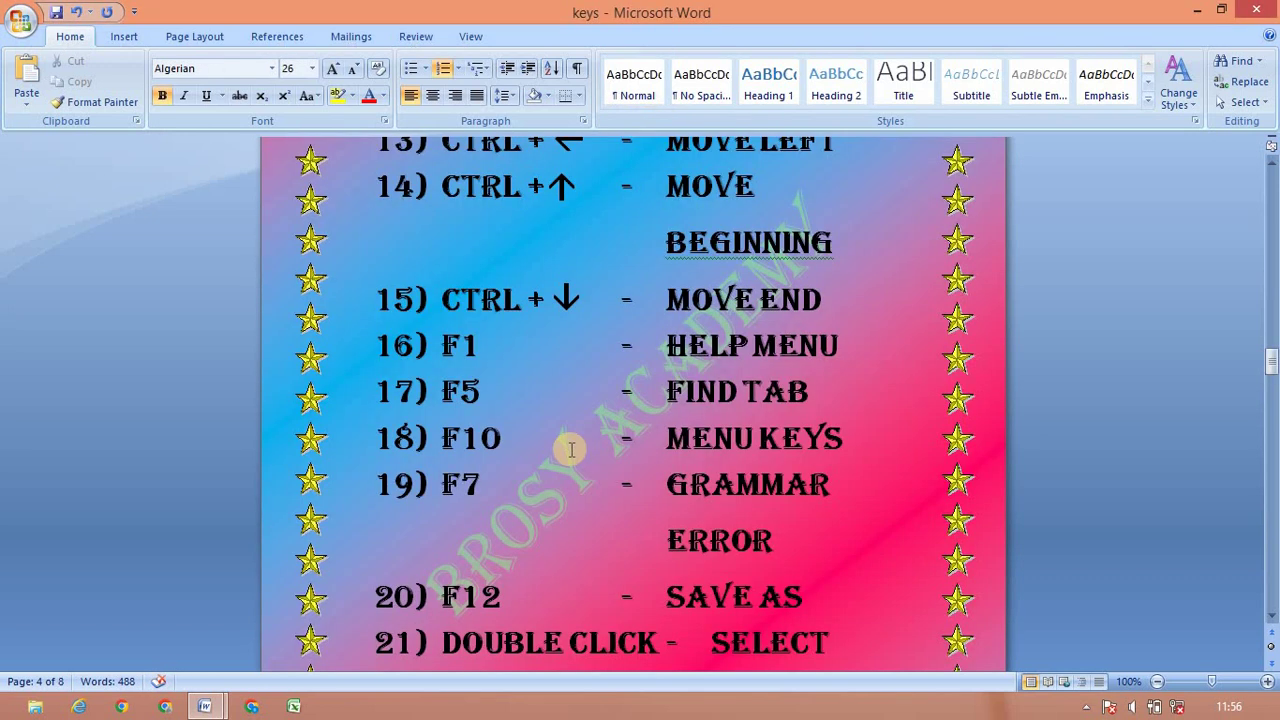
{"action": "left_click", "coordinate": [1270, 617]}
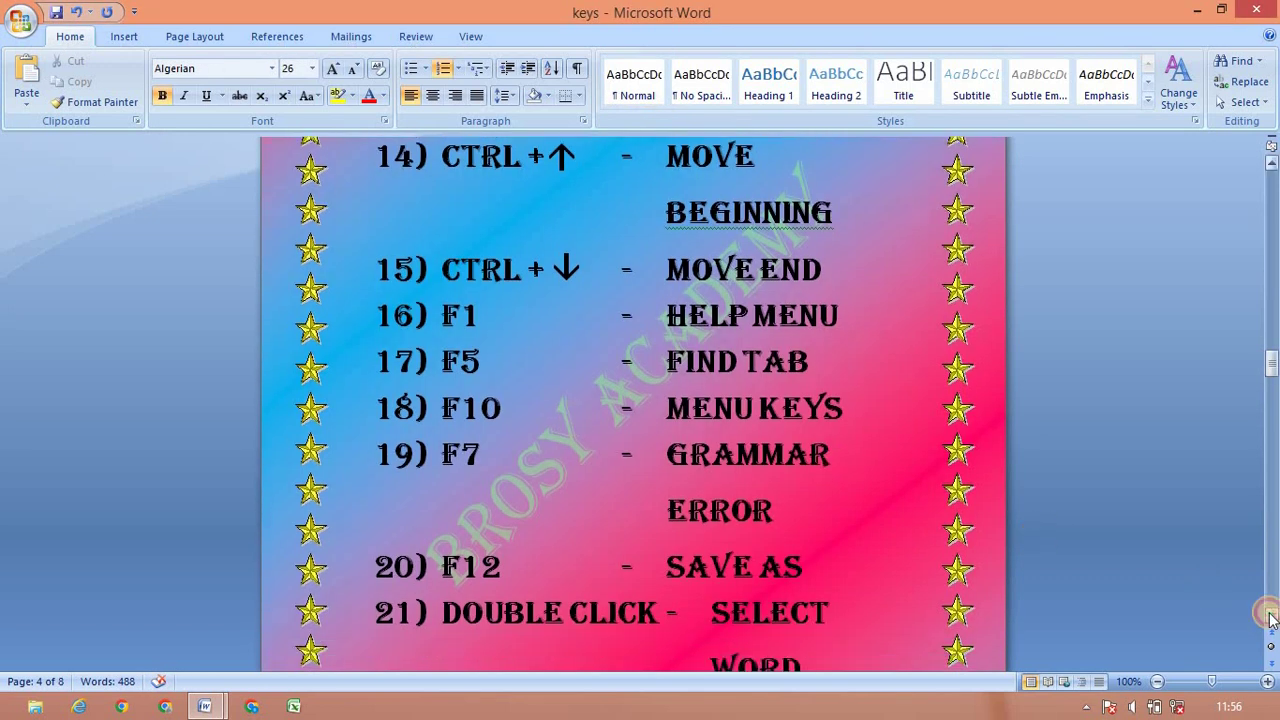
{"action": "left_click", "coordinate": [1270, 617]}
{"action": "left_click", "coordinate": [1270, 617]}
{"action": "left_click", "coordinate": [1270, 617]}
{"action": "left_click", "coordinate": [1270, 617]}
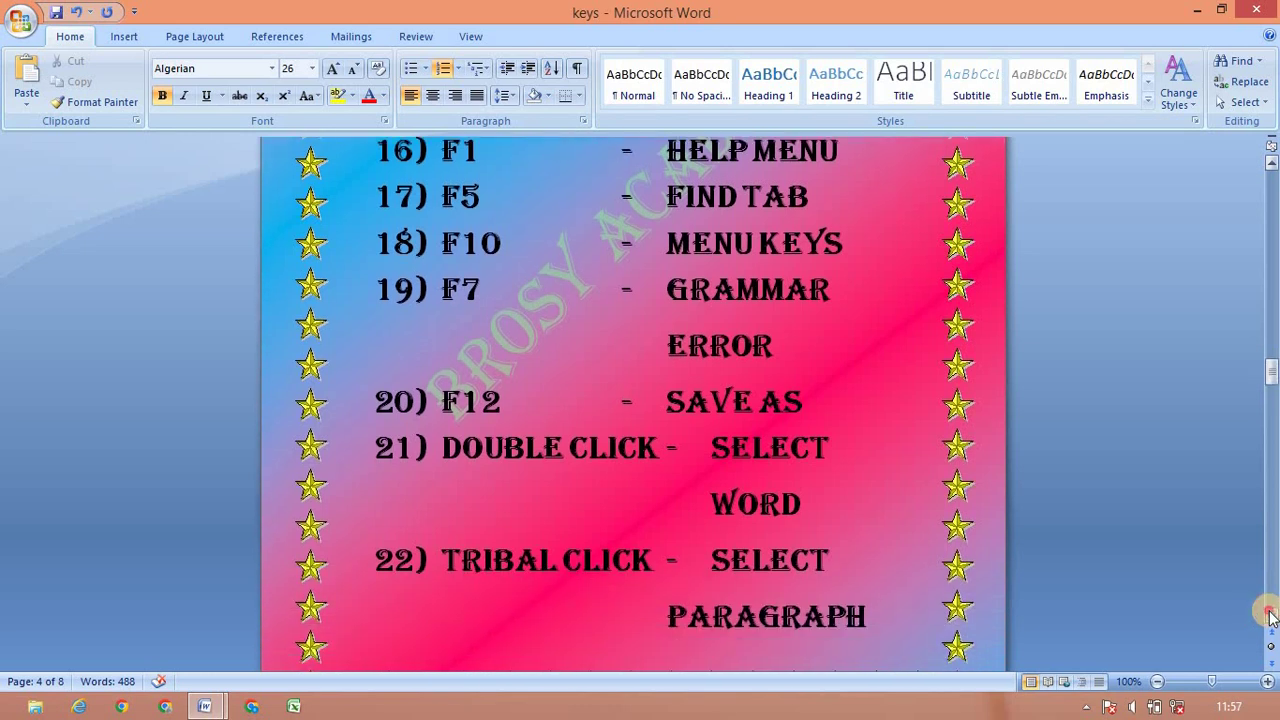
{"action": "left_click", "coordinate": [1270, 617]}
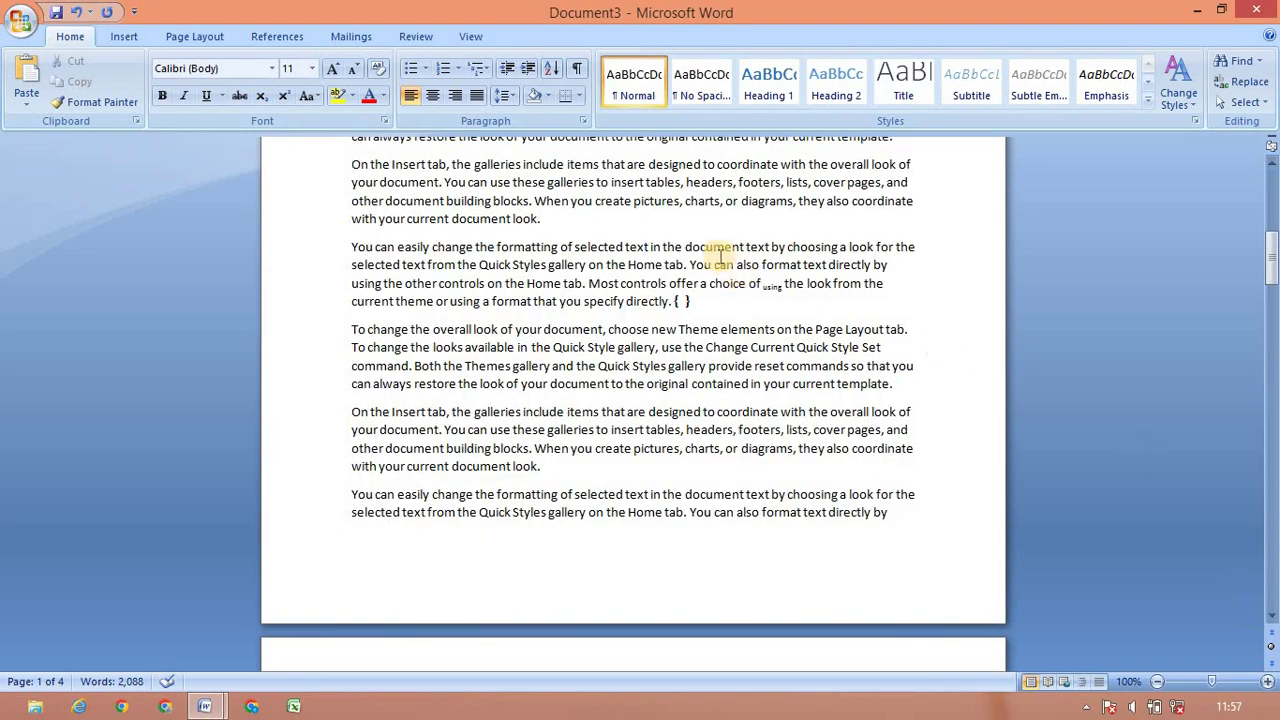
Triple-click to select three paragraphs and double-click to select the word 'document', then return to the keys list
{"action": "triple_click", "coordinate": [718, 255]}
{"action": "left_click", "coordinate": [718, 253]}
{"action": "double_click", "coordinate": [718, 253]}
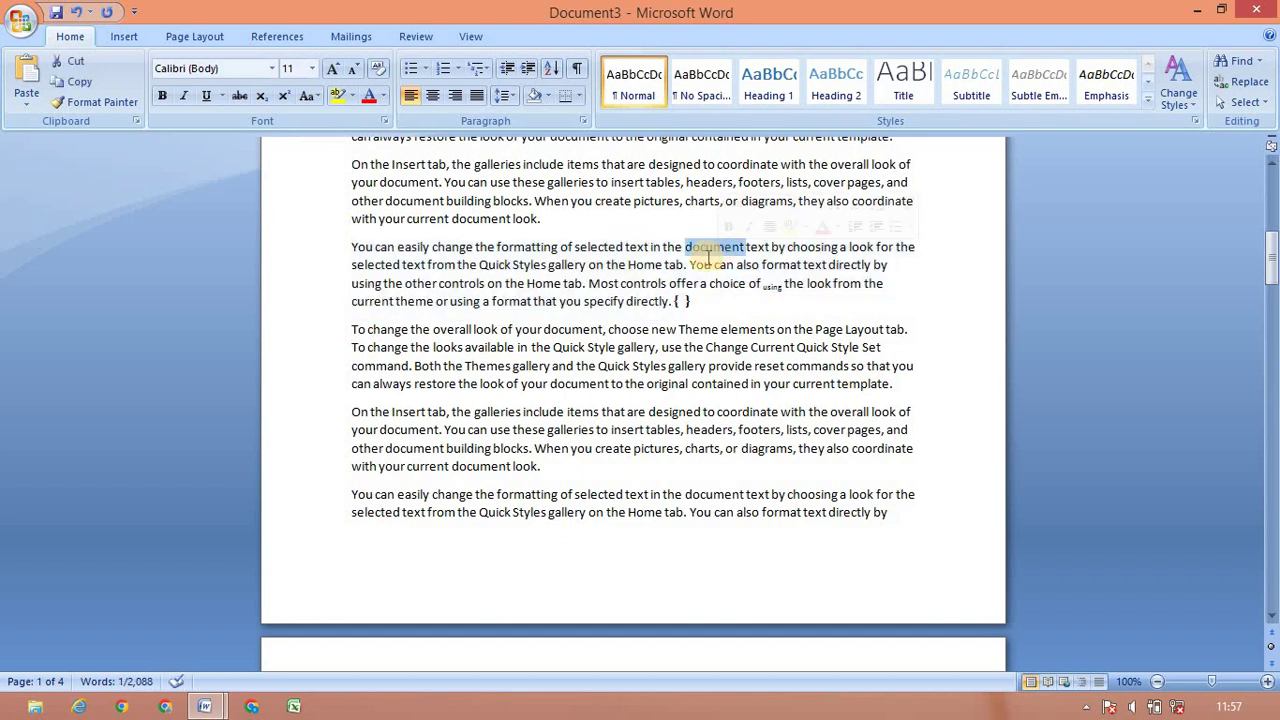
{"action": "left_click", "coordinate": [610, 284]}
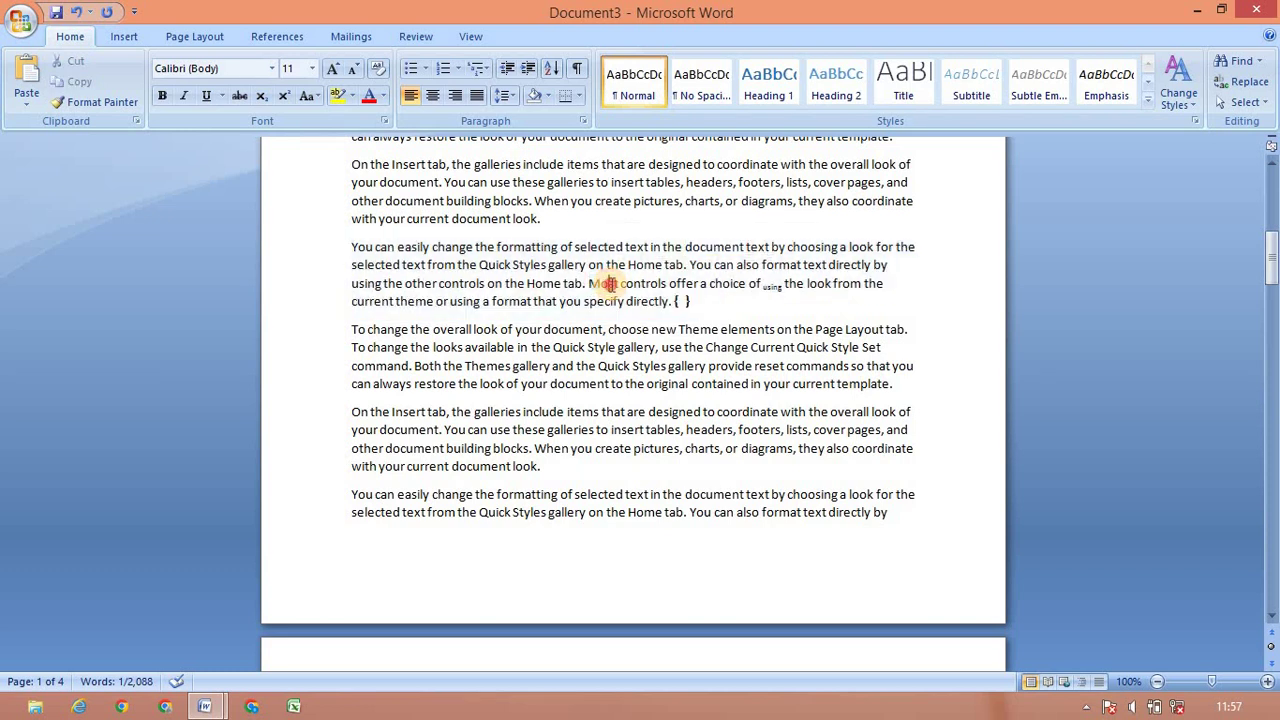
{"action": "triple_click", "coordinate": [610, 284]}
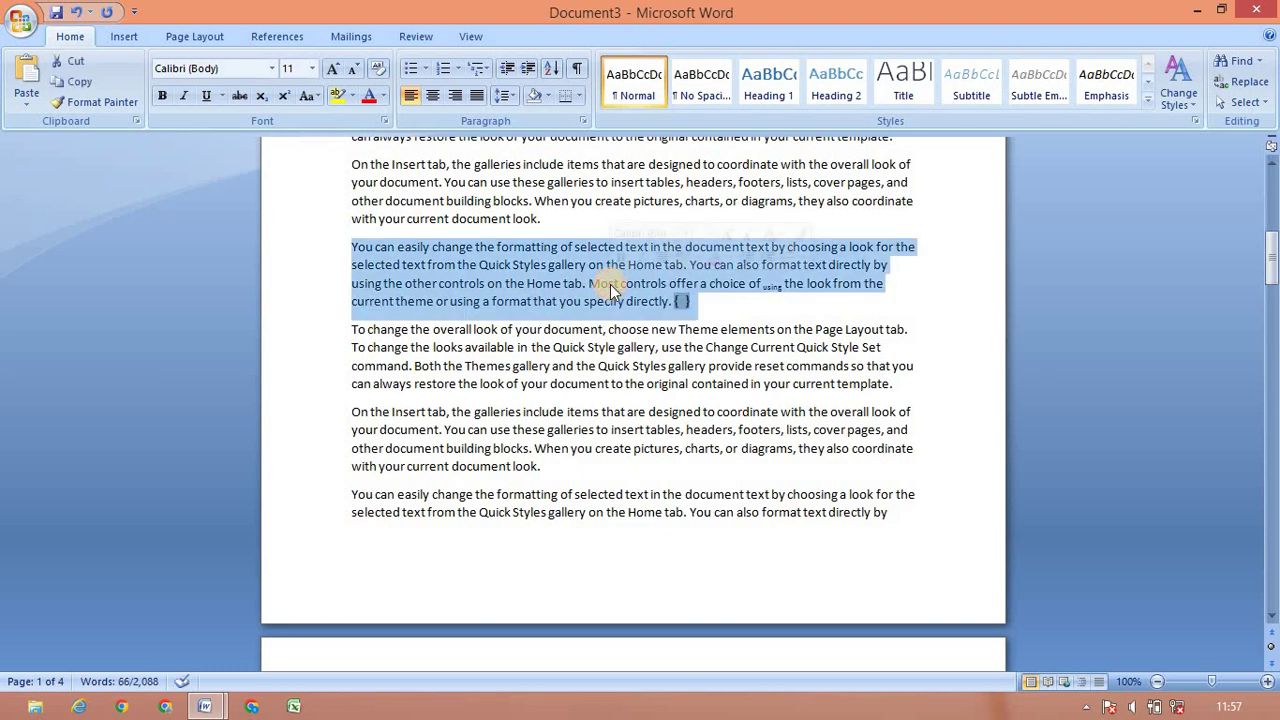
{"action": "left_click", "coordinate": [830, 327]}
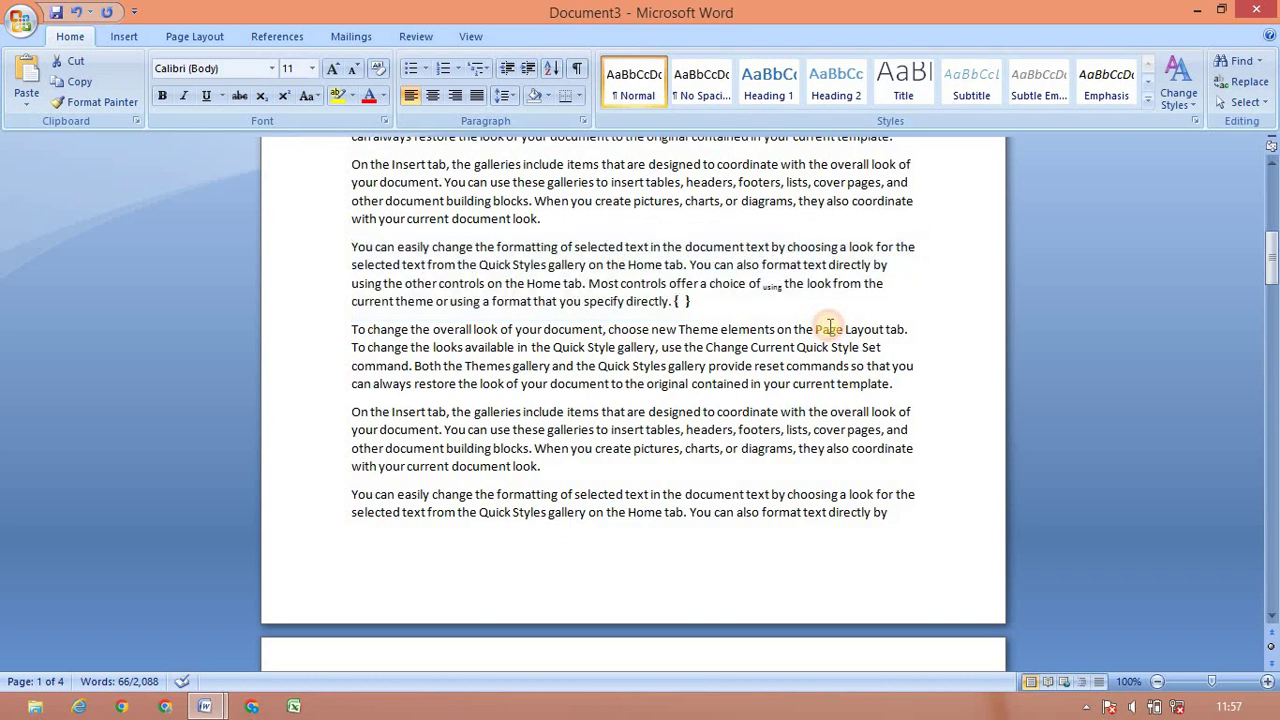
{"action": "triple_click", "coordinate": [610, 365]}
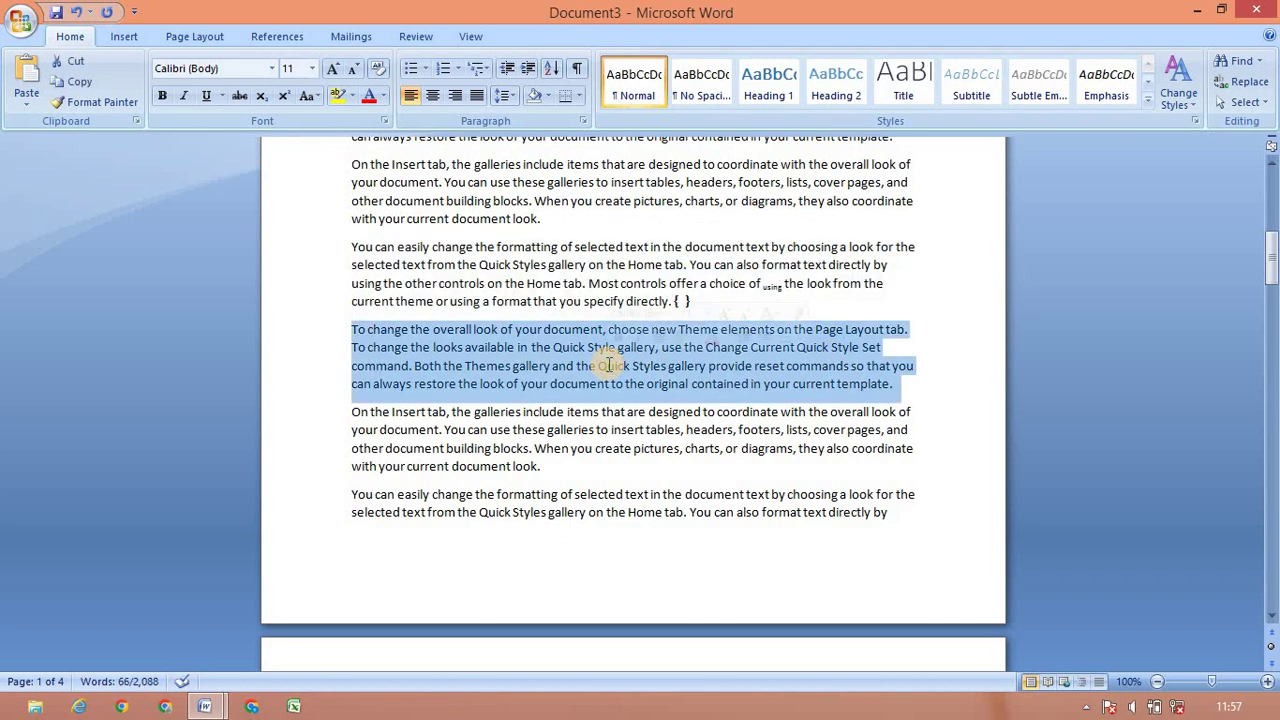
{"action": "key", "text": "alt+Tab"}
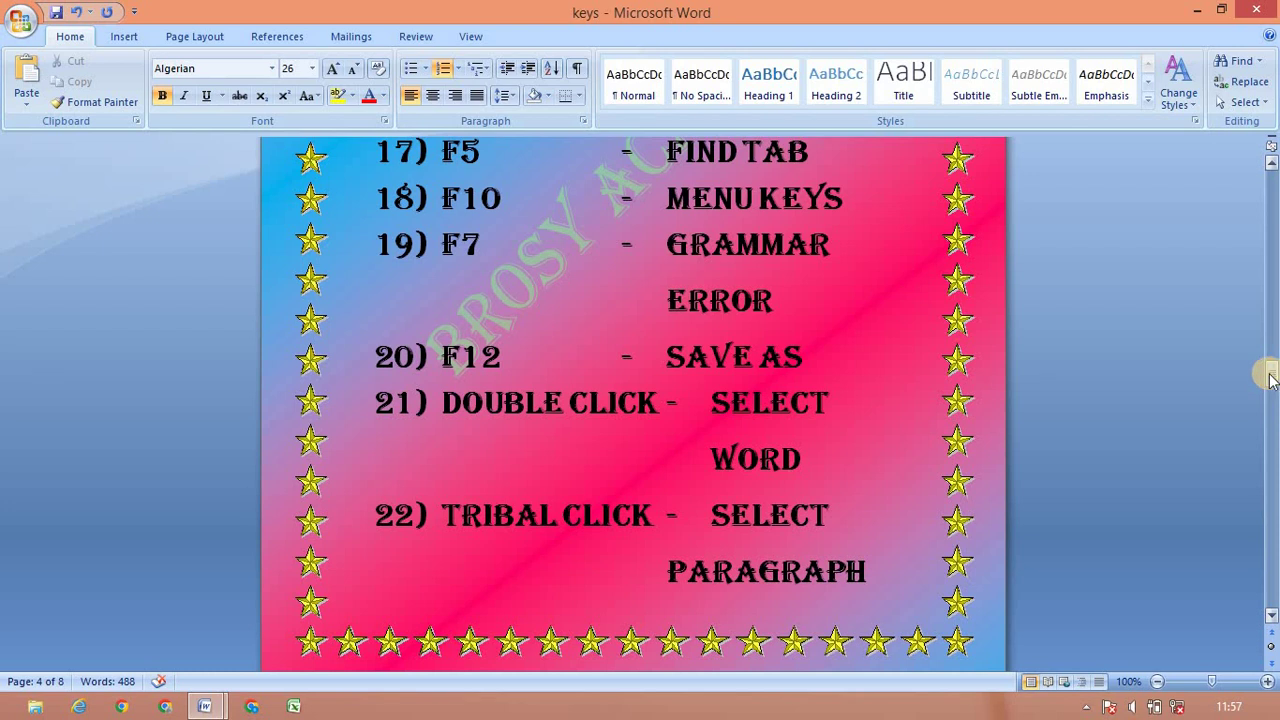
{"action": "left_click_drag", "start_coordinate": [1273, 378], "coordinate": [1274, 292]}
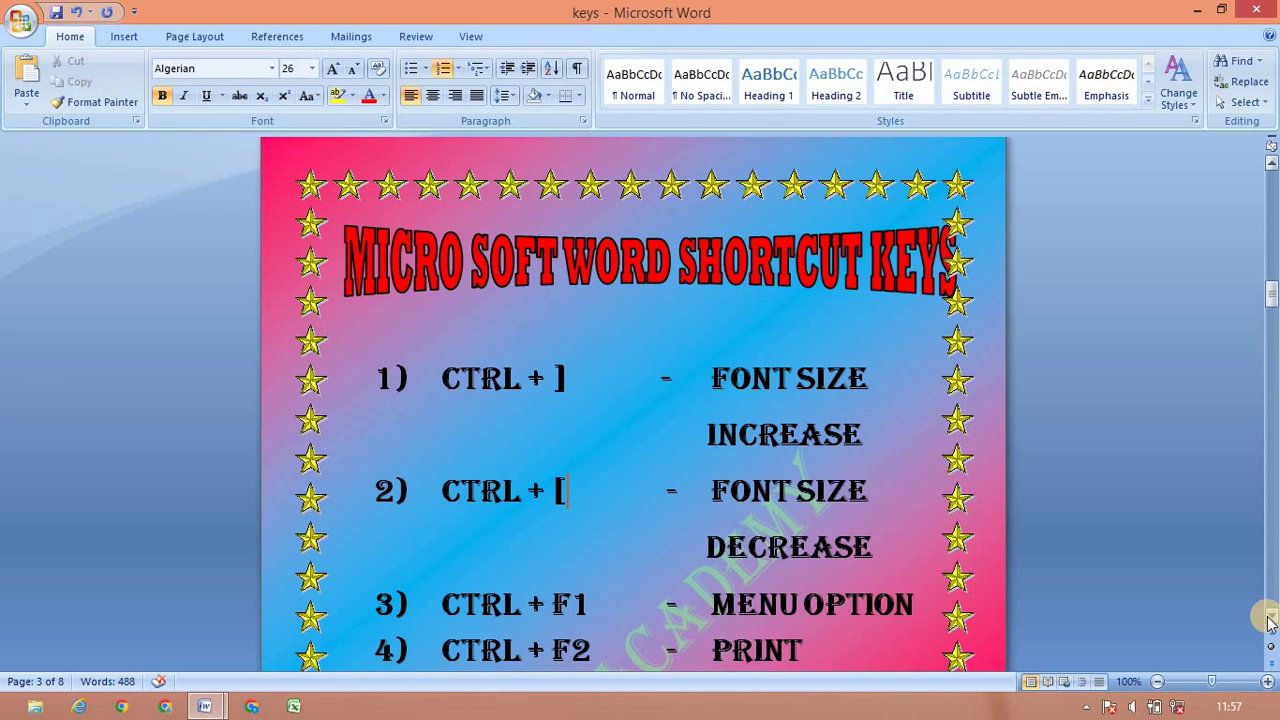
{"action": "left_click", "coordinate": [1270, 614]}
{"action": "left_click", "coordinate": [1270, 614]}
{"action": "left_click", "coordinate": [1270, 614]}
{"action": "left_click", "coordinate": [1270, 614]}
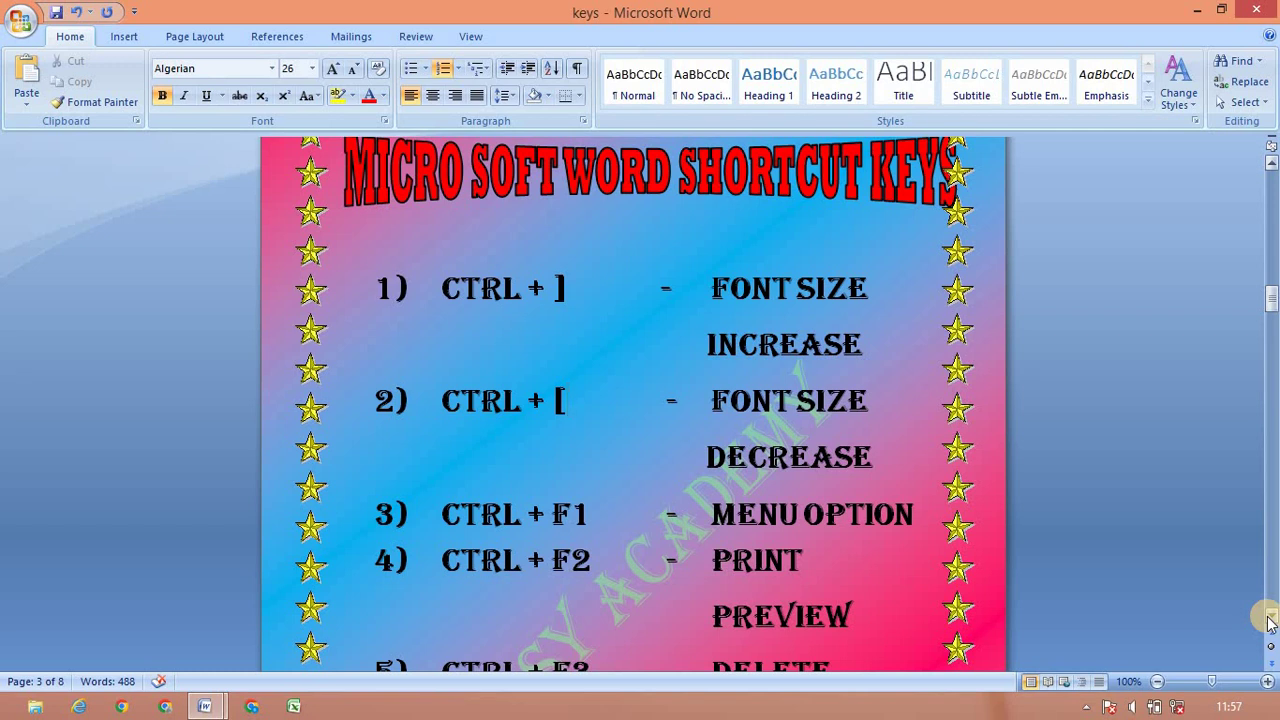
{"action": "left_click", "coordinate": [1270, 620]}
{"action": "left_click", "coordinate": [1270, 620]}
{"action": "left_click", "coordinate": [1270, 620]}
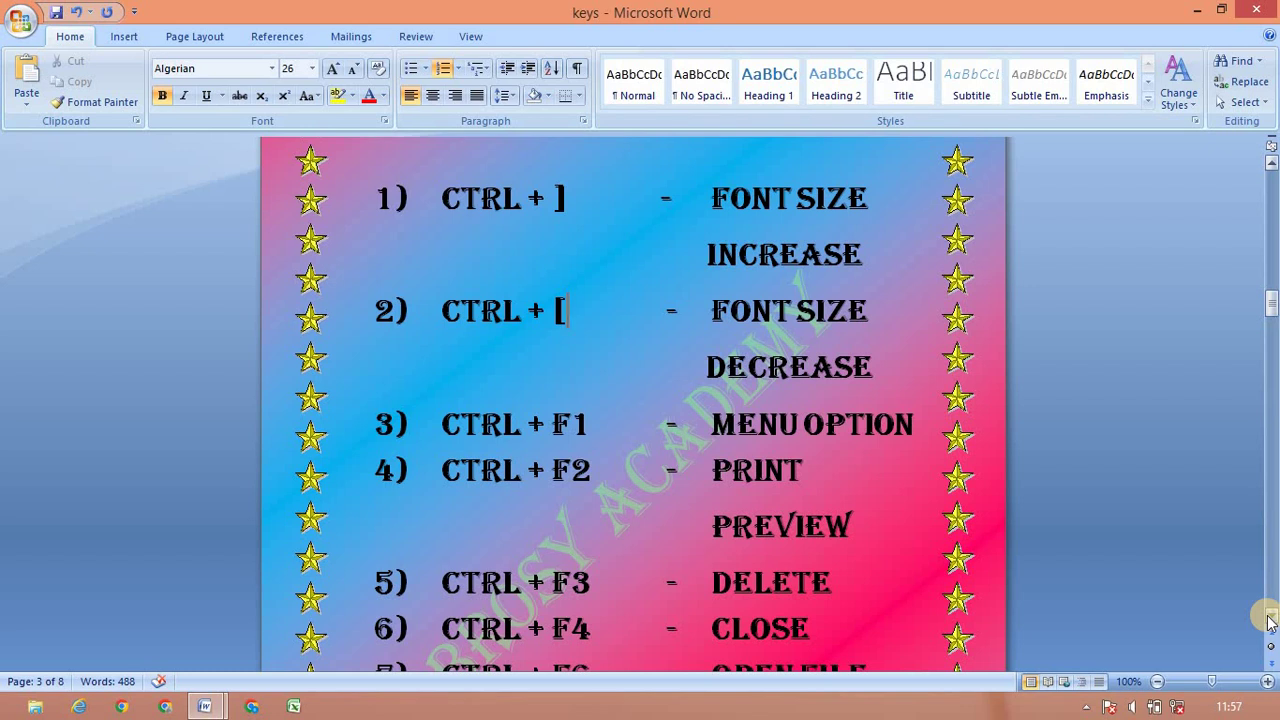
{"action": "left_click", "coordinate": [1270, 620]}
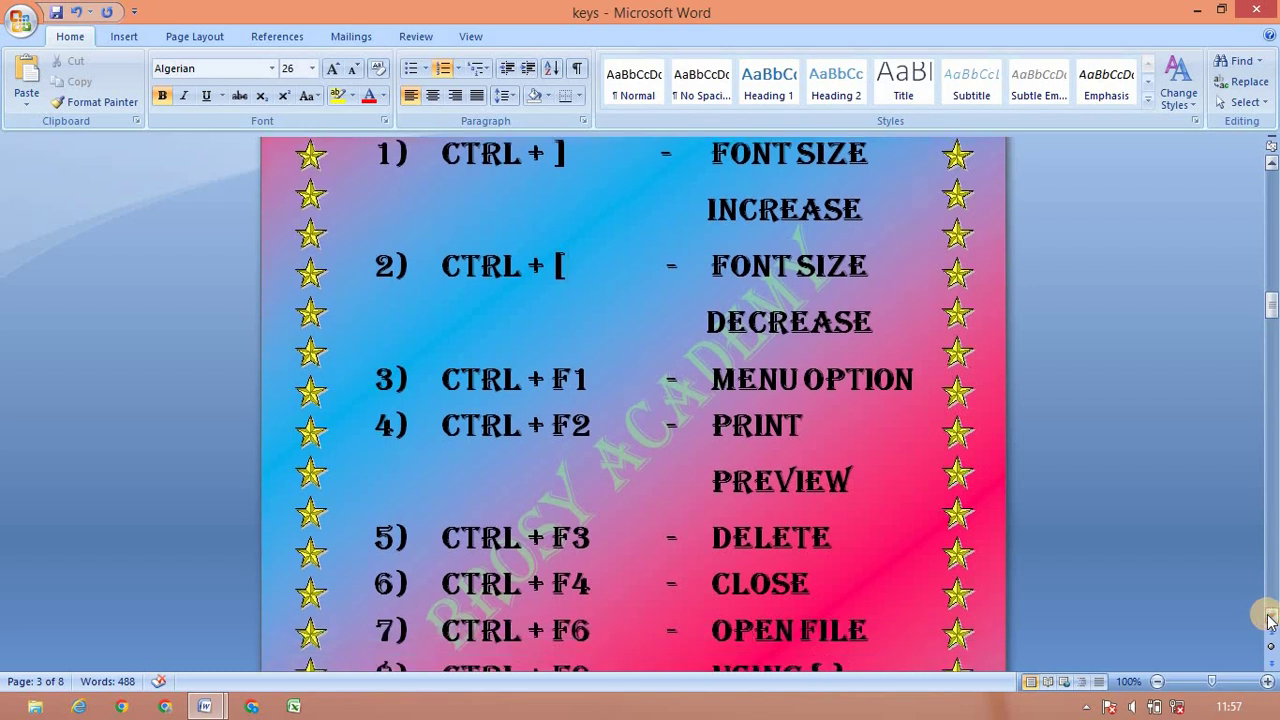
{"action": "left_click", "coordinate": [1270, 620]}
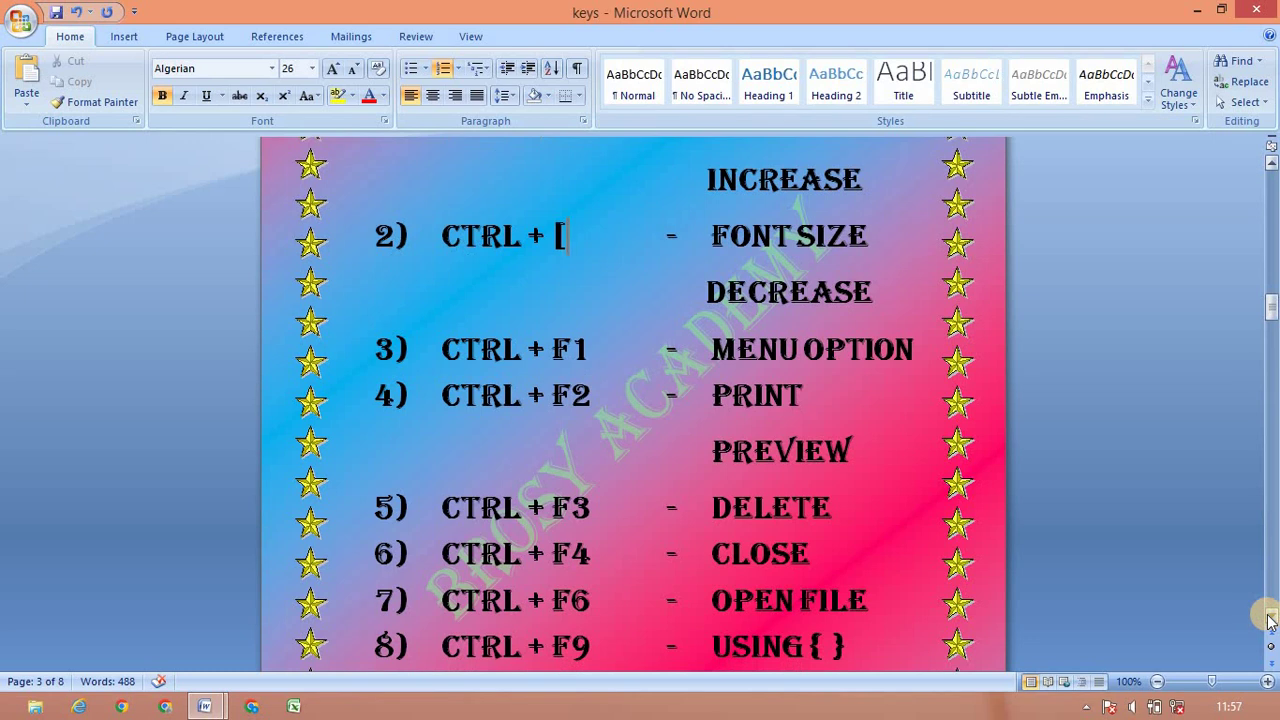
{"action": "left_click", "coordinate": [1270, 620]}
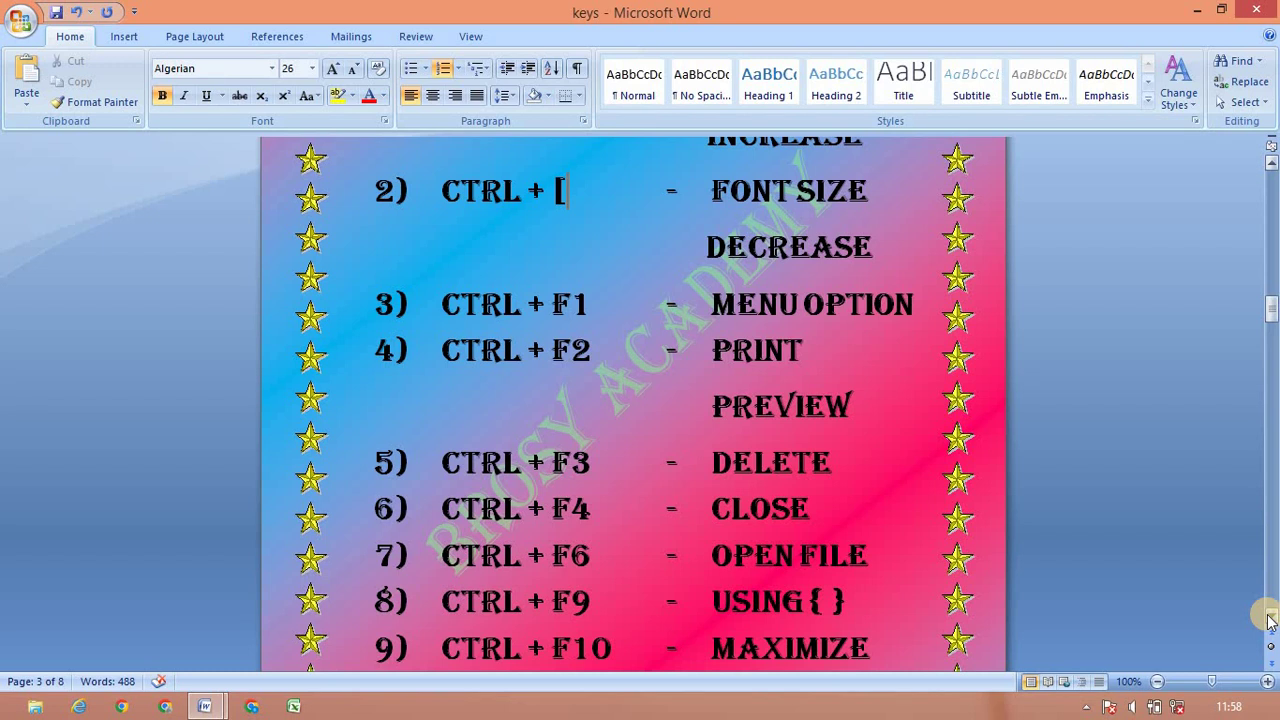
{"action": "left_click", "coordinate": [1270, 620]}
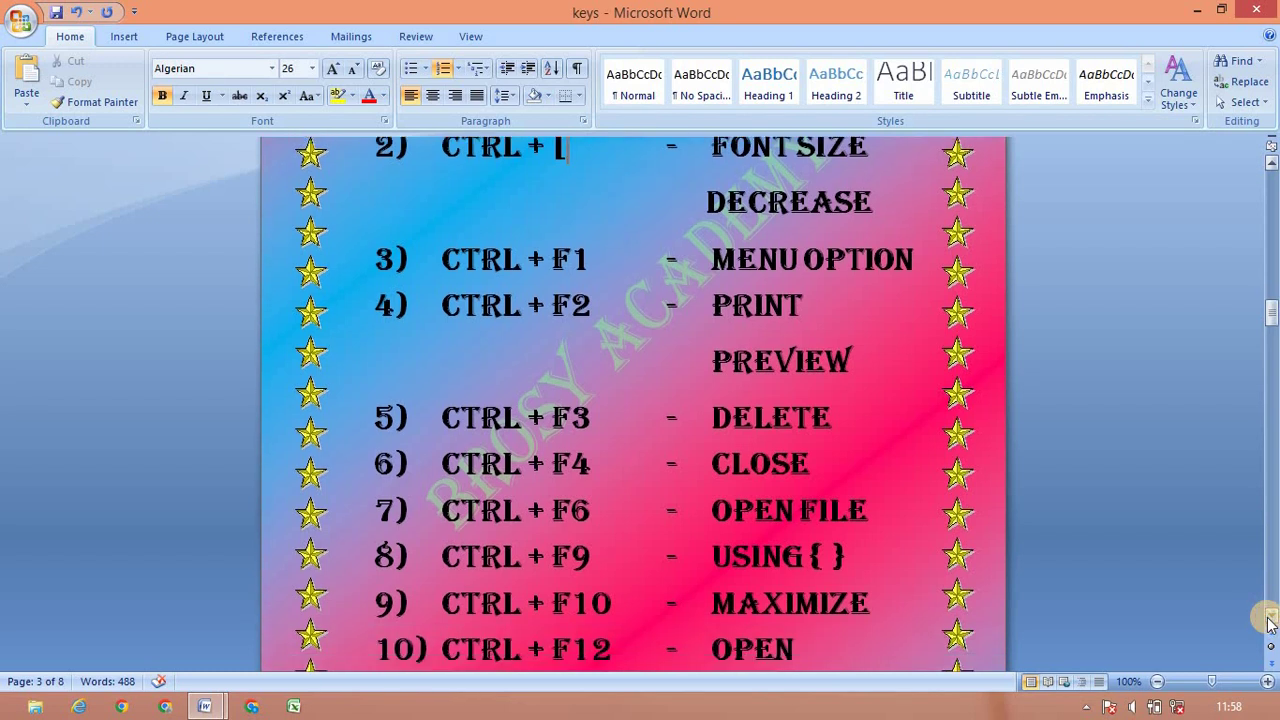
{"action": "left_click", "coordinate": [1270, 620]}
{"action": "left_click", "coordinate": [1270, 620]}
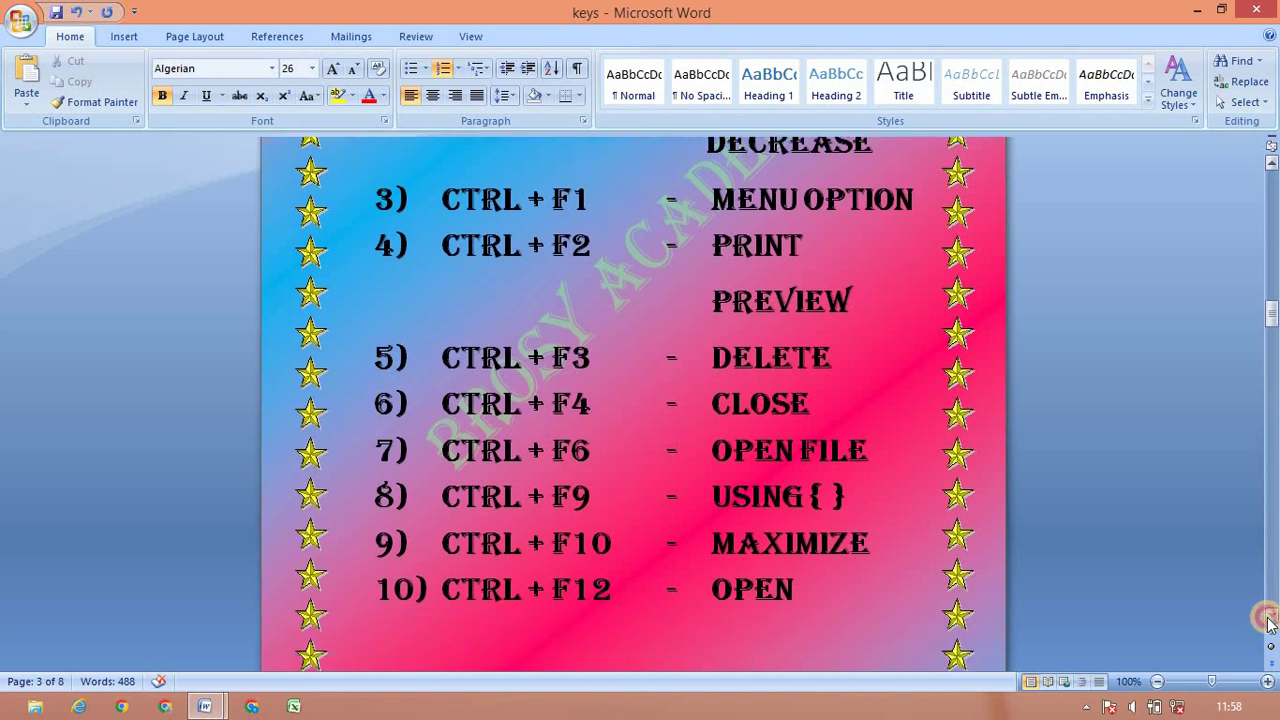
{"action": "left_click", "coordinate": [1270, 620]}
{"action": "left_click", "coordinate": [1270, 620]}
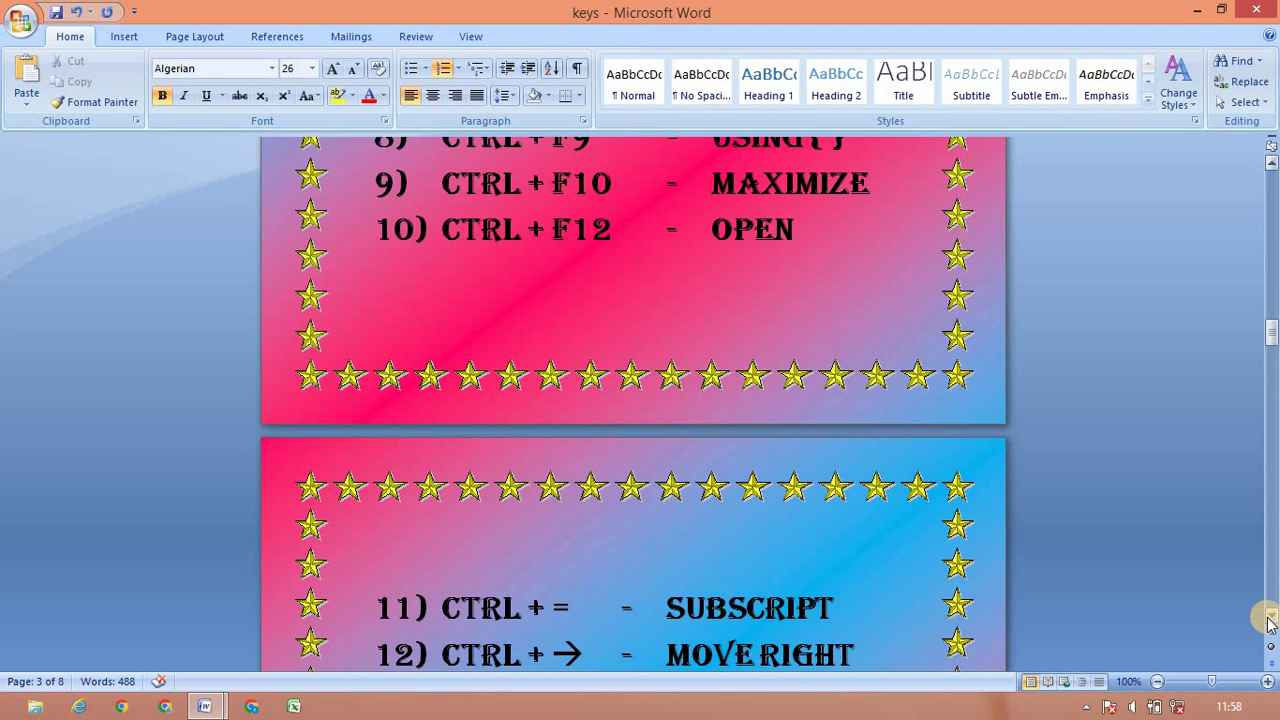
{"action": "left_click", "coordinate": [1270, 620]}
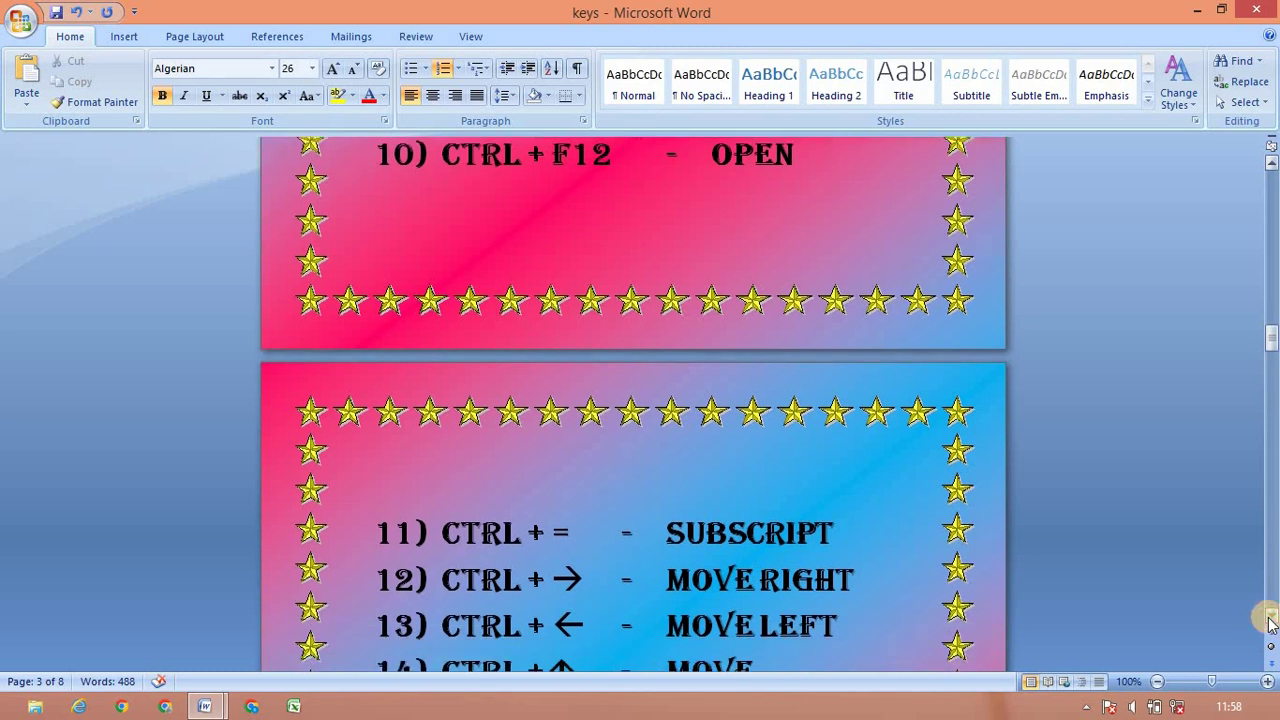
{"action": "left_click", "coordinate": [1270, 620]}
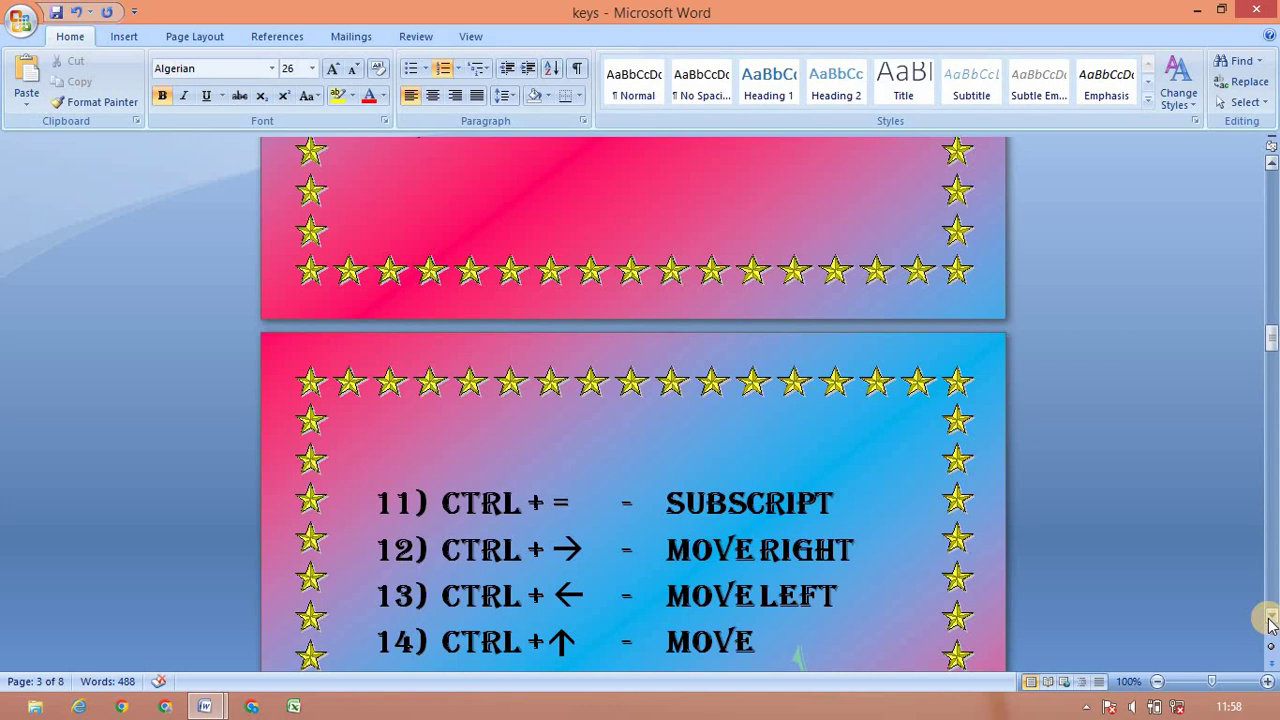
{"action": "left_click", "coordinate": [1270, 620]}
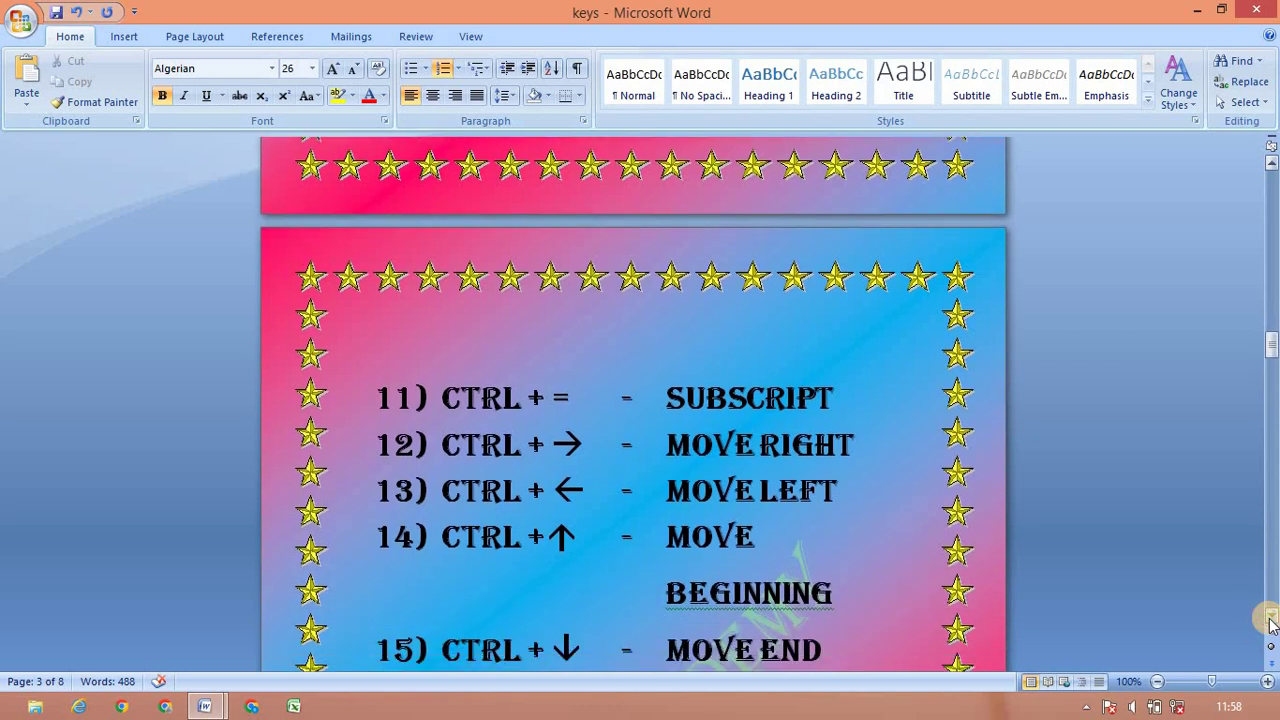
{"action": "left_click", "coordinate": [1270, 620]}
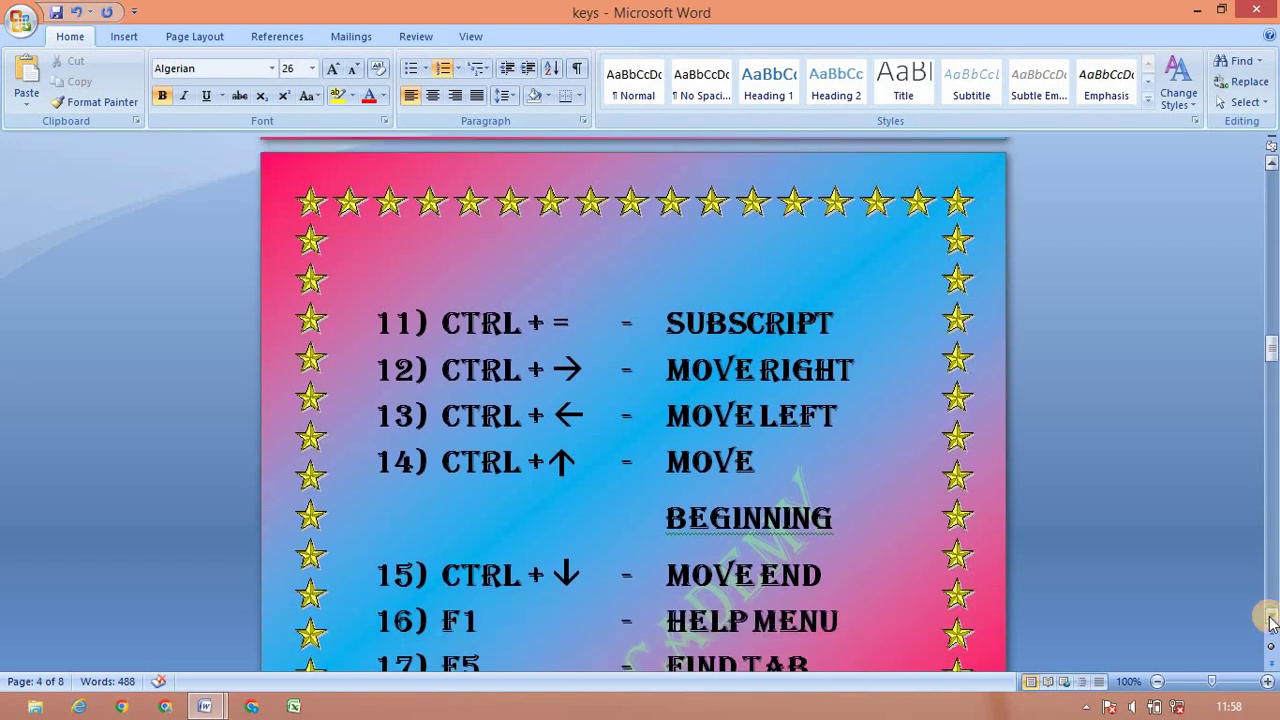
{"action": "left_click", "coordinate": [1270, 620]}
{"action": "left_click", "coordinate": [1270, 620]}
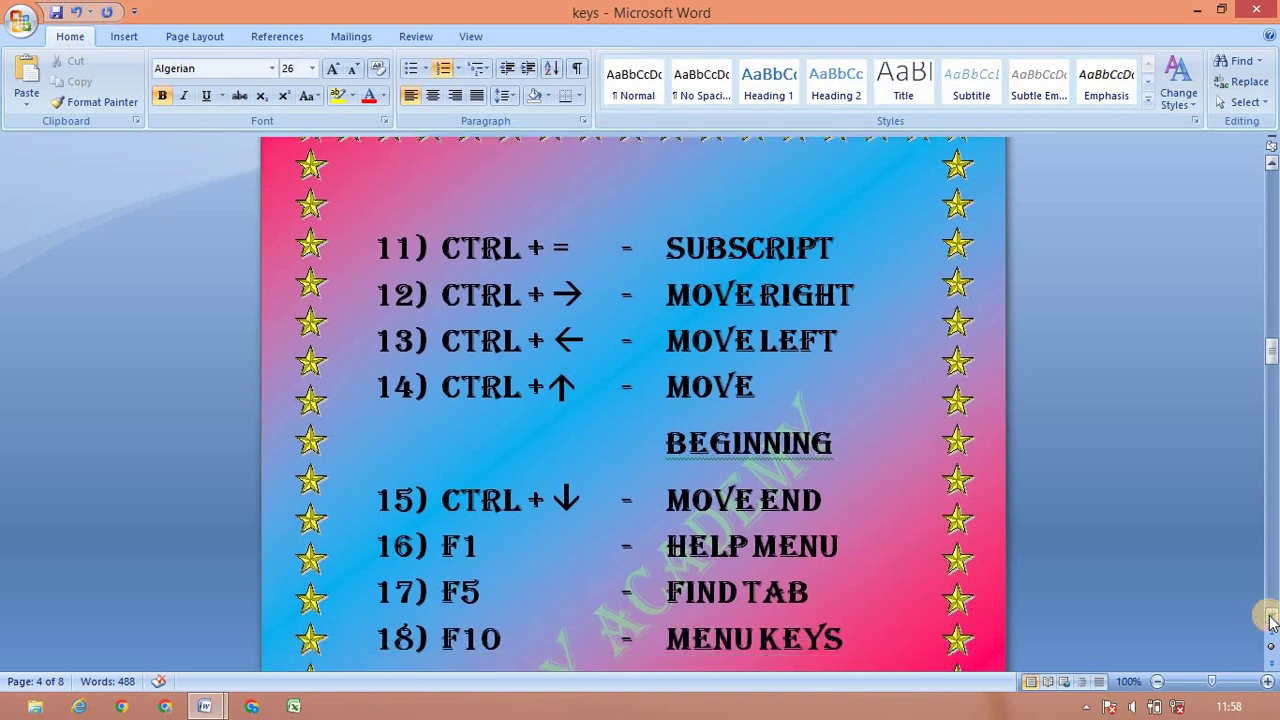
{"action": "left_click", "coordinate": [1270, 620]}
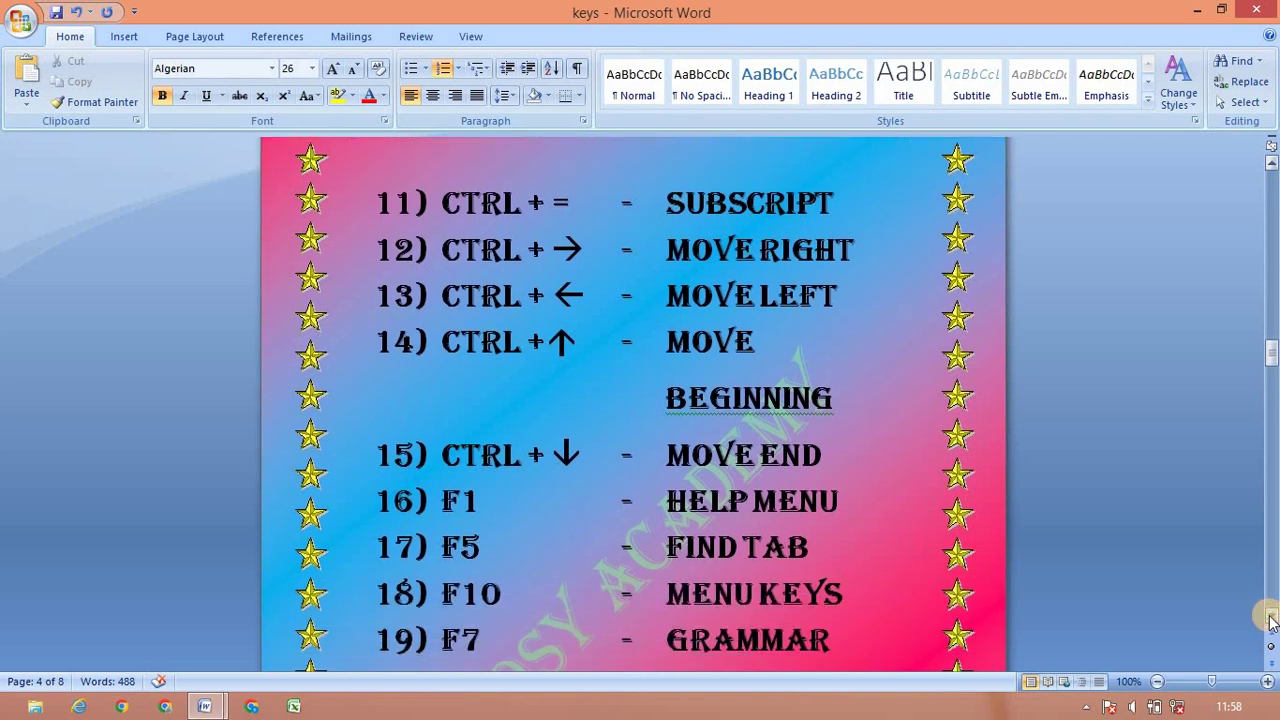
{"action": "left_click", "coordinate": [1270, 620]}
{"action": "left_click", "coordinate": [1270, 620]}
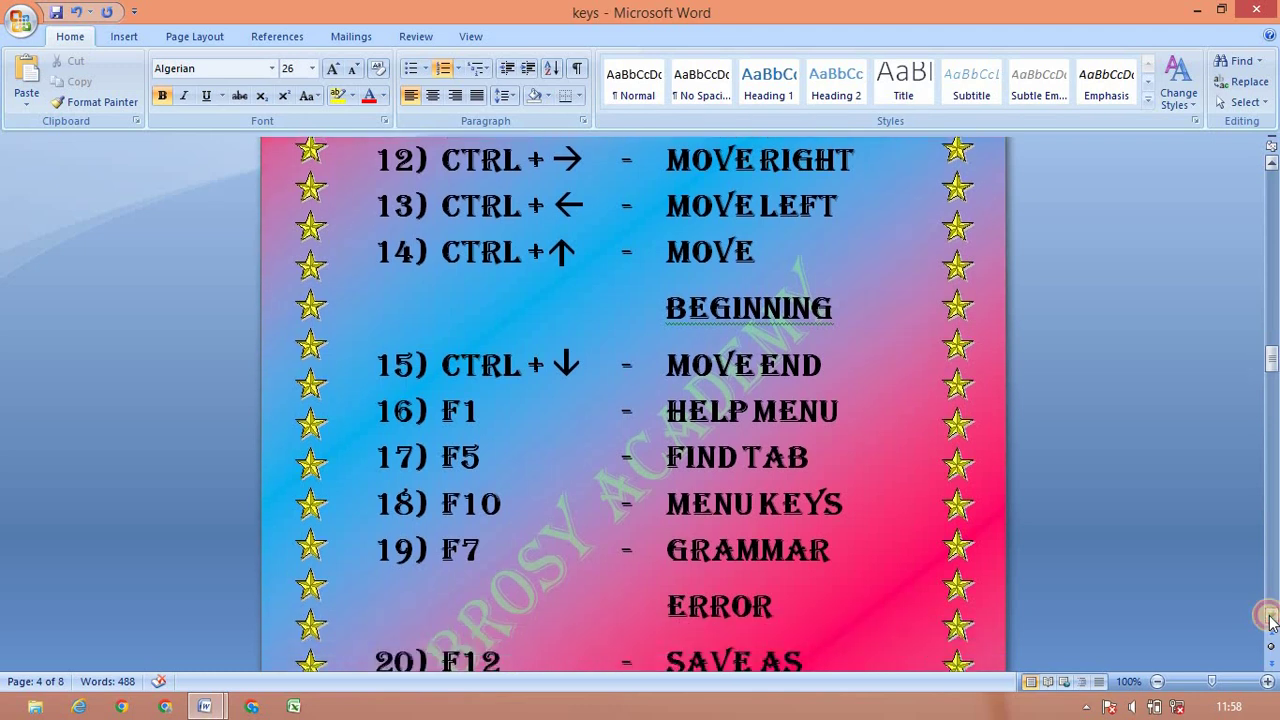
{"action": "left_click", "coordinate": [1270, 620]}
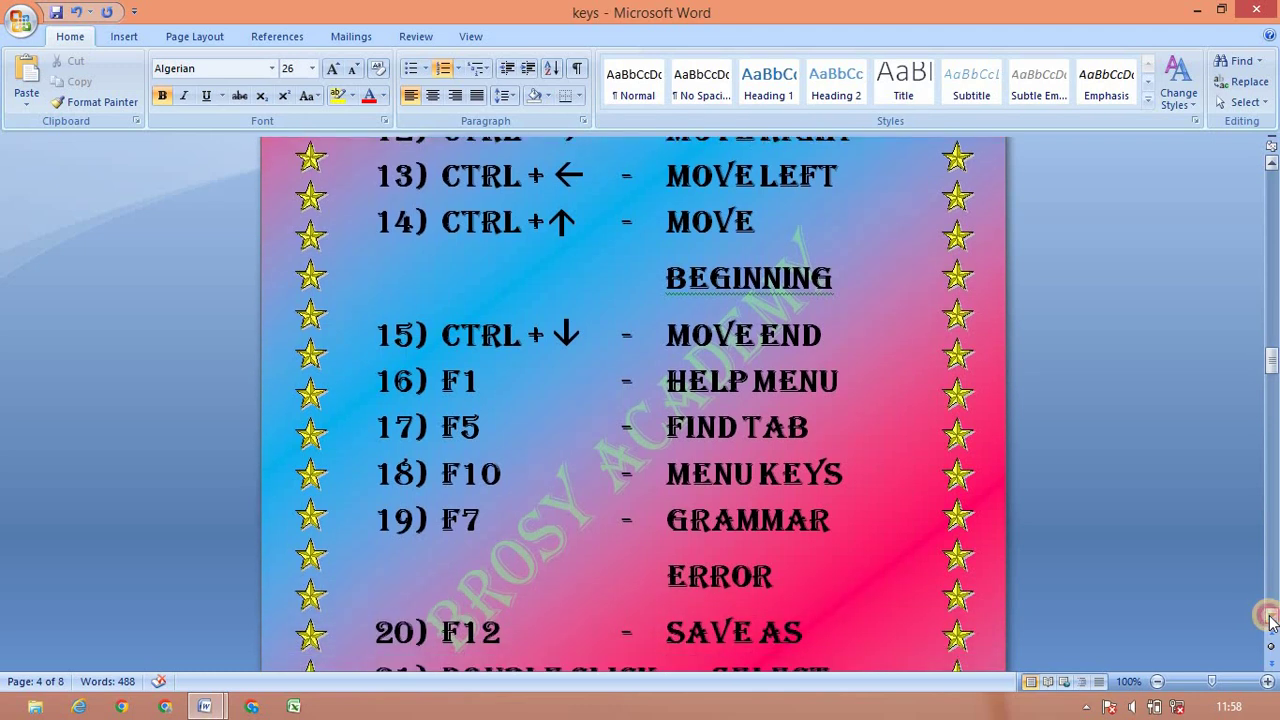
{"action": "left_click", "coordinate": [1270, 620]}
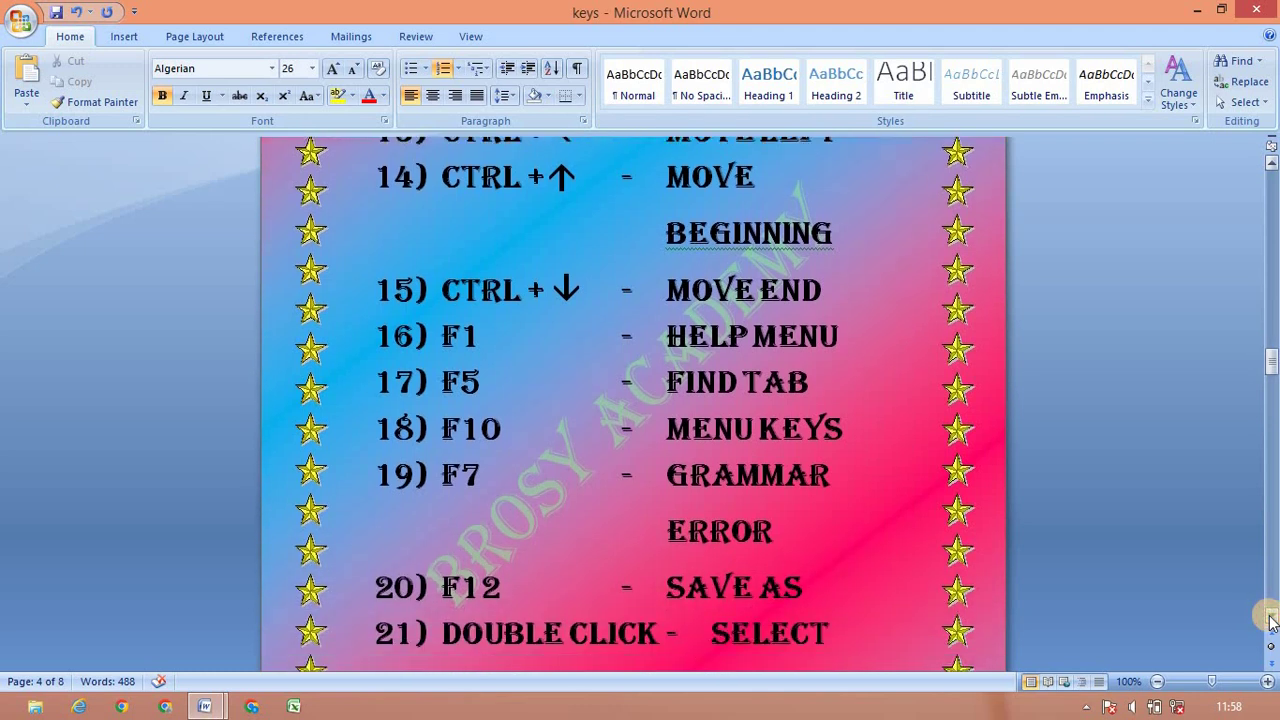
{"action": "left_click", "coordinate": [1270, 620]}
{"action": "left_click", "coordinate": [1270, 620]}
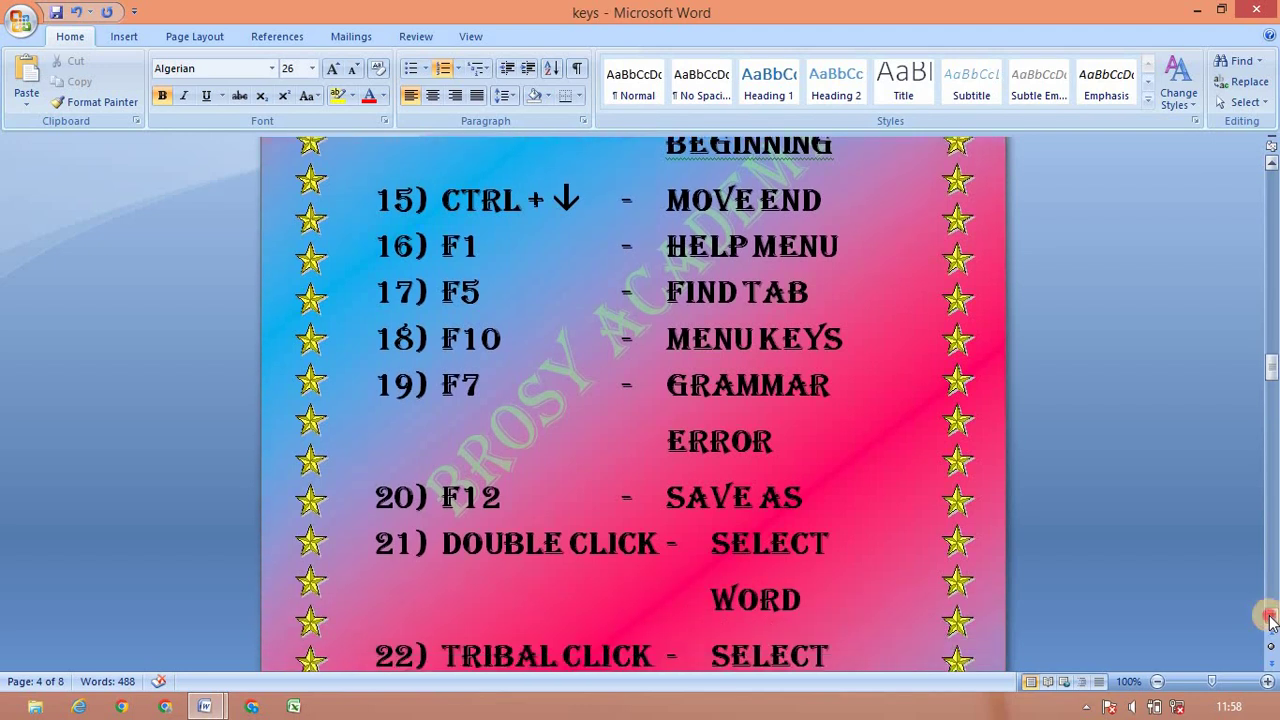
{"action": "left_click", "coordinate": [1270, 620]}
{"action": "left_click", "coordinate": [1270, 620]}
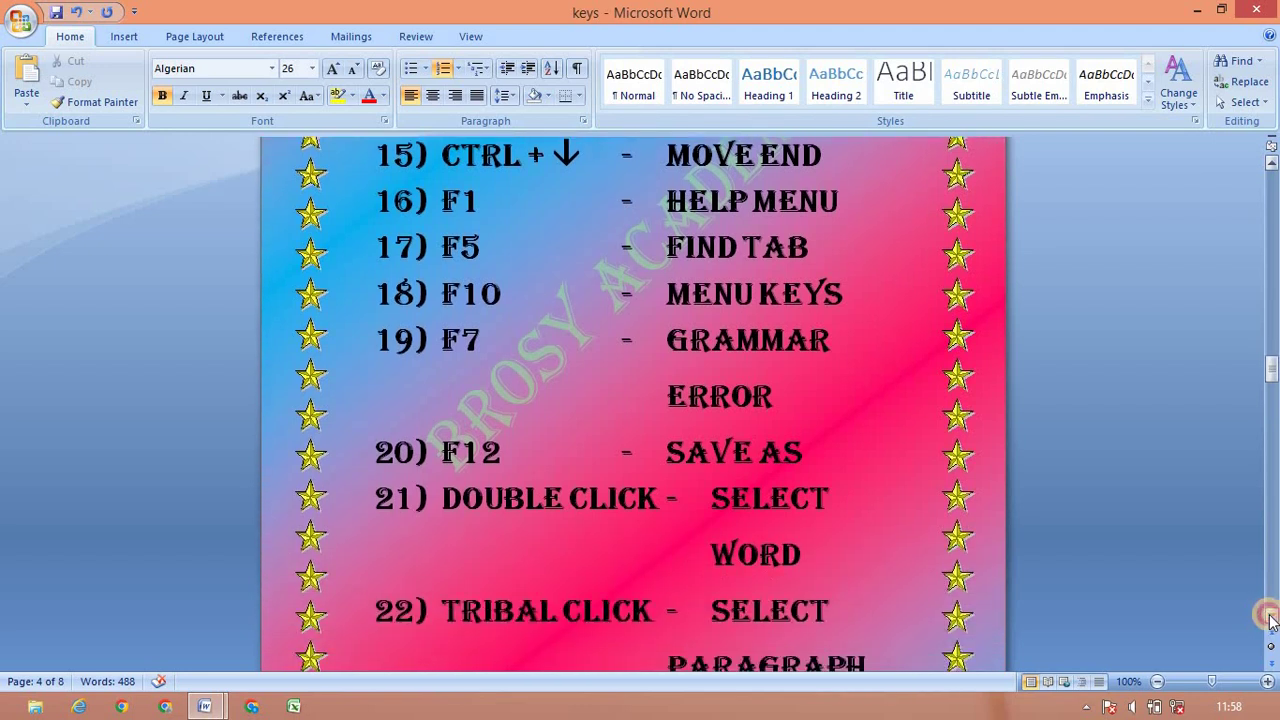
{"action": "left_click", "coordinate": [1270, 620]}
{"action": "left_click", "coordinate": [1270, 620]}
{"action": "left_click", "coordinate": [1270, 620]}
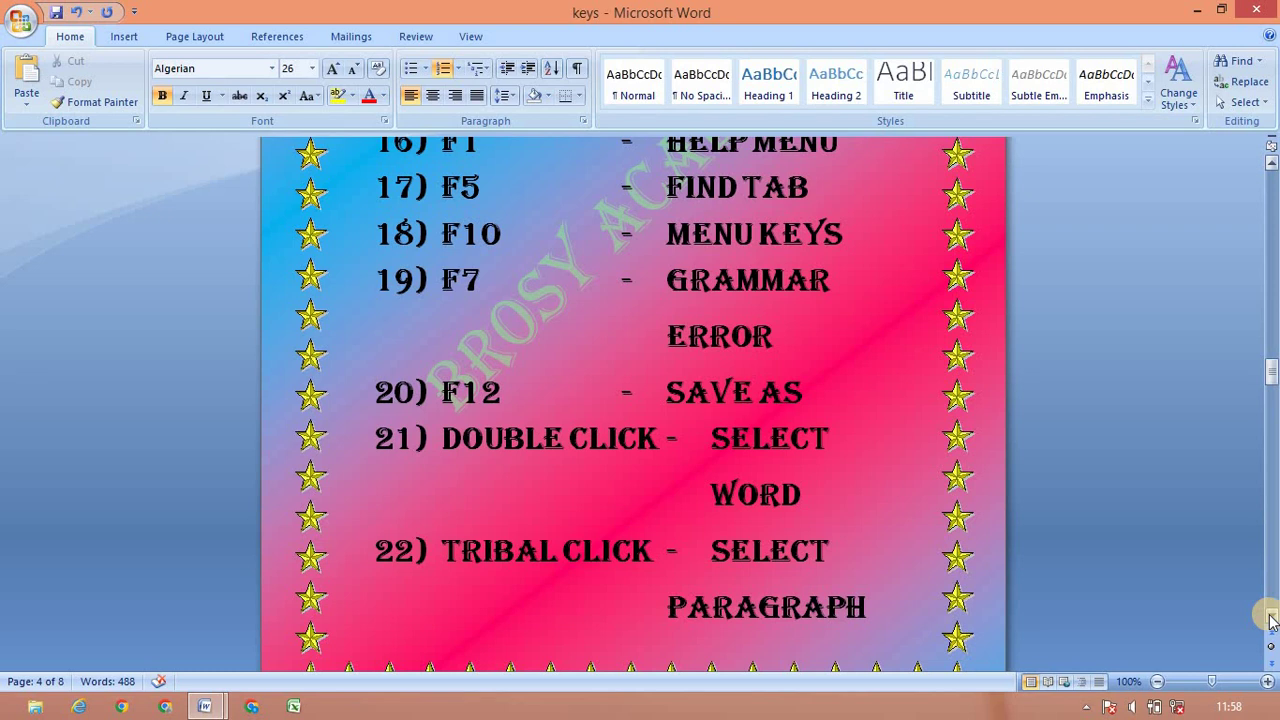